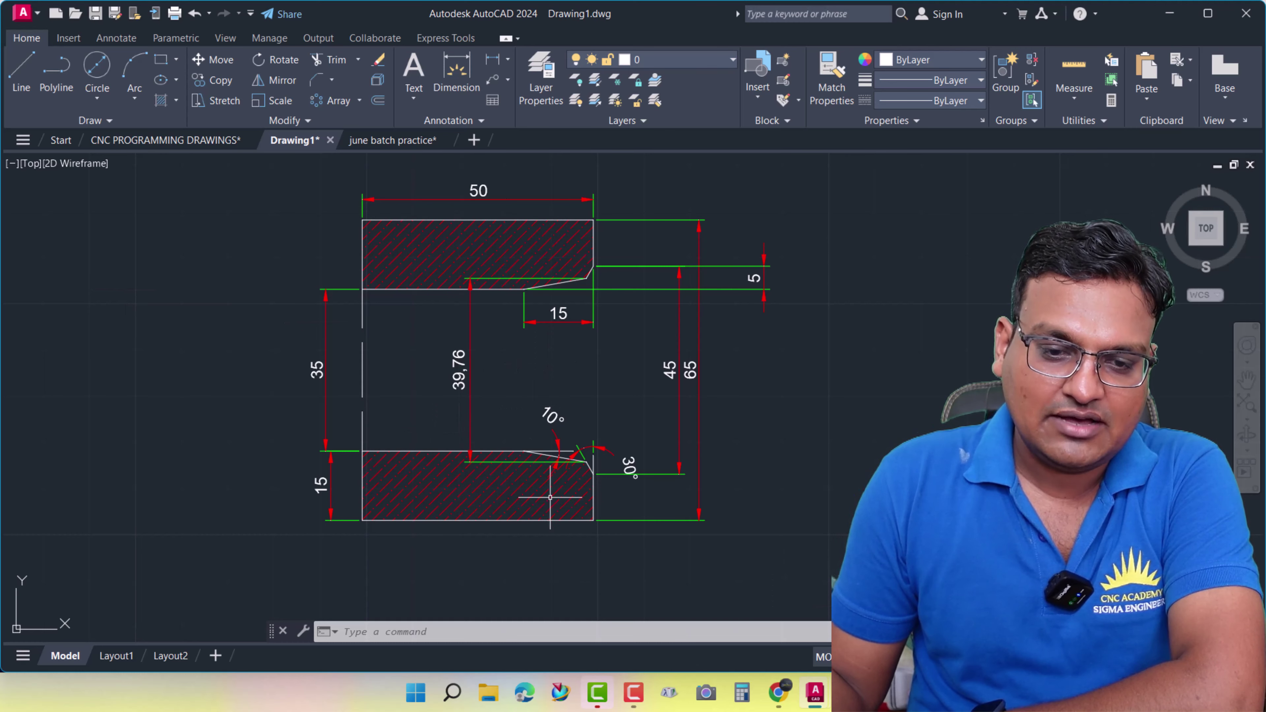
# Zoom and pan across the reference section to bring the 39,76 dimension and upper chamfer into view
pyautogui.scroll(2, 550, 494)
pyautogui.moveTo(565, 487); pyautogui.dragTo(715, 541, button='middle')
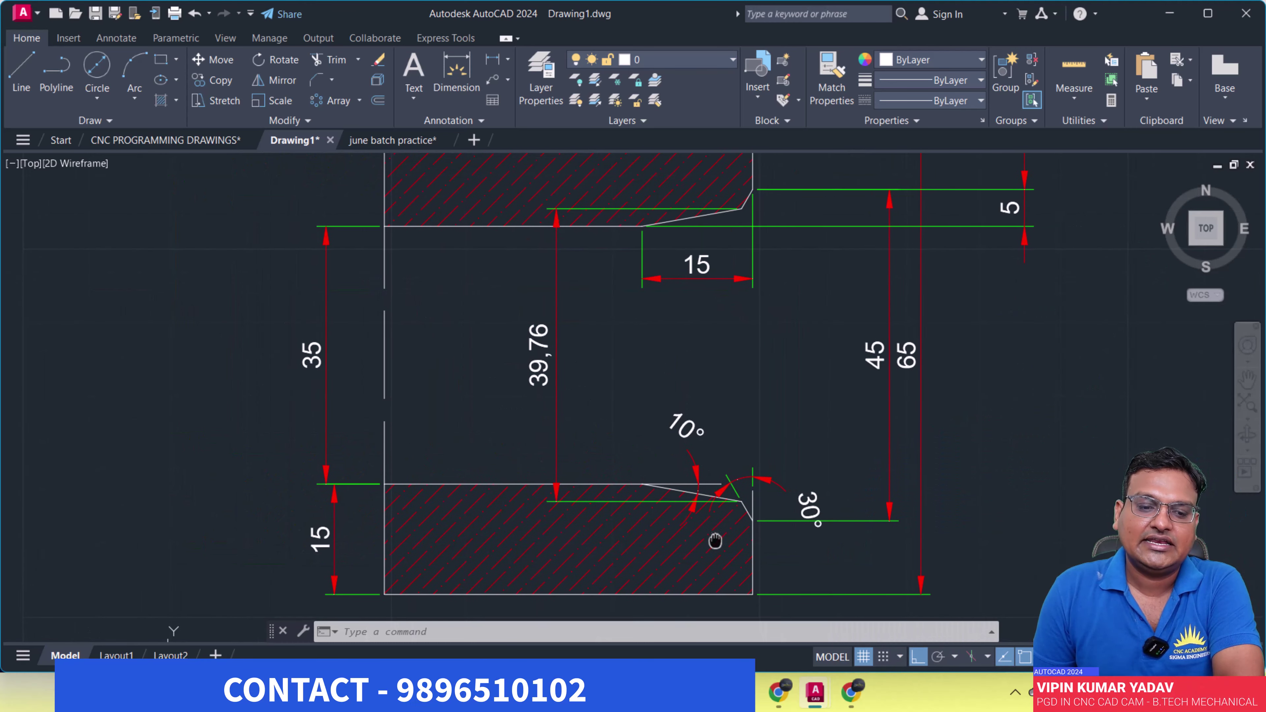
pyautogui.scroll(-2, 509, 493)
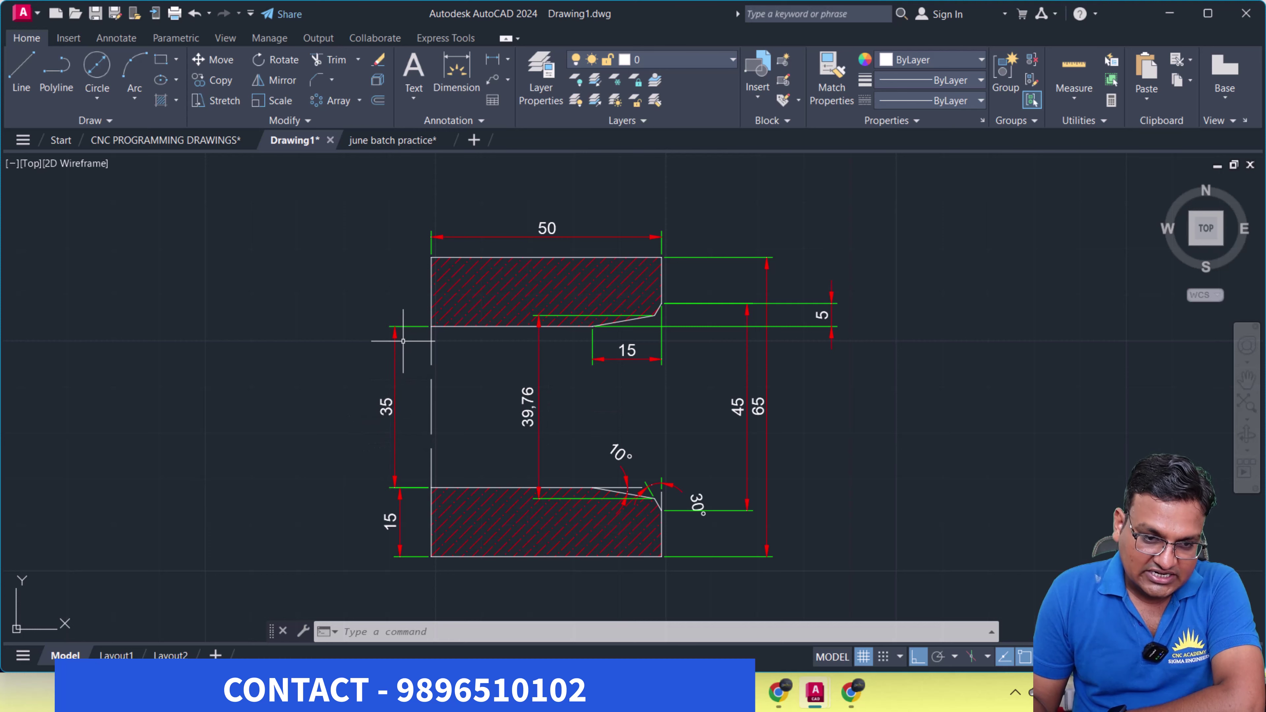
pyautogui.scroll(6, 675, 332)
pyautogui.scroll(-2, 601, 282)
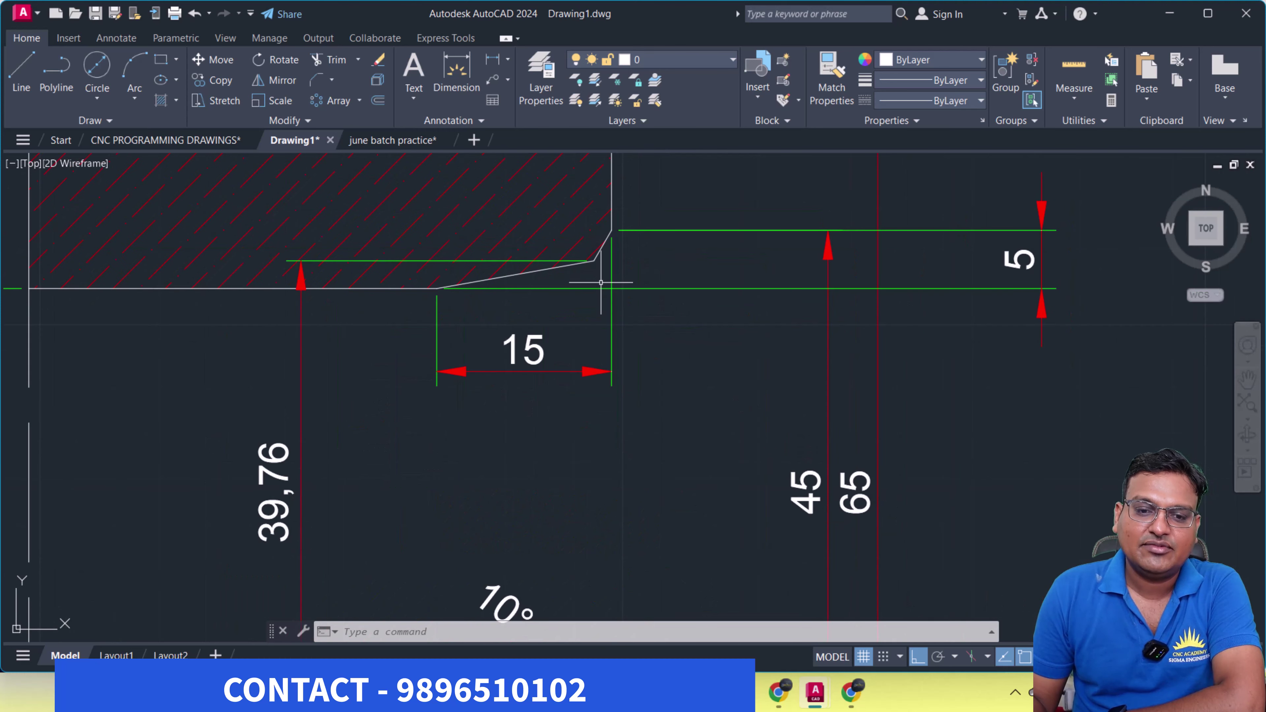
pyautogui.scroll(-4, 607, 251)
pyautogui.scroll(5, 606, 257)
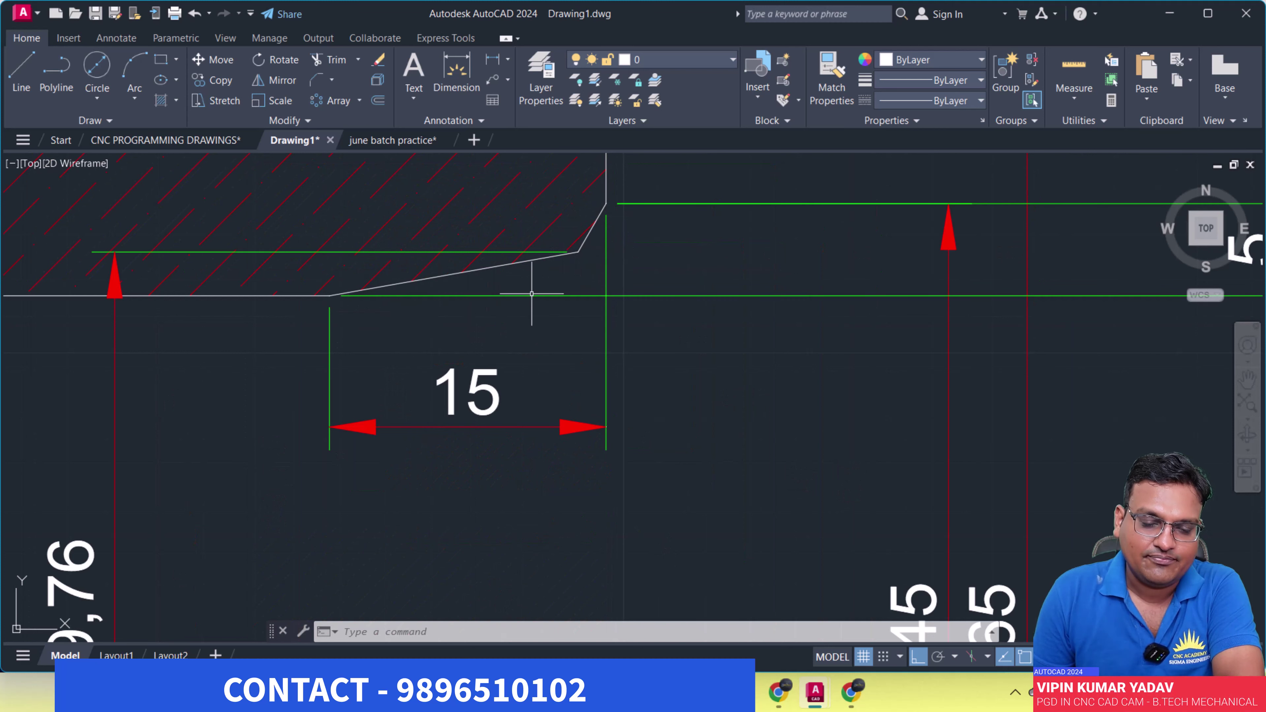
pyautogui.scroll(-2, 531, 274)
pyautogui.scroll(-2, 548, 324)
pyautogui.moveTo(549, 376); pyautogui.dragTo(571, 204, button='middle')
pyautogui.scroll(3, 590, 448)
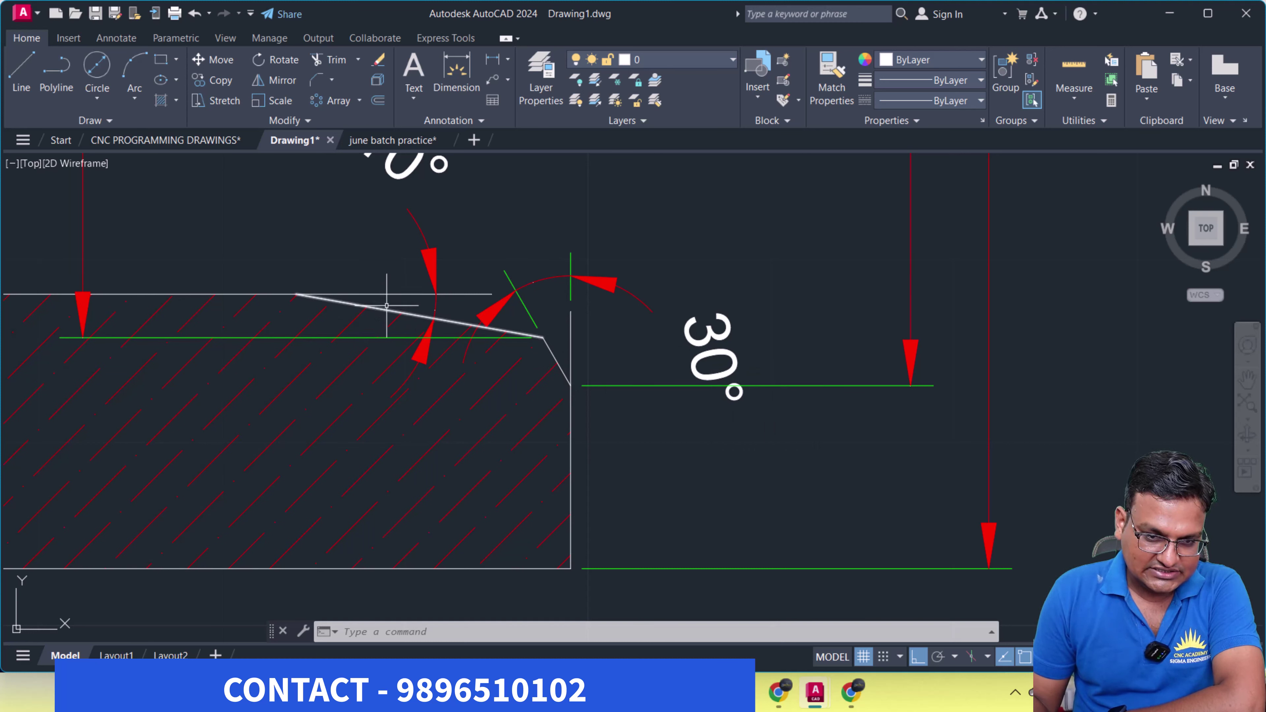
pyautogui.scroll(-1, 476, 392)
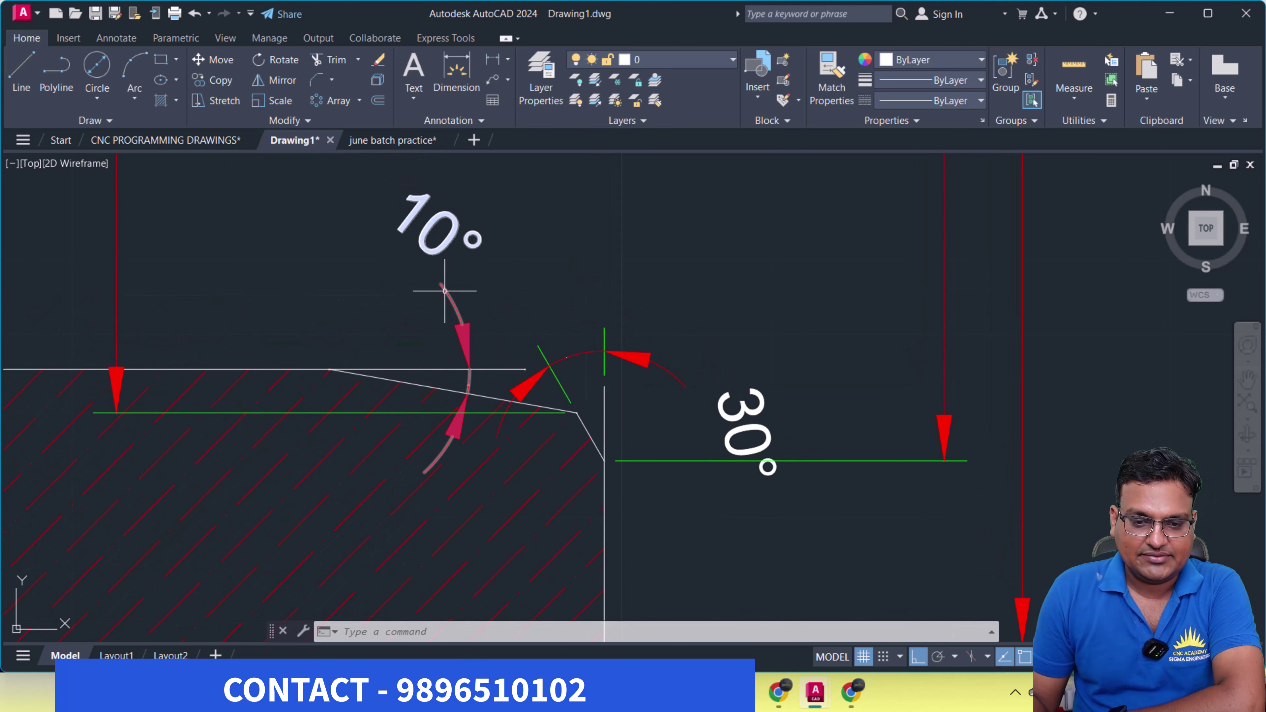
pyautogui.scroll(-2, 450, 326)
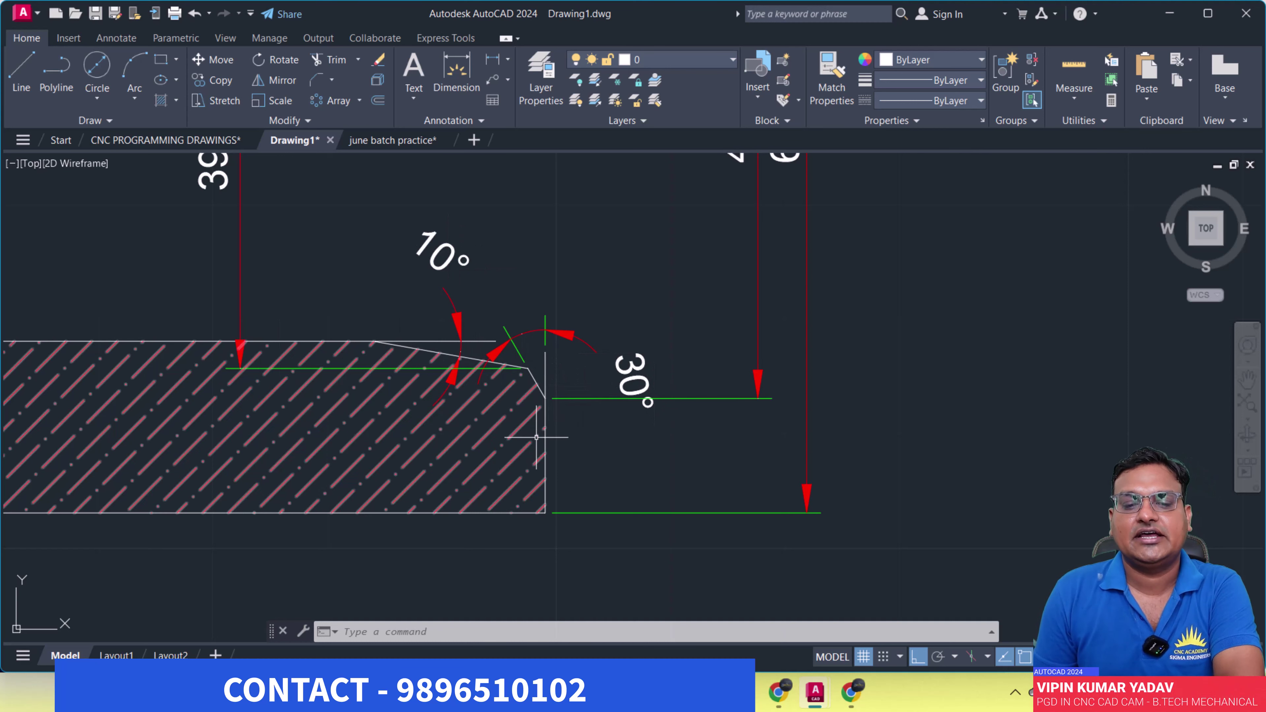
pyautogui.scroll(-2, 524, 441)
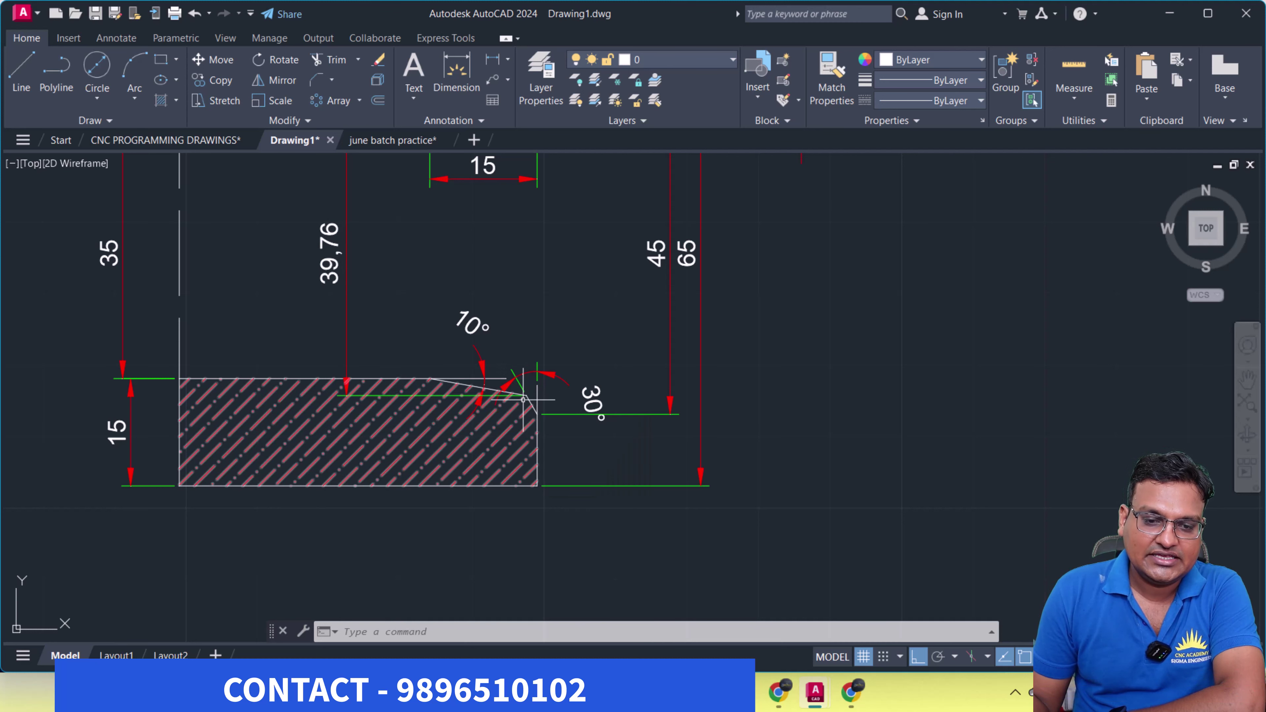
pyautogui.moveTo(523, 398); pyautogui.dragTo(533, 475, button='middle')
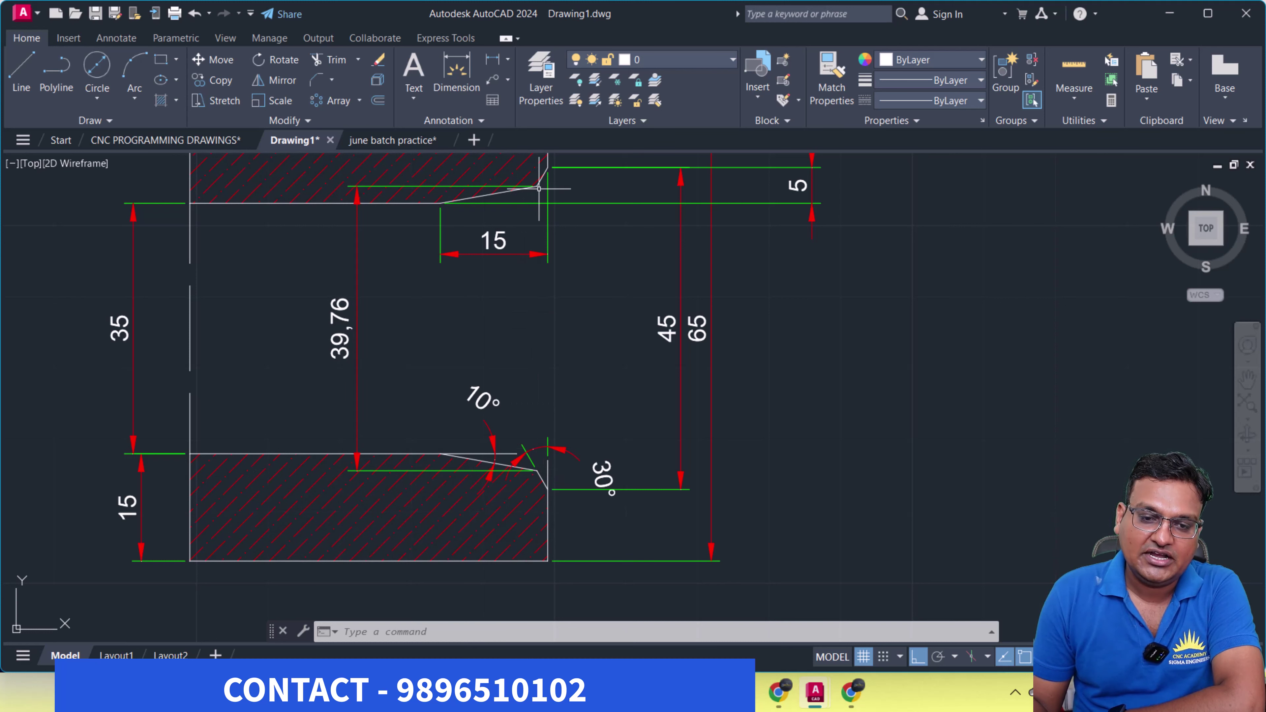
# Erase the 39,76 dimension with E, then zoom out to show the 50 dimension
pyautogui.click(338, 332)
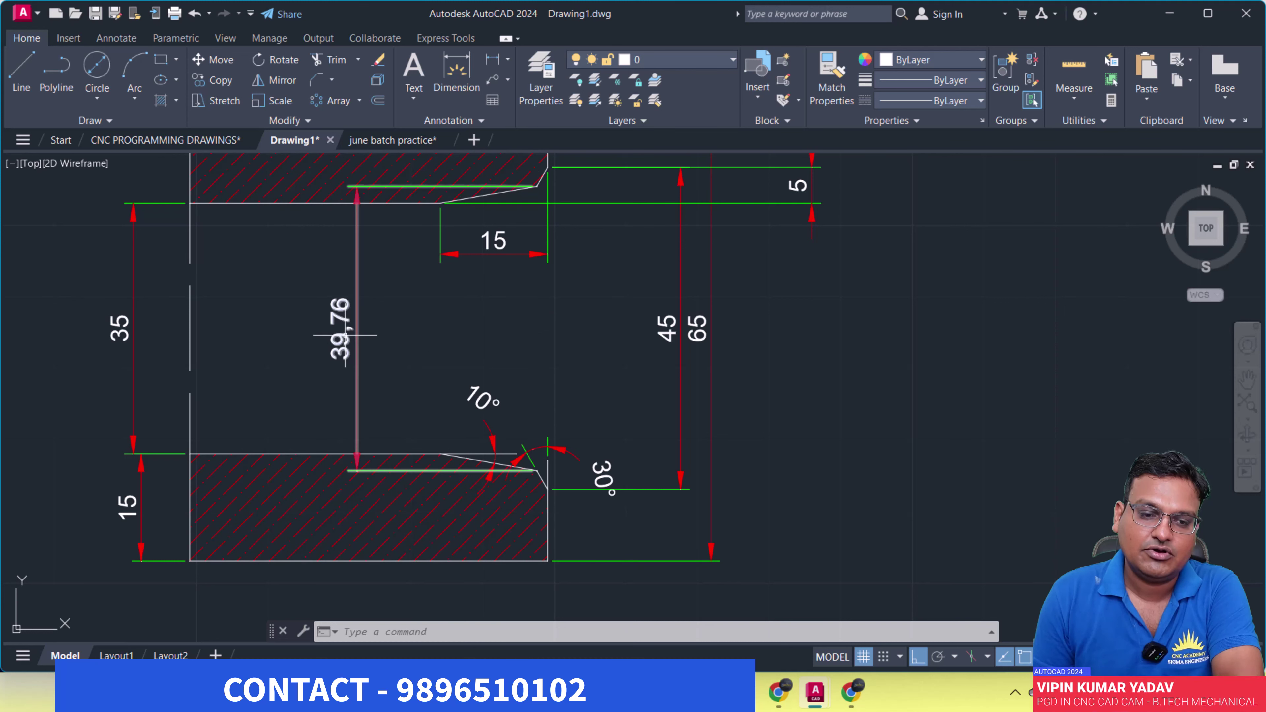
pyautogui.write('e')
pyautogui.press('Return')
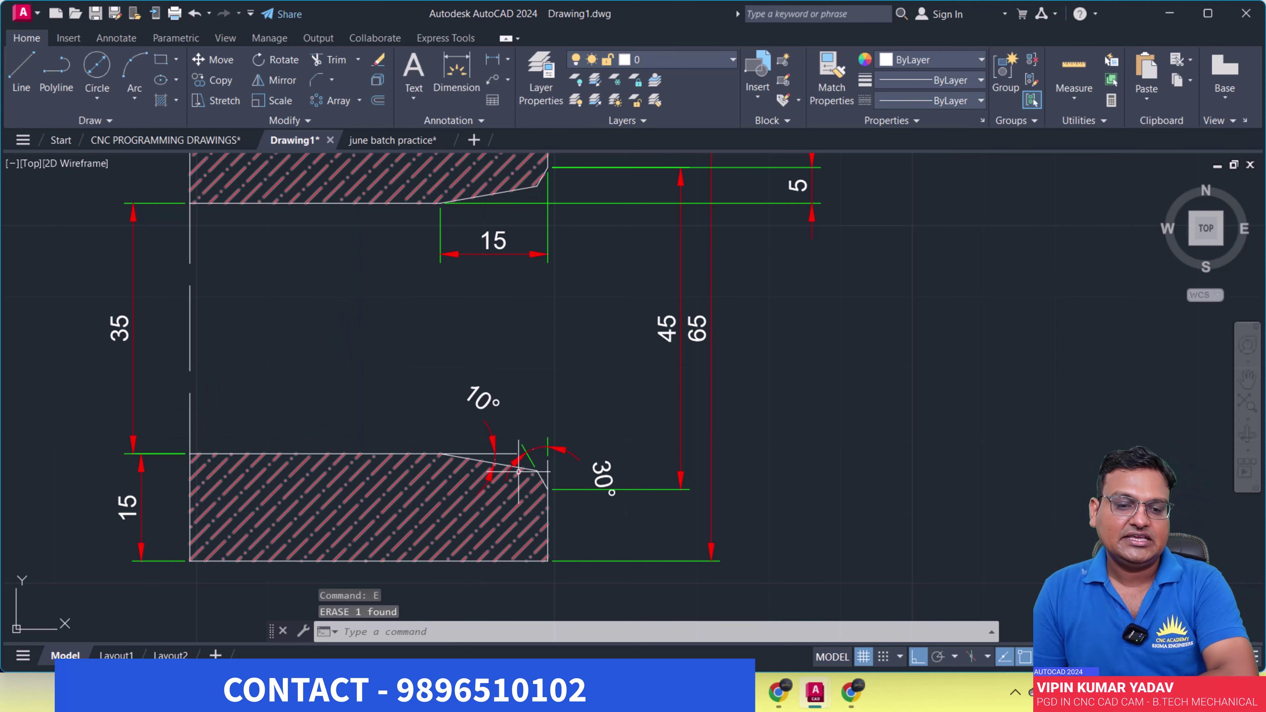
pyautogui.scroll(2, 533, 470)
pyautogui.scroll(-2, 532, 470)
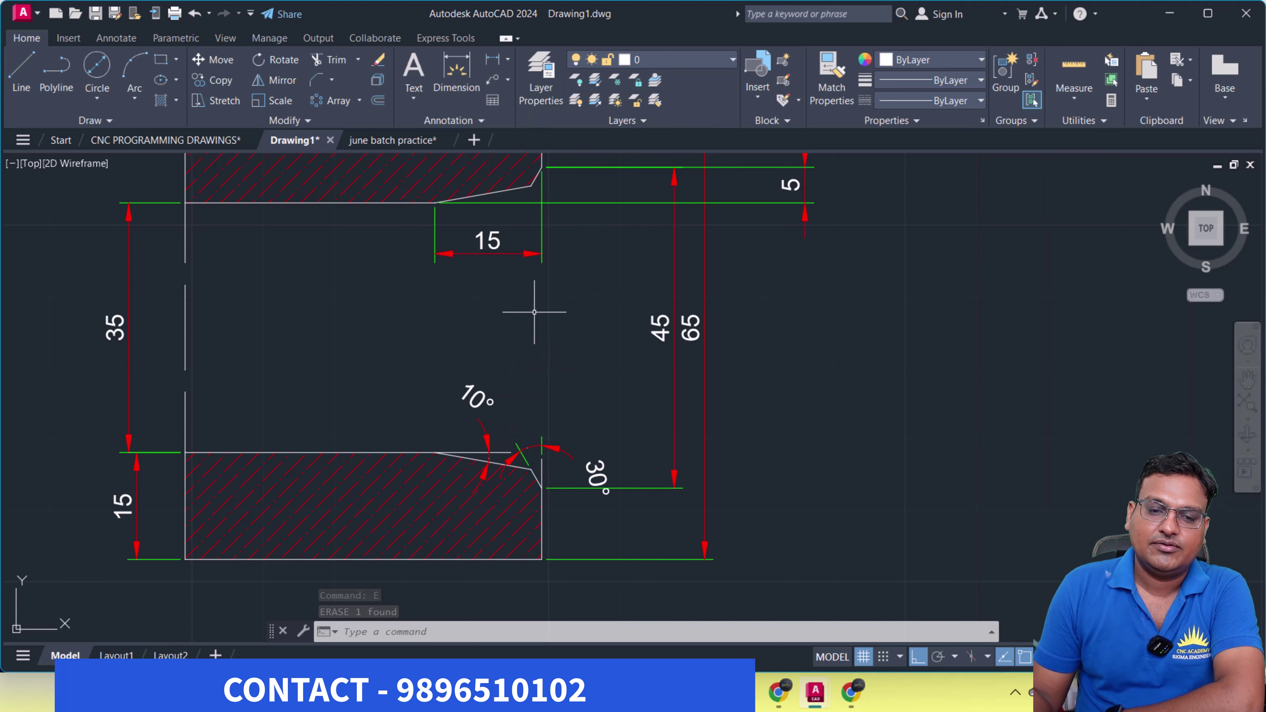
pyautogui.scroll(-2, 533, 314)
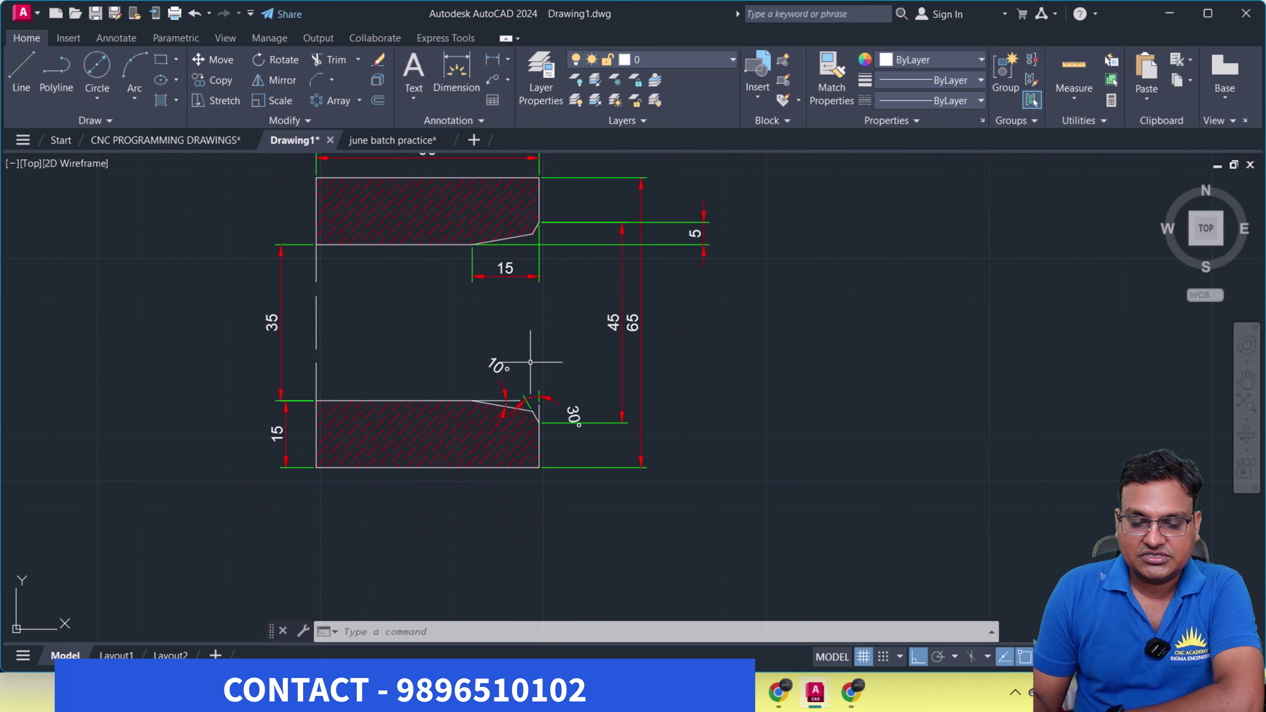
pyautogui.moveTo(570, 345); pyautogui.dragTo(536, 387, button='middle')
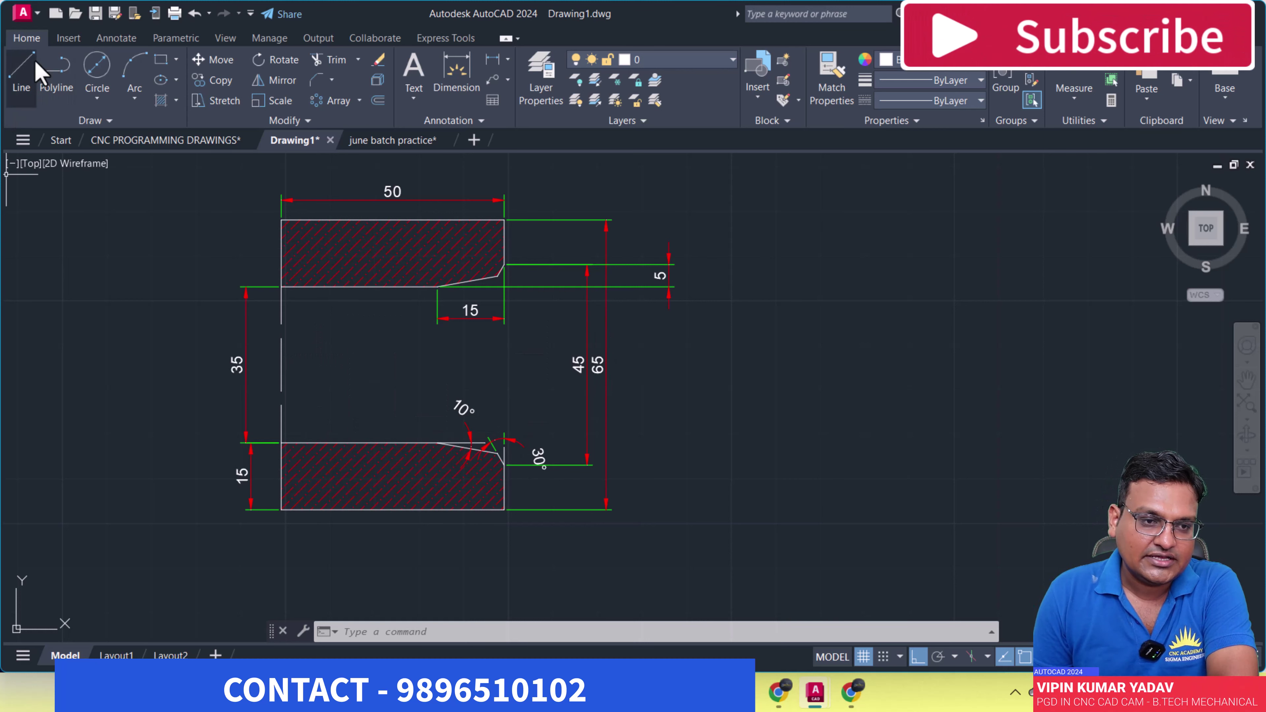
# Start a line in empty space right of the section and draw the 65-long vertical segment
pyautogui.click(22, 70)
pyautogui.moveTo(722, 360); pyautogui.dragTo(293, 338, button='middle')
pyautogui.click(567, 200)
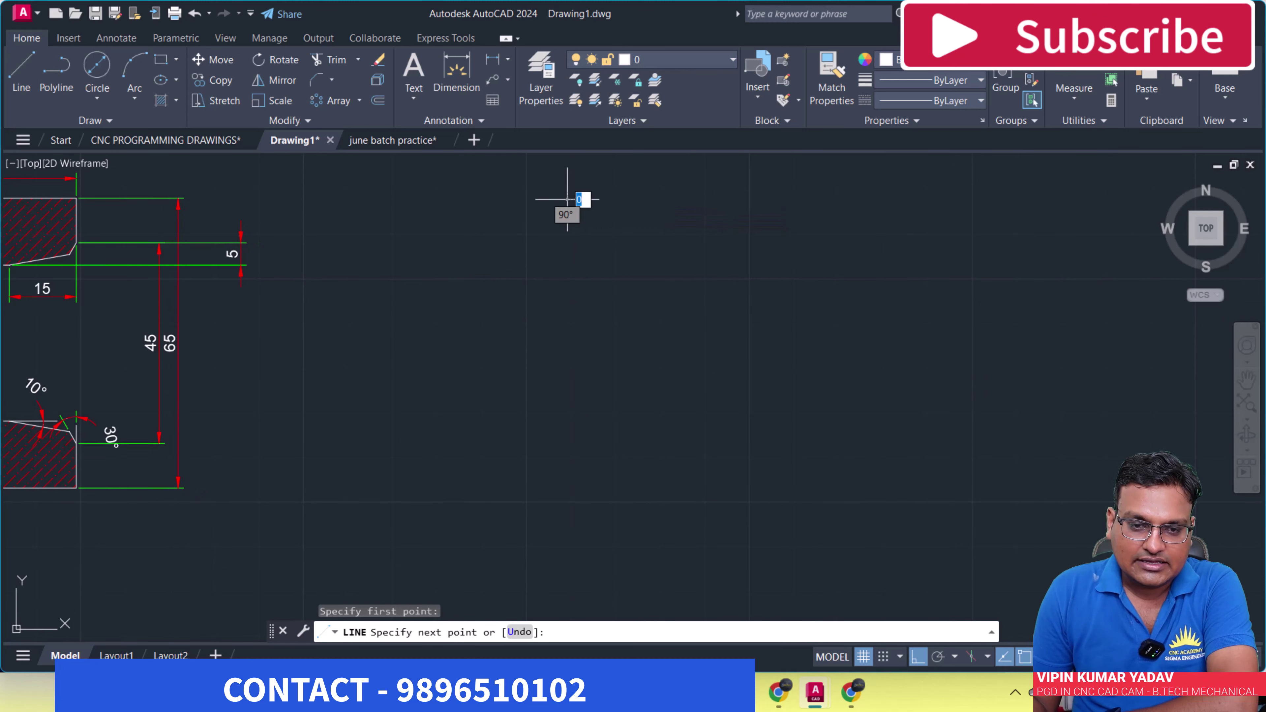
pyautogui.write('65')
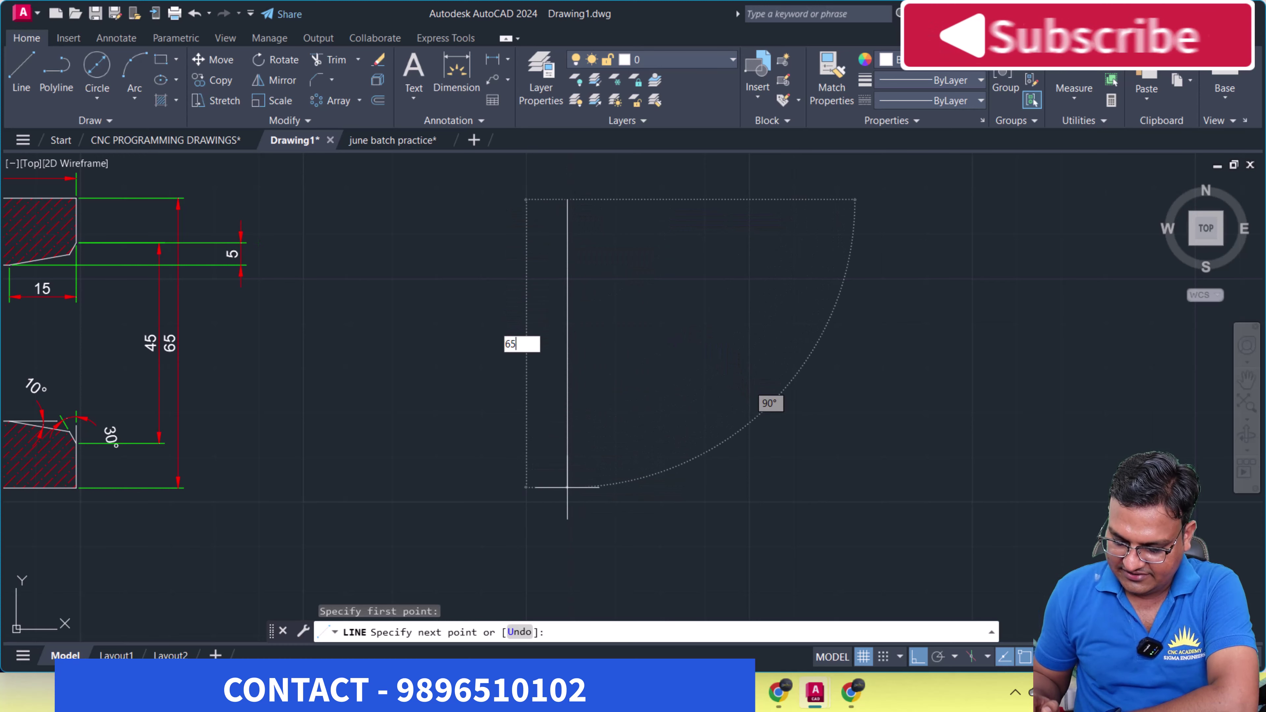
pyautogui.press('Return')
# Continue the outline with a 50 bottom, 15 side and 50 top segment
pyautogui.scroll(-4, 672, 462)
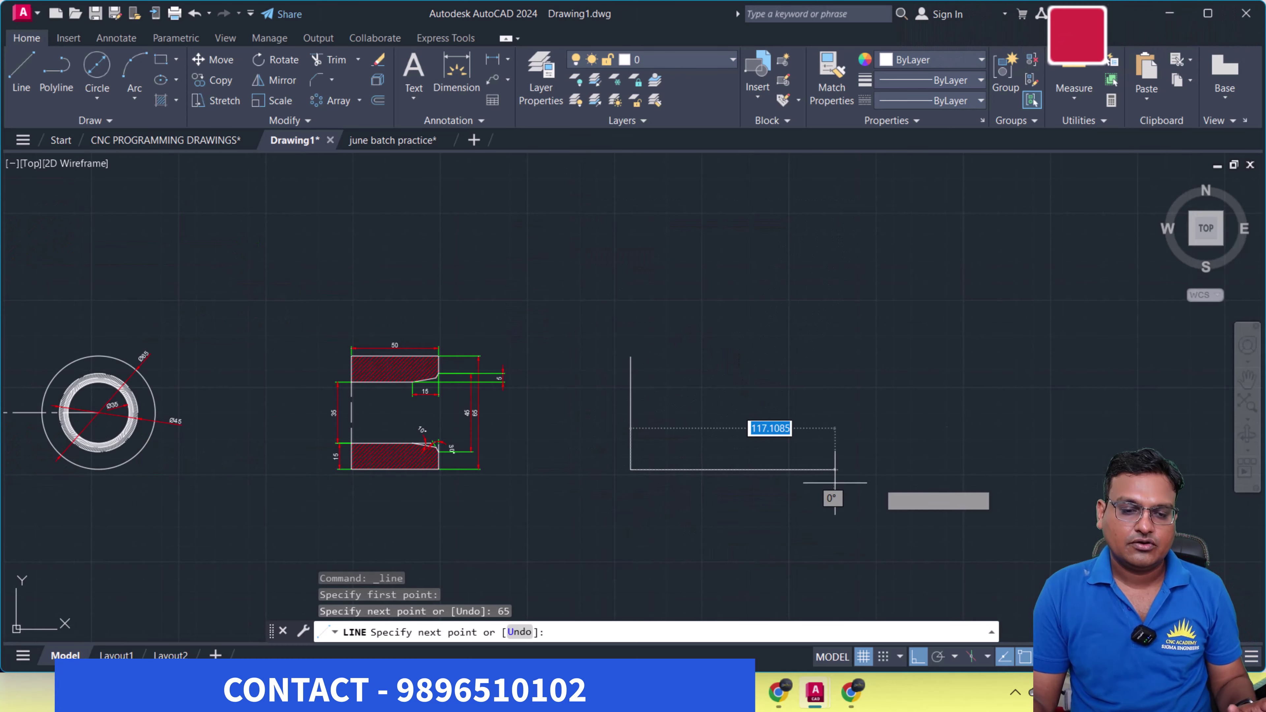
pyautogui.write('50')
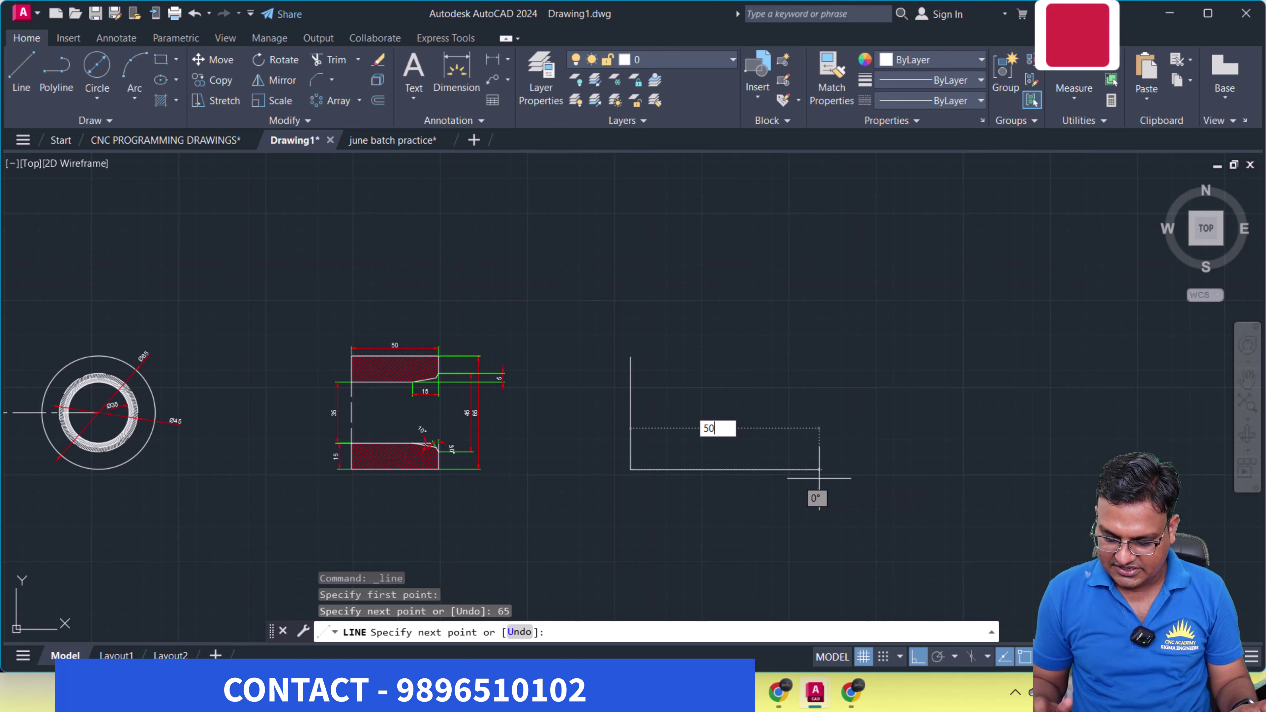
pyautogui.press('Return')
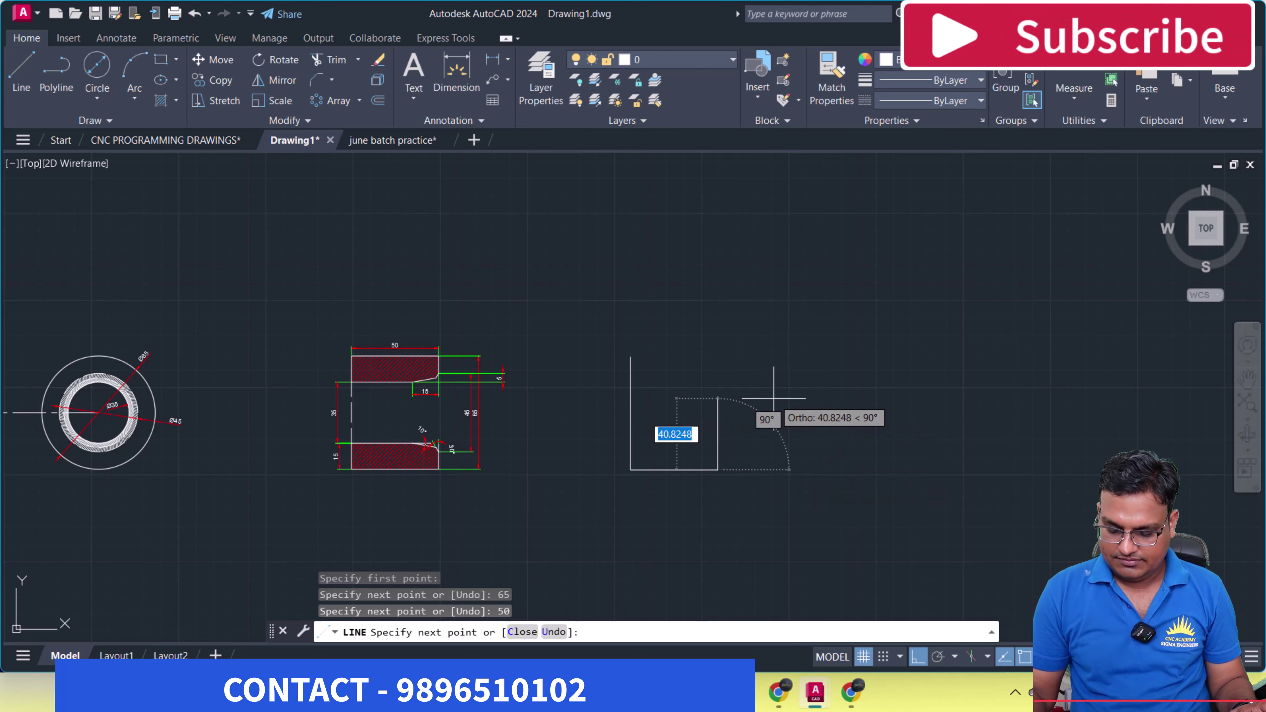
pyautogui.press('Return')
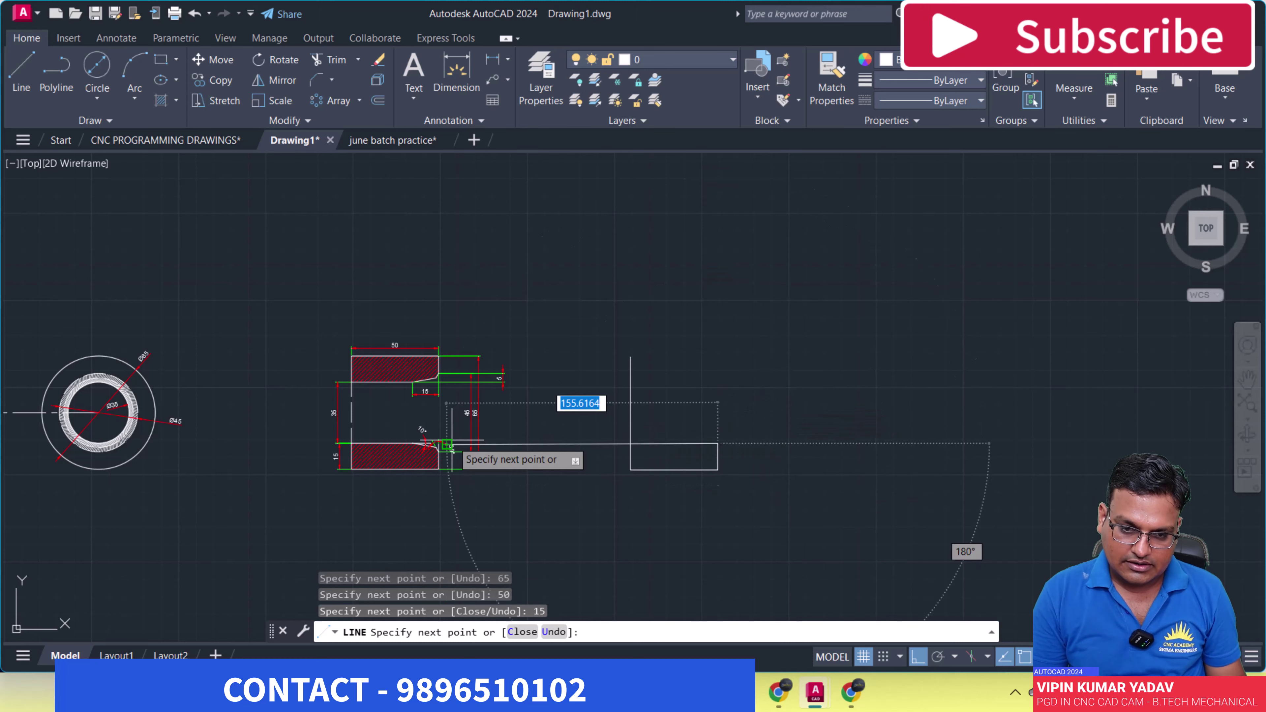
pyautogui.write('50')
pyautogui.press('Return')
pyautogui.press('Return')
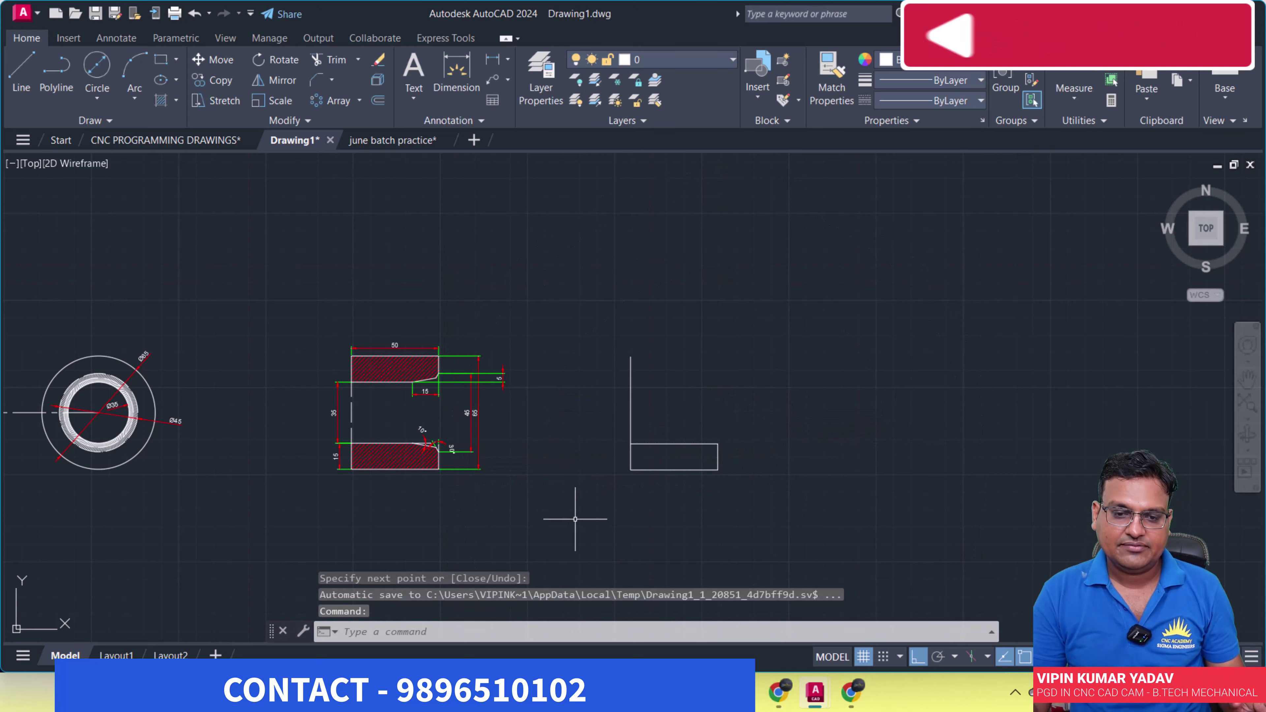
pyautogui.scroll(5, 667, 461)
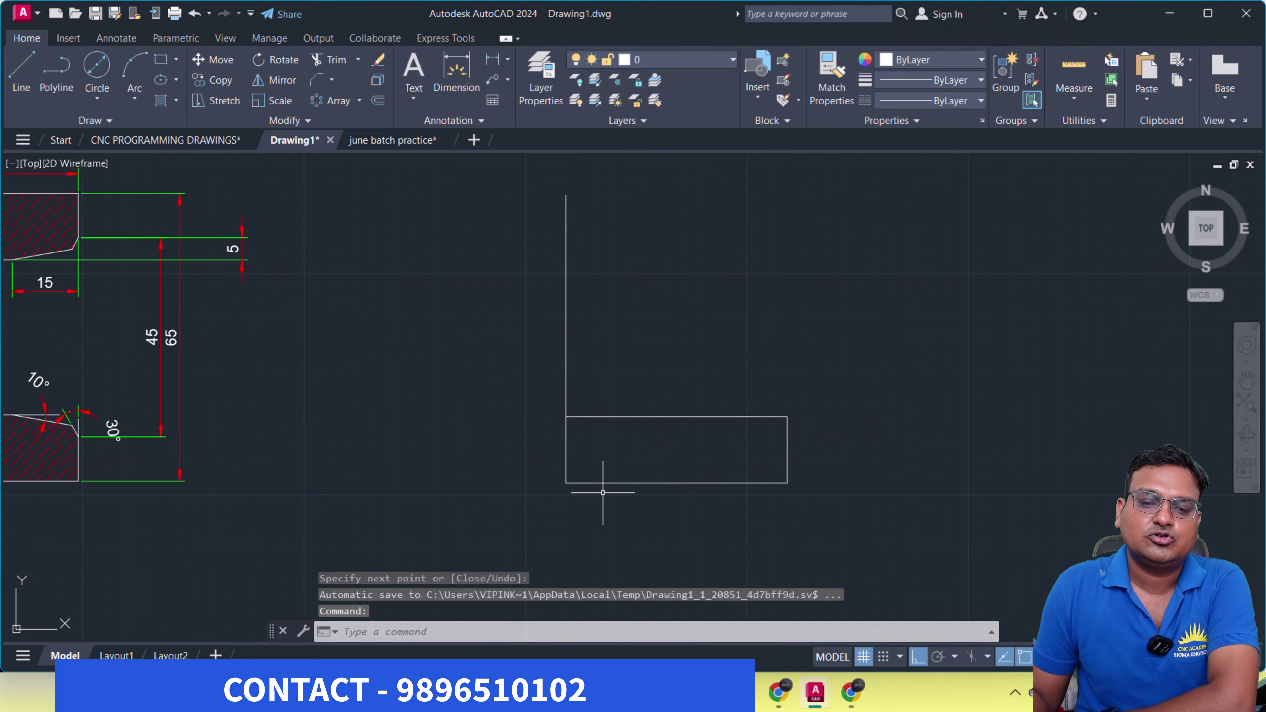
pyautogui.scroll(-3, 601, 489)
pyautogui.moveTo(667, 500); pyautogui.dragTo(684, 504, button='middle')
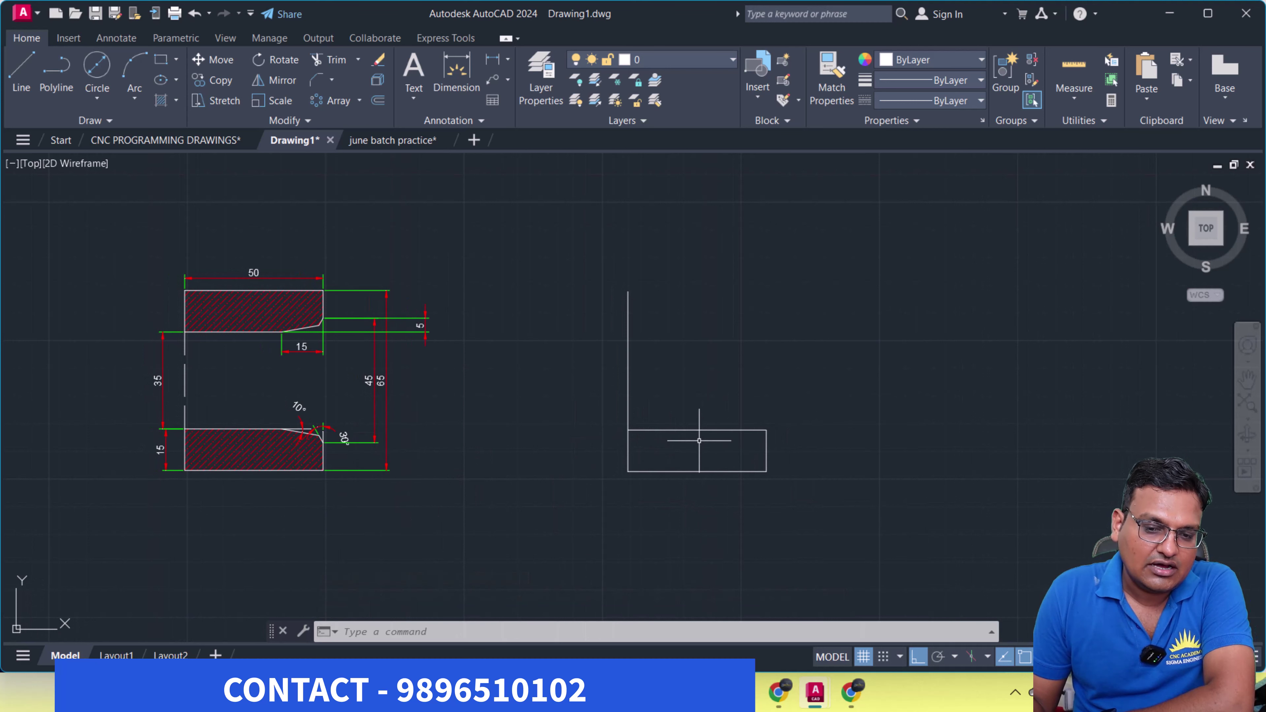
# Pan and zoom to compare the new outline with the reference section's lower chamfer
pyautogui.moveTo(712, 451); pyautogui.dragTo(802, 451, button='middle')
pyautogui.scroll(4, 379, 456)
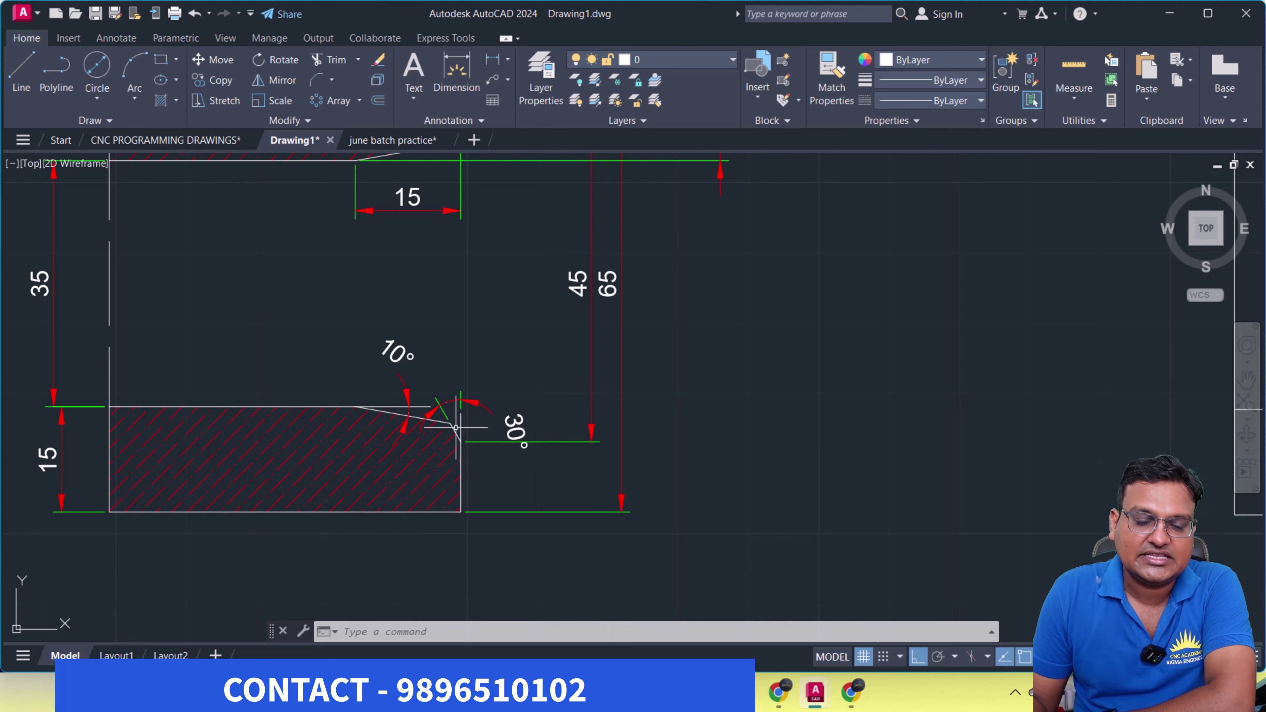
pyautogui.scroll(-2, 469, 443)
pyautogui.scroll(2, 461, 415)
pyautogui.scroll(-1, 480, 424)
pyautogui.scroll(1, 480, 298)
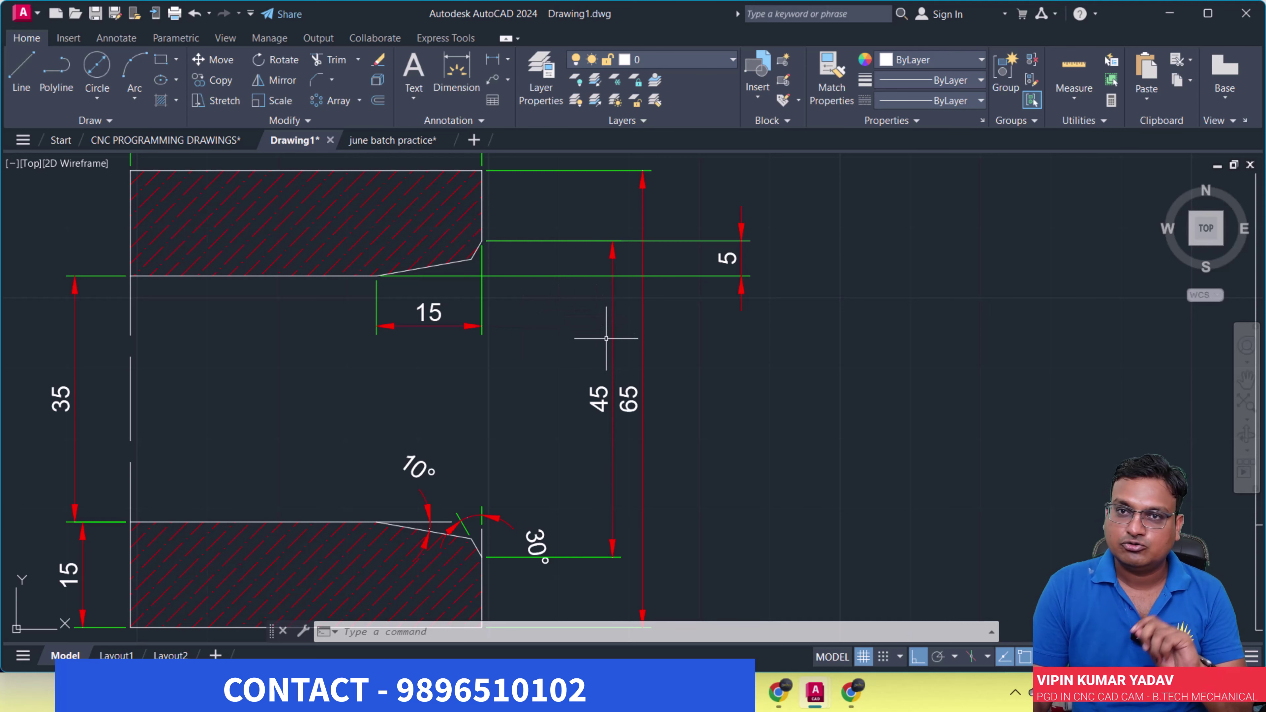
pyautogui.scroll(-4, 548, 523)
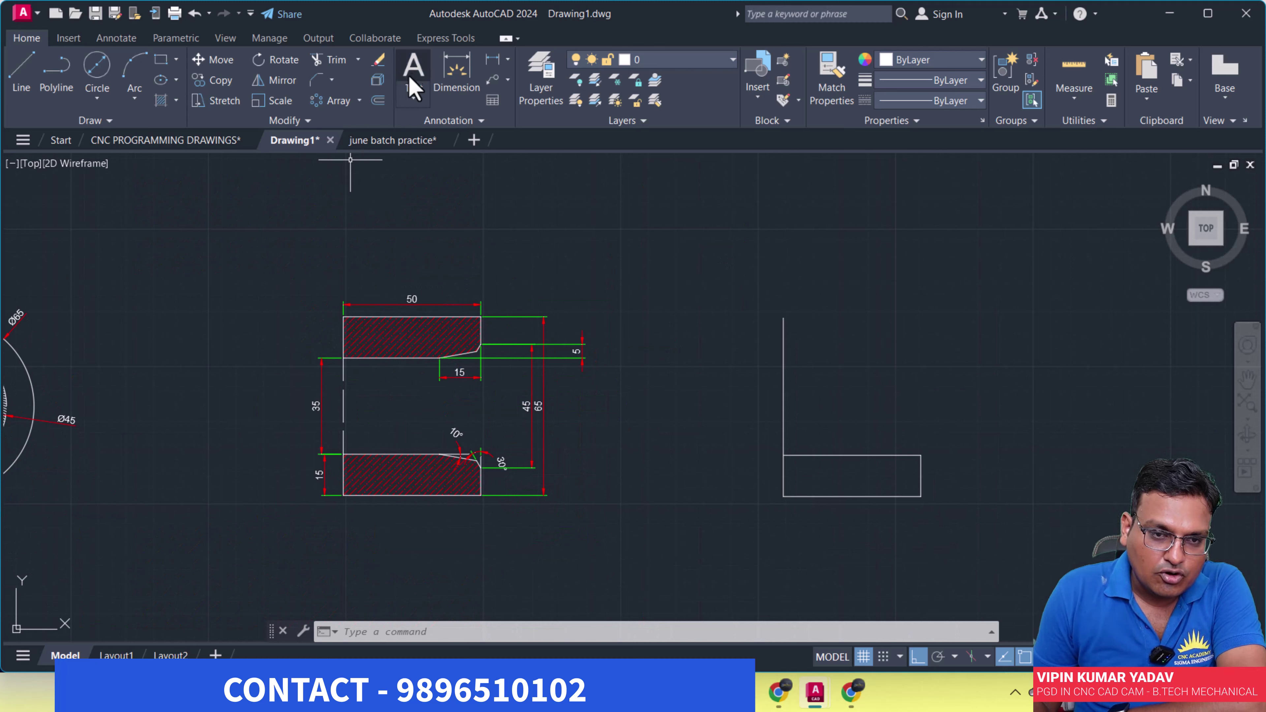
# Offset the rectangle's top edge 5 inward
pyautogui.click(378, 102)
pyautogui.write('5')
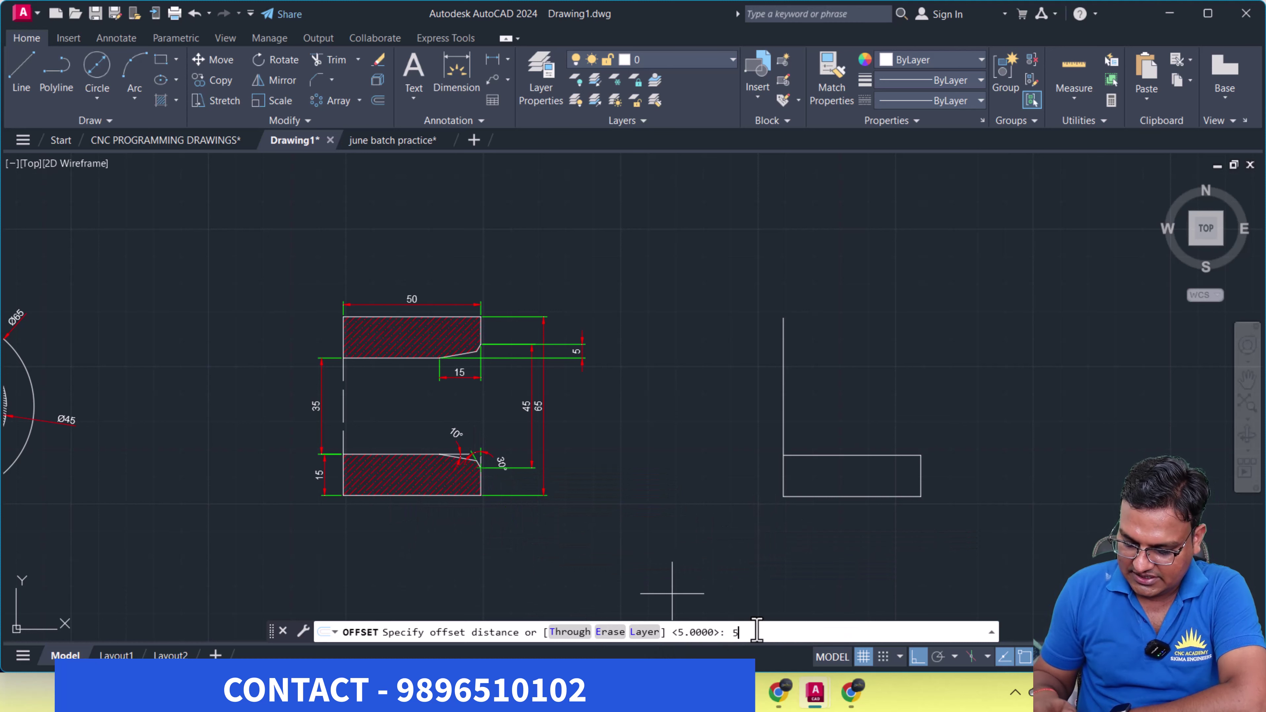
pyautogui.press('Return')
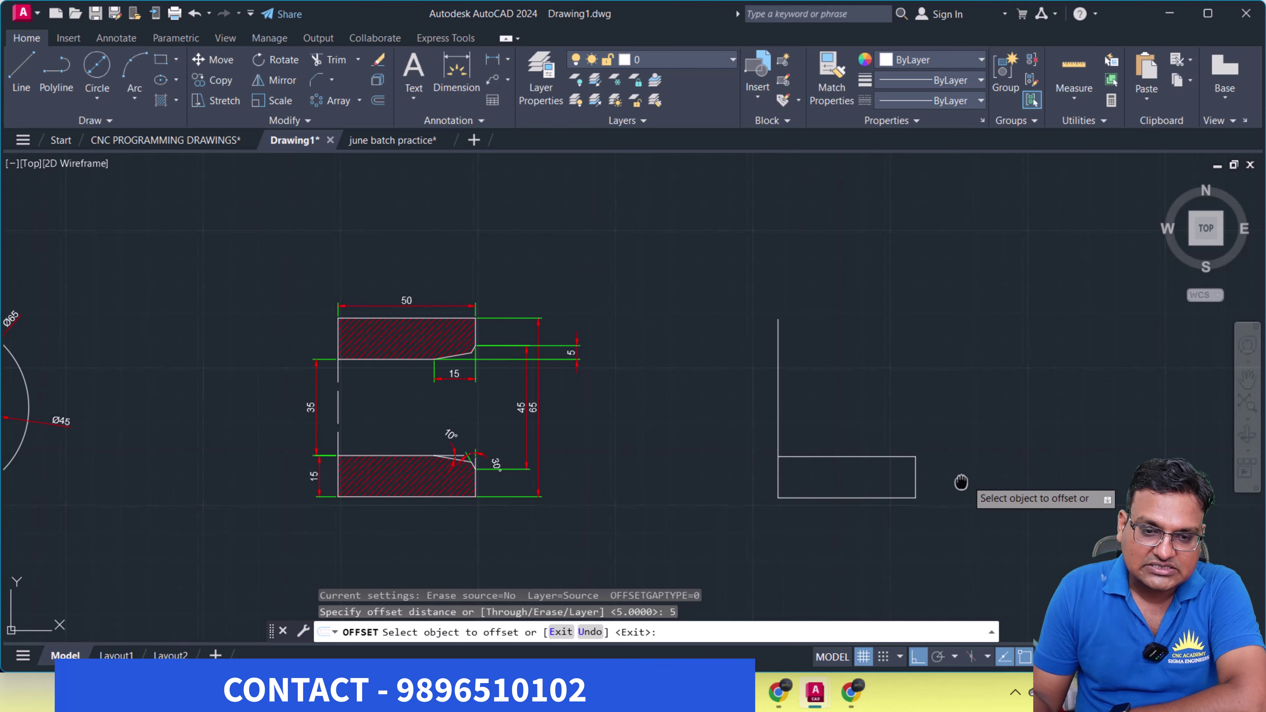
pyautogui.scroll(3, 842, 491)
pyautogui.scroll(3, 828, 492)
pyautogui.click(815, 485)
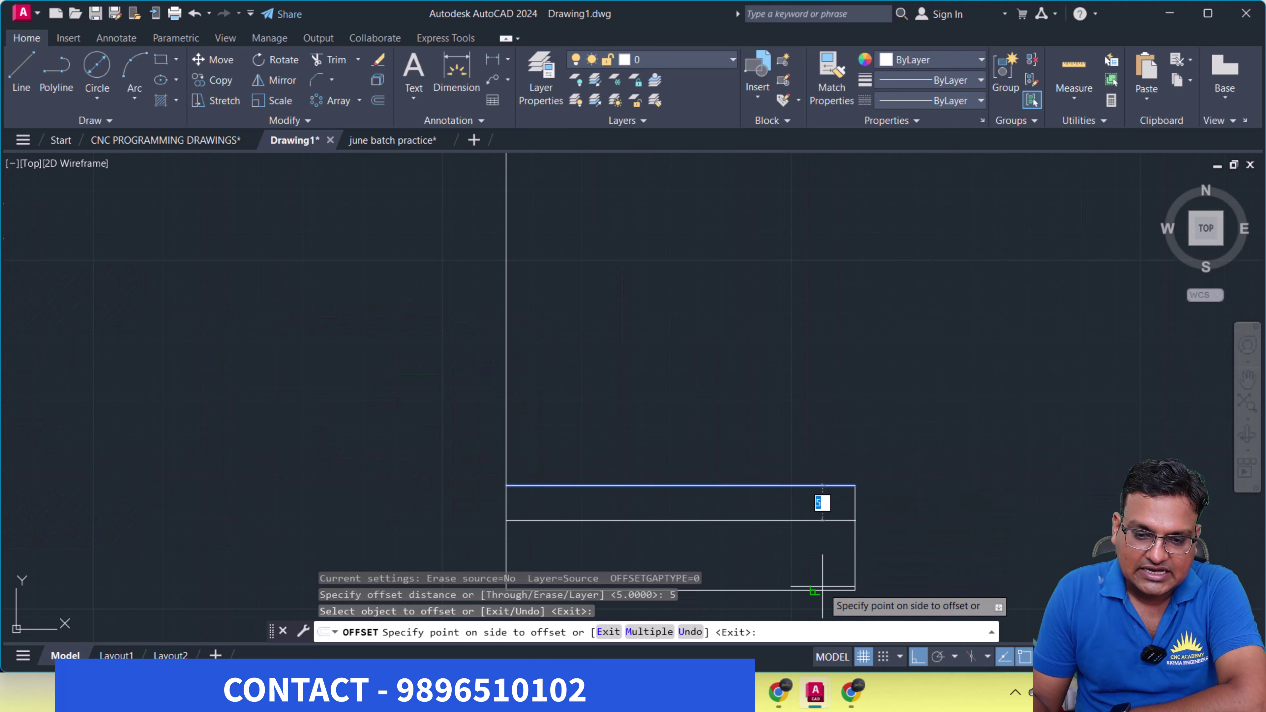
pyautogui.click(815, 553)
pyautogui.scroll(-4, 947, 474)
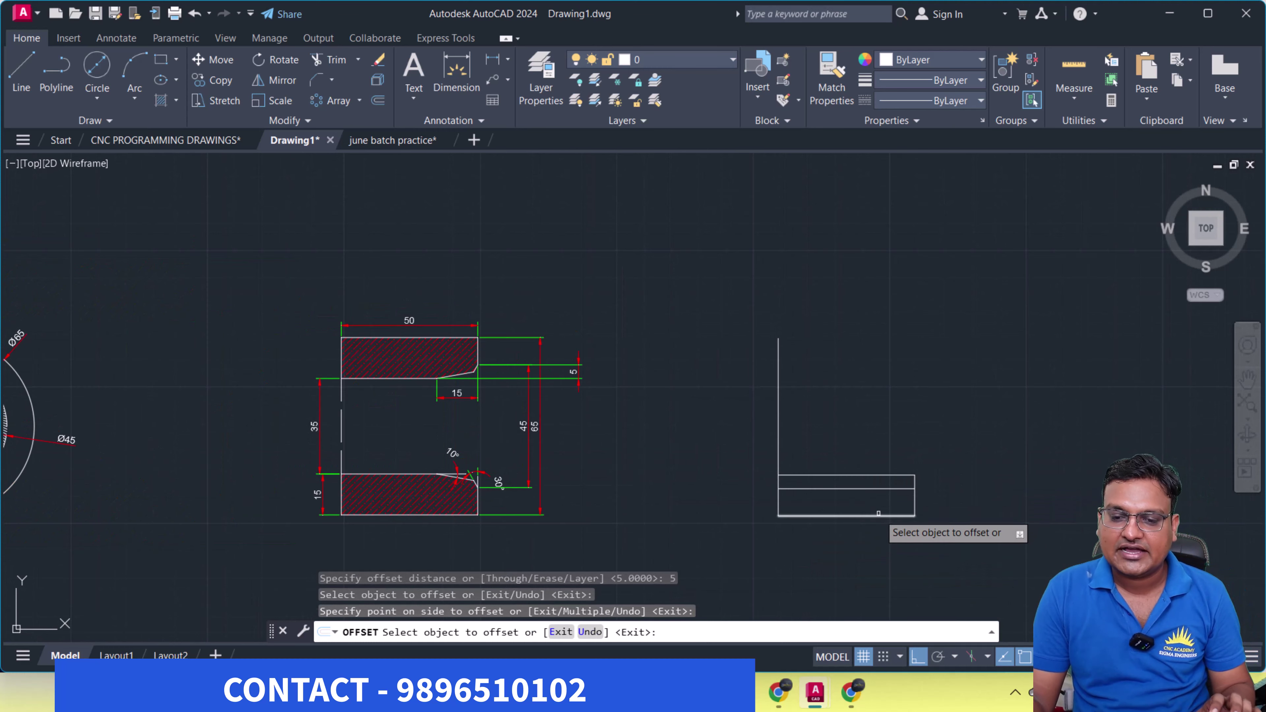
pyautogui.press('Return')
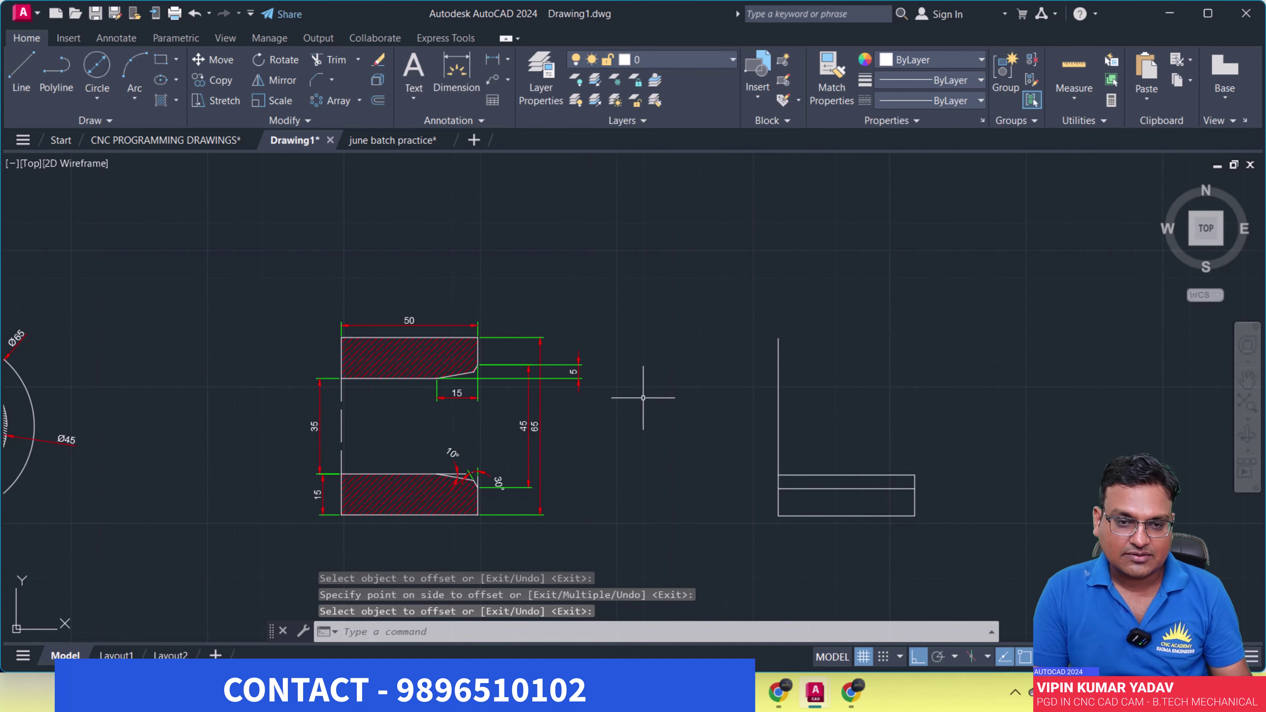
# Offset the rectangle's right edge 15 inward
pyautogui.click(381, 101)
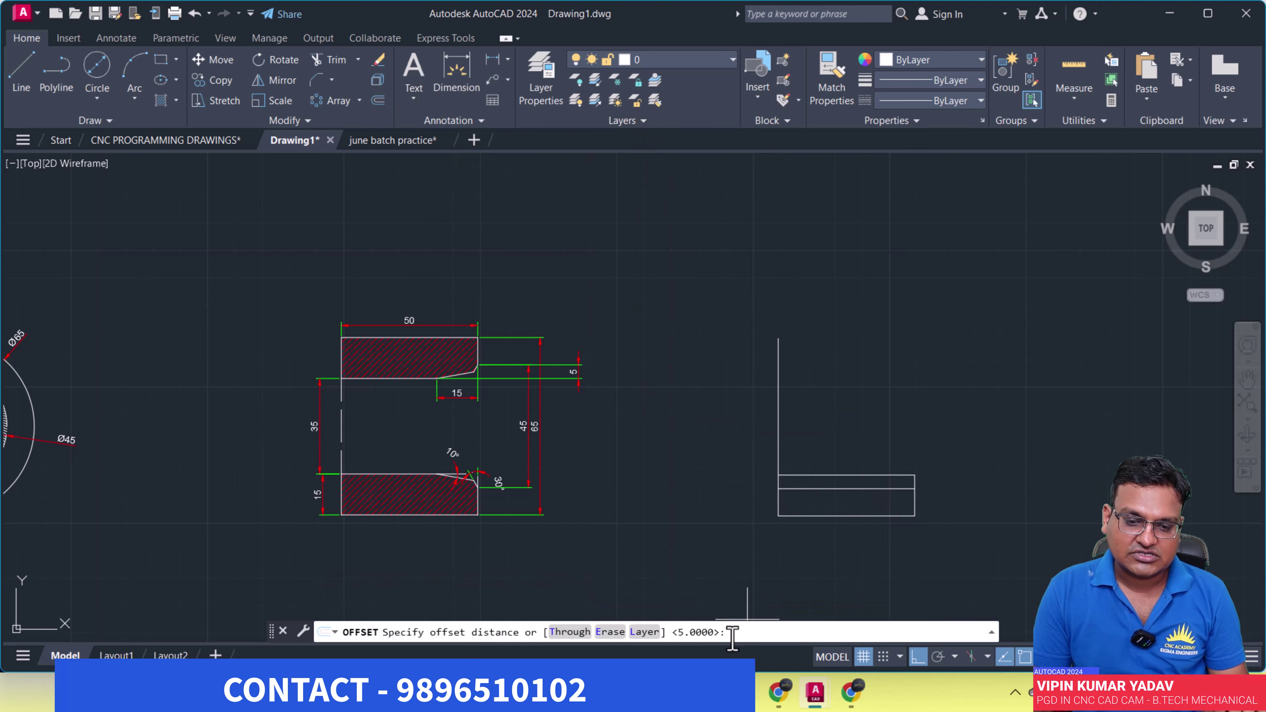
pyautogui.write('15')
pyautogui.press('Return')
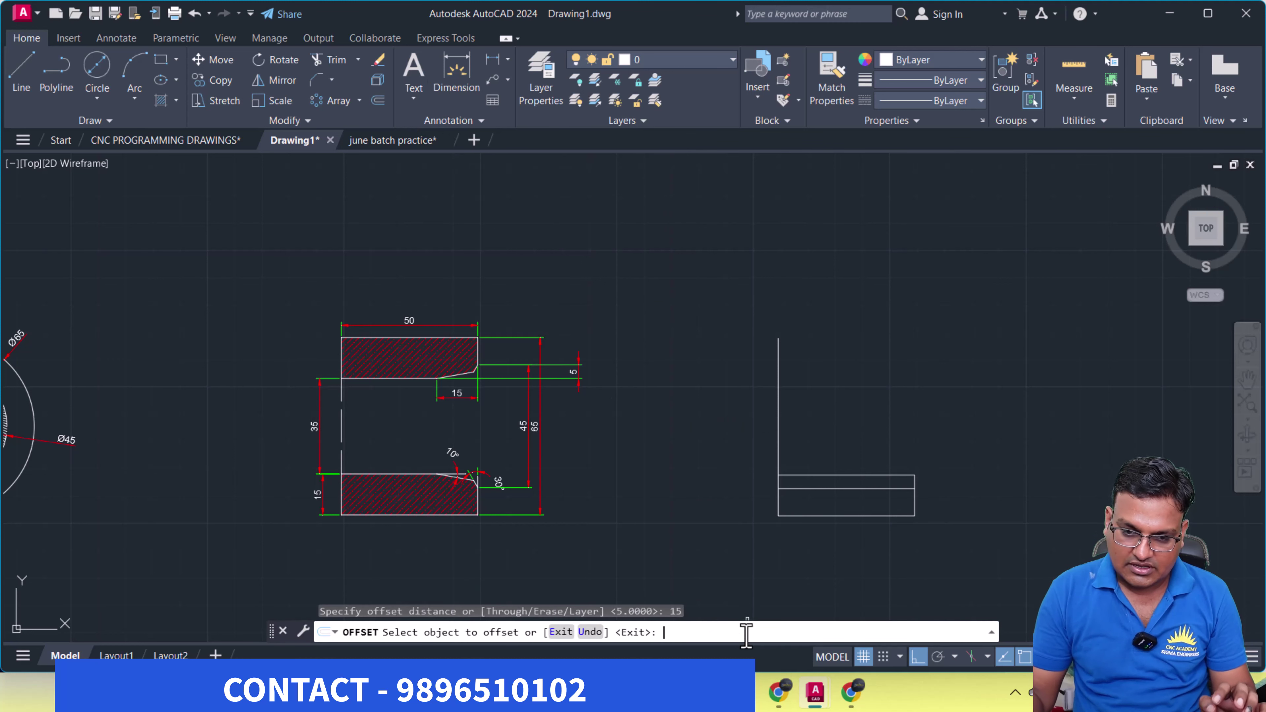
pyautogui.scroll(4, 842, 344)
pyautogui.moveTo(930, 514); pyautogui.dragTo(865, 390, button='middle')
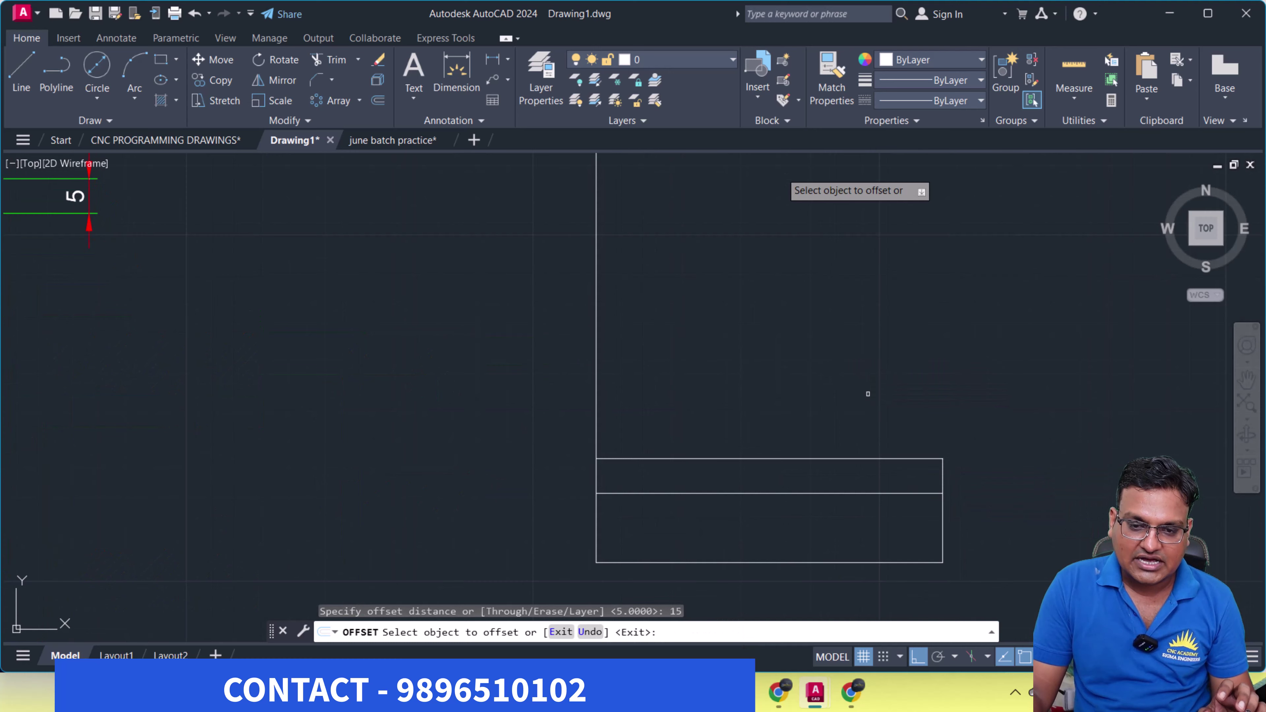
pyautogui.scroll(-4, 920, 469)
pyautogui.click(926, 486)
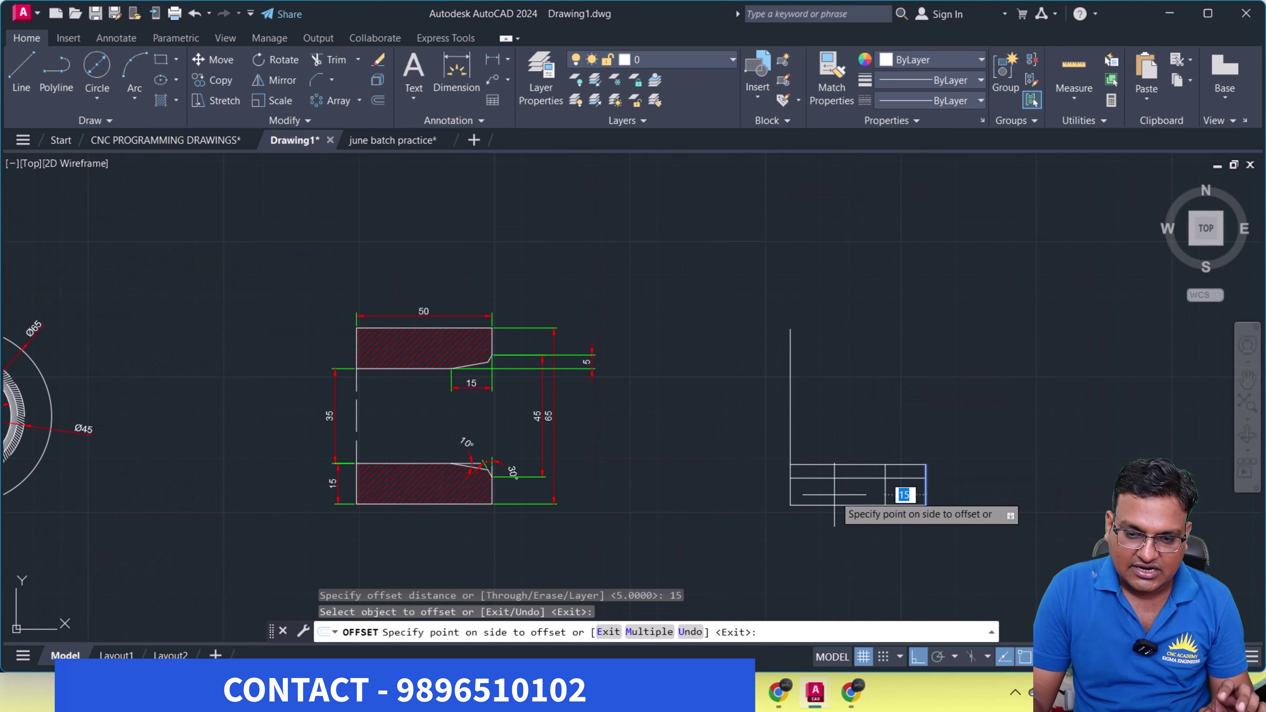
pyautogui.click(877, 494)
pyautogui.press('Return')
pyautogui.moveTo(806, 480); pyautogui.dragTo(815, 401, button='middle')
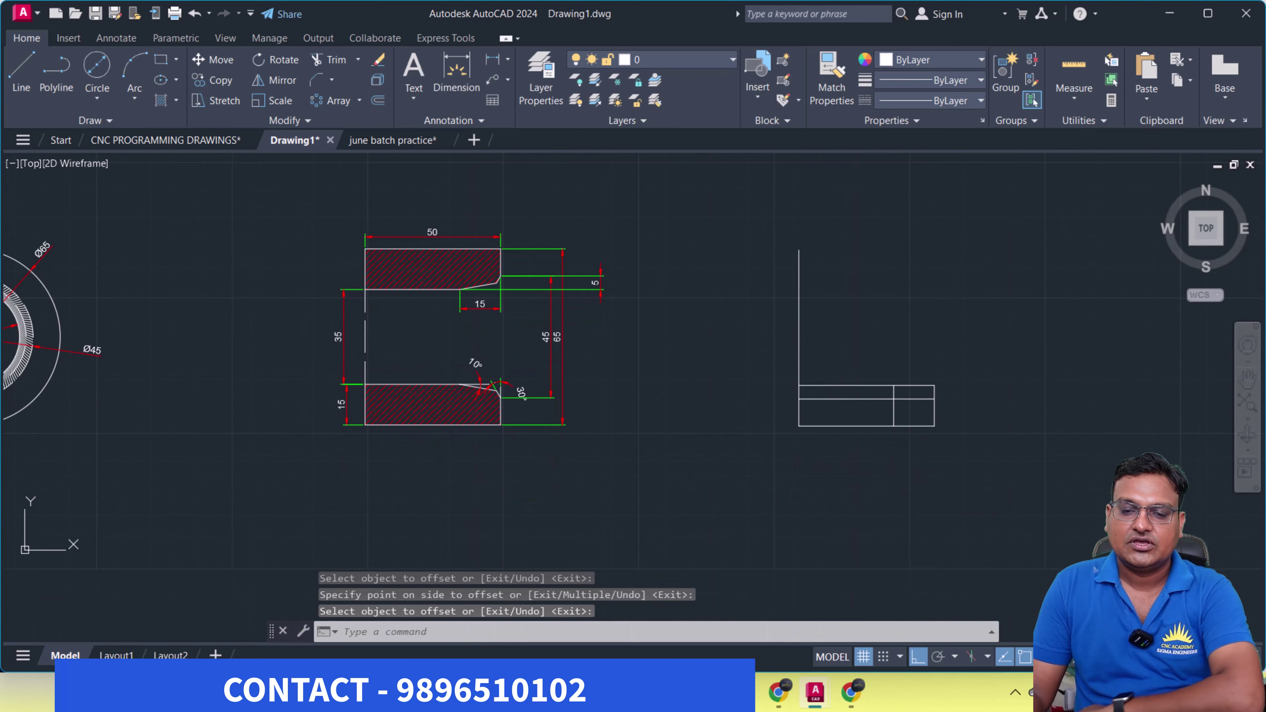
pyautogui.scroll(2, 890, 418)
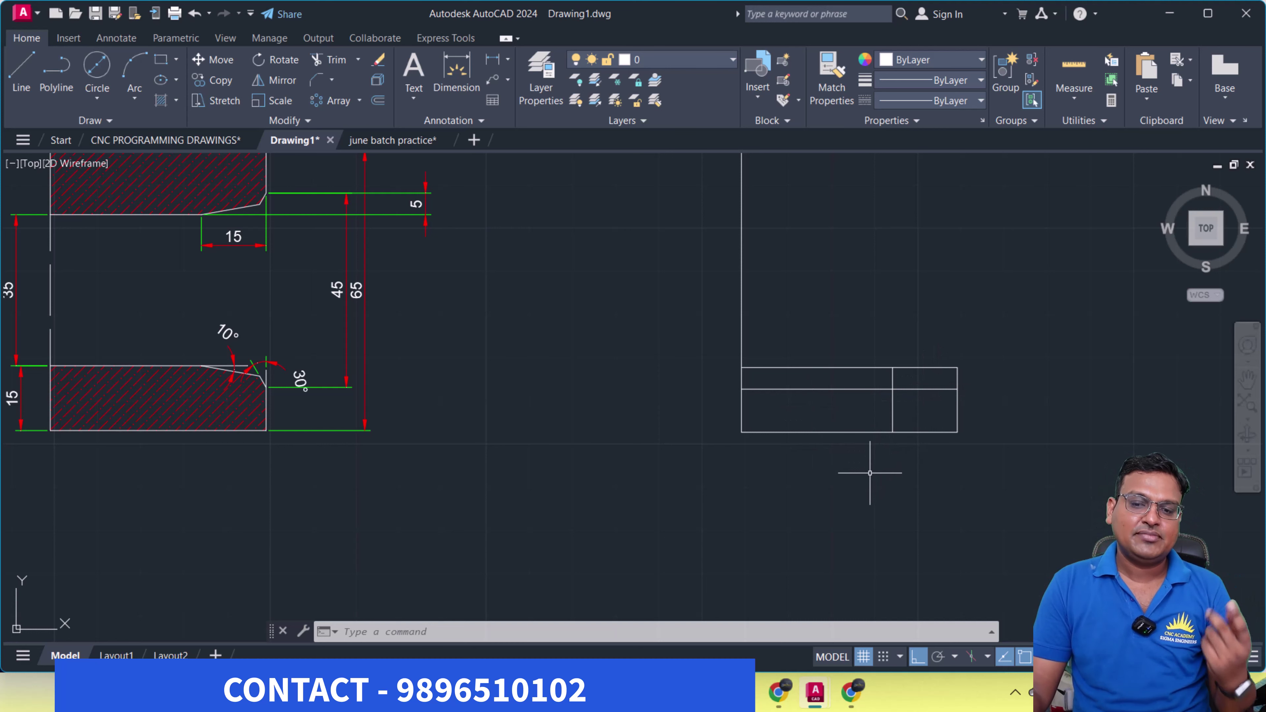
# Fence-trim the corner box's top and right edges, leaving a 5-deep, 15-wide step
pyautogui.click(334, 61)
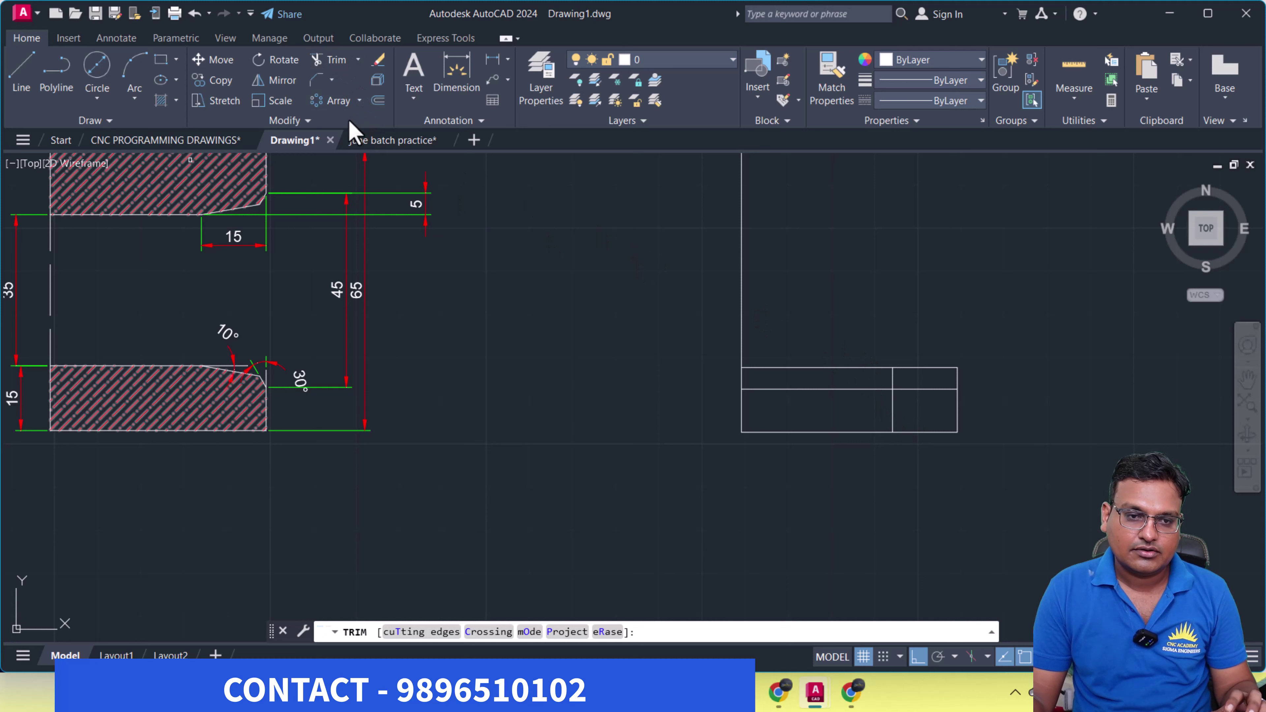
pyautogui.press('Escape')
pyautogui.press('space')
pyautogui.moveTo(933, 424); pyautogui.dragTo(871, 399)
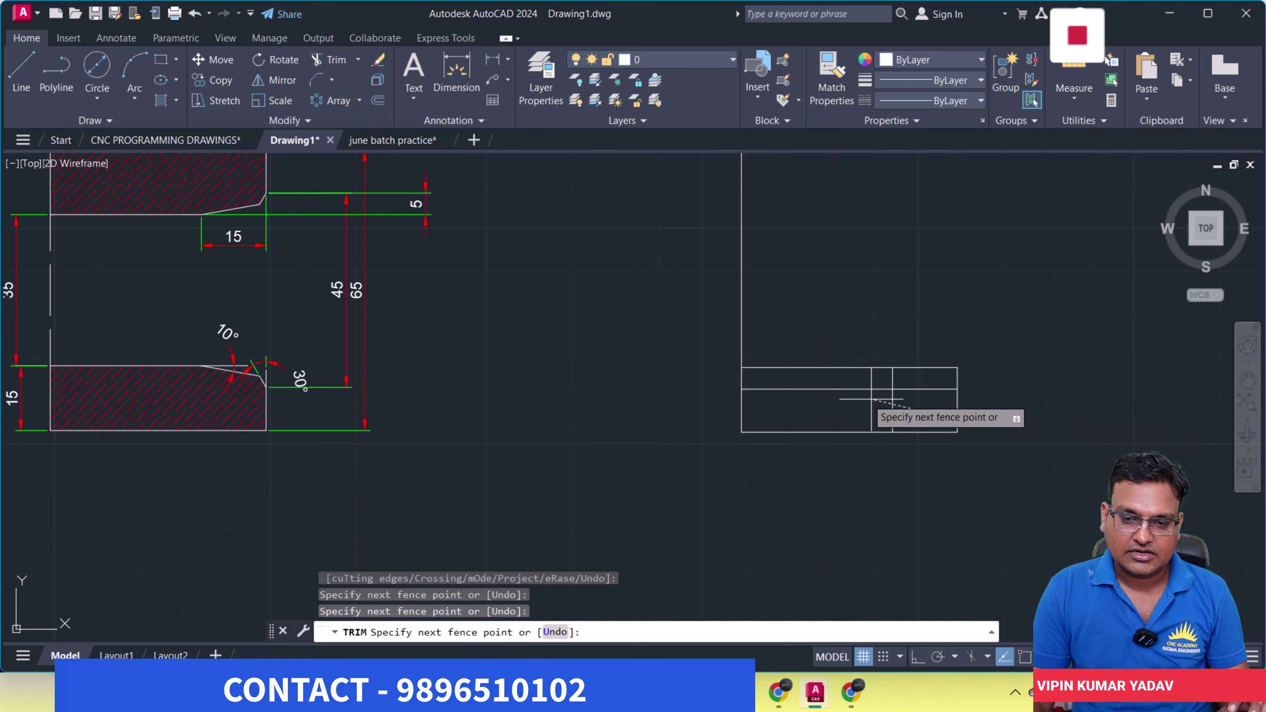
pyautogui.press('Return')
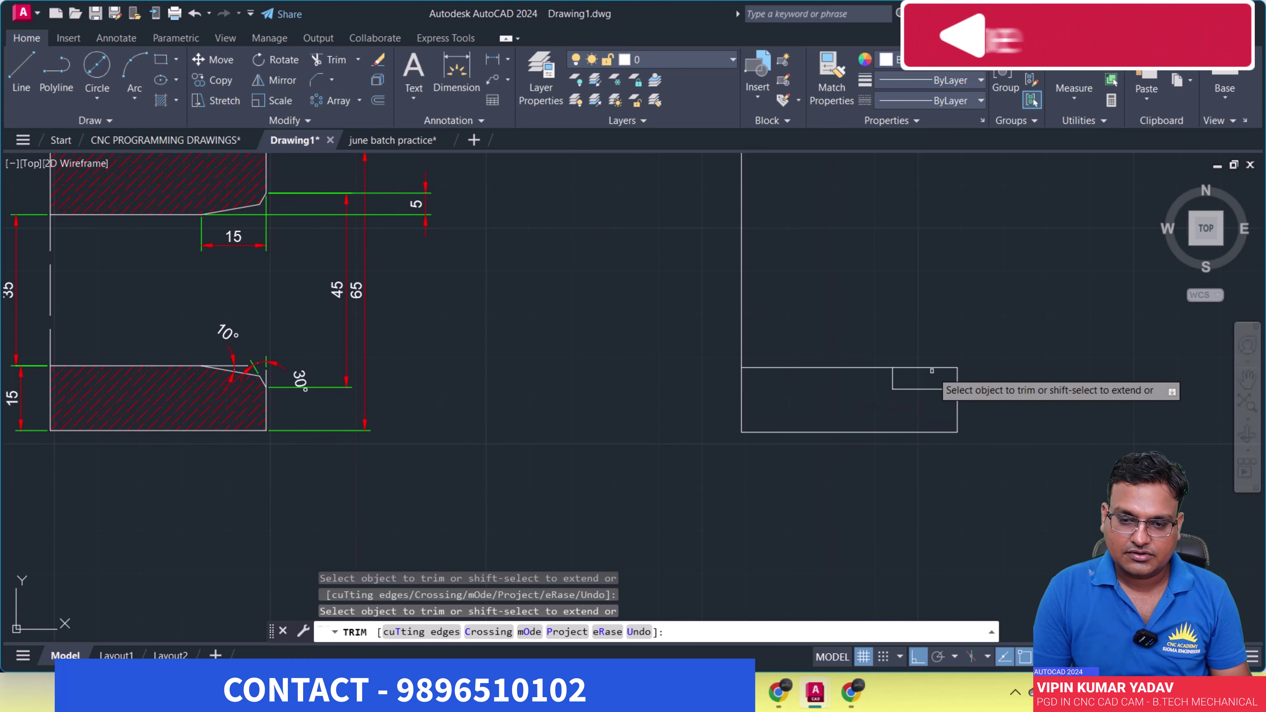
pyautogui.moveTo(932, 371); pyautogui.dragTo(955, 376)
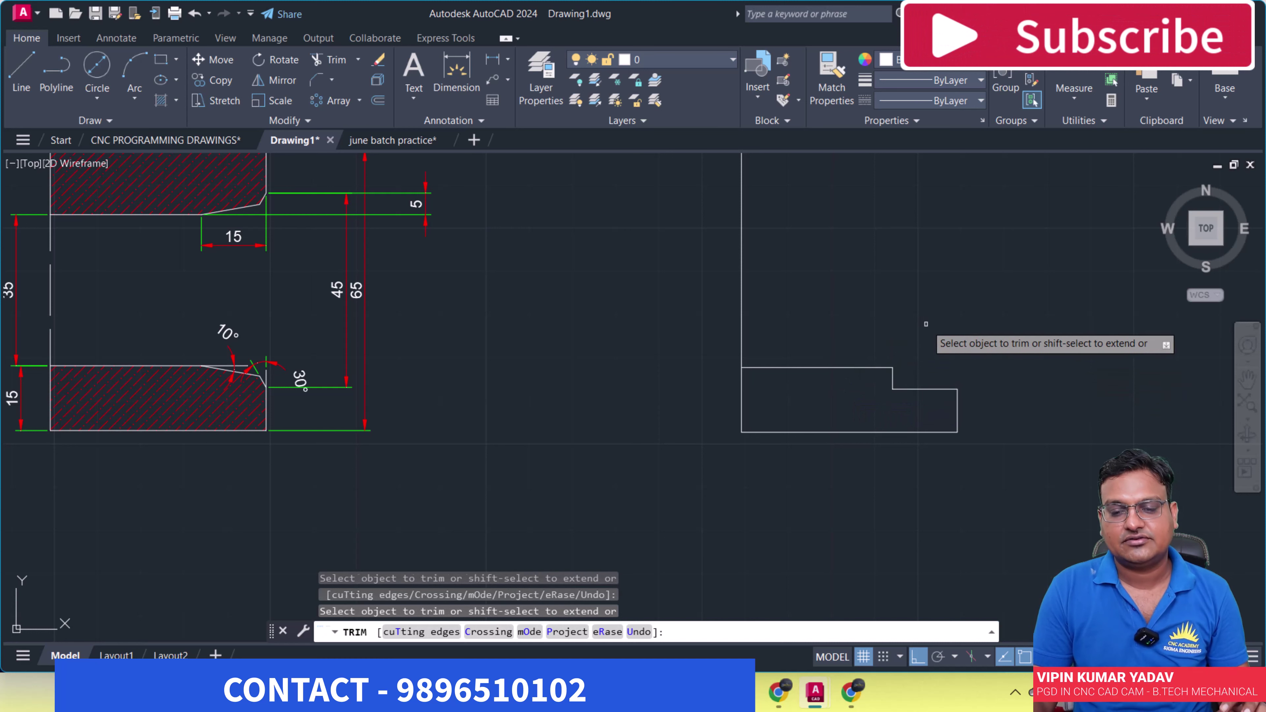
pyautogui.press('Escape')
pyautogui.scroll(-2, 972, 411)
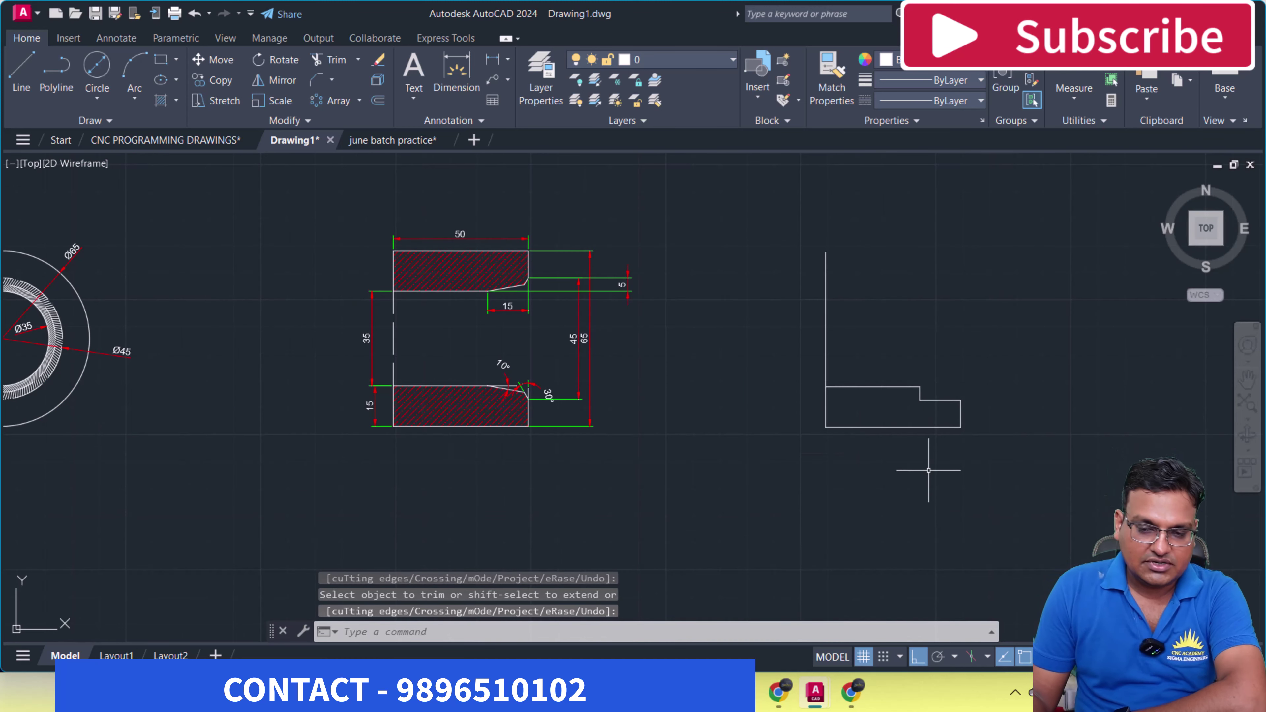
pyautogui.moveTo(928, 470); pyautogui.dragTo(788, 478, button='middle')
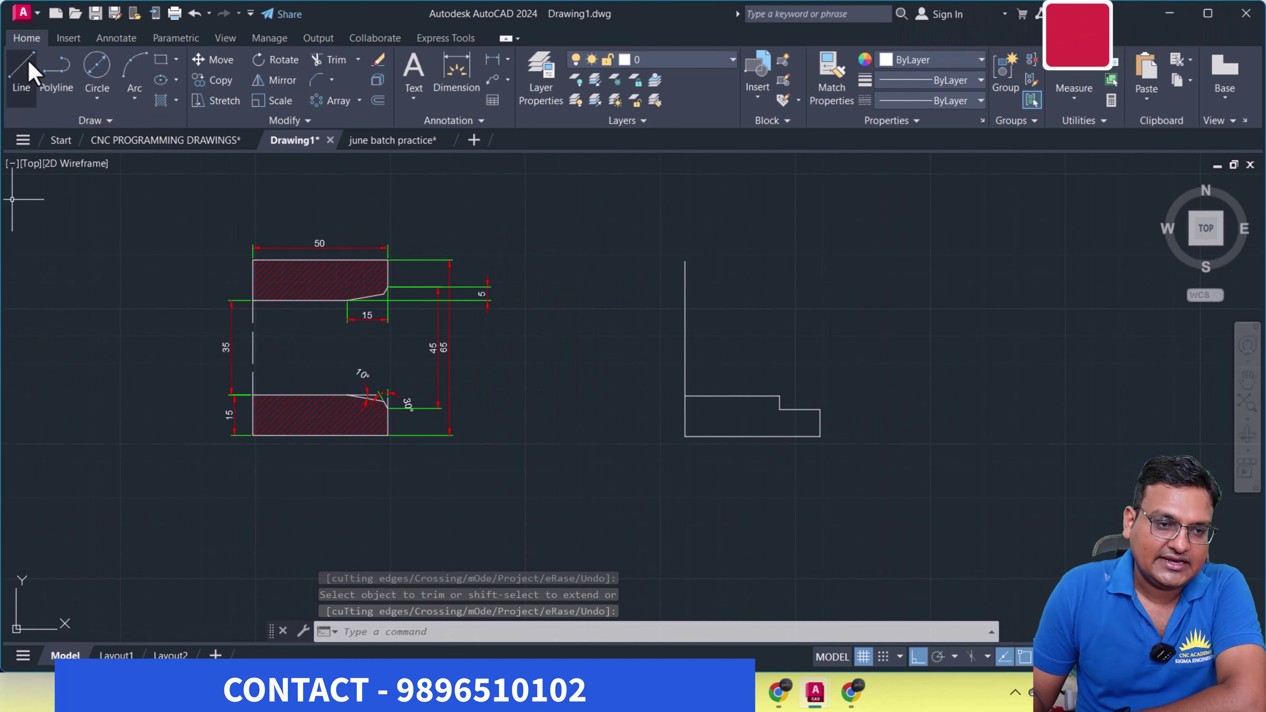
pyautogui.click(21, 70)
pyautogui.scroll(2, 820, 408)
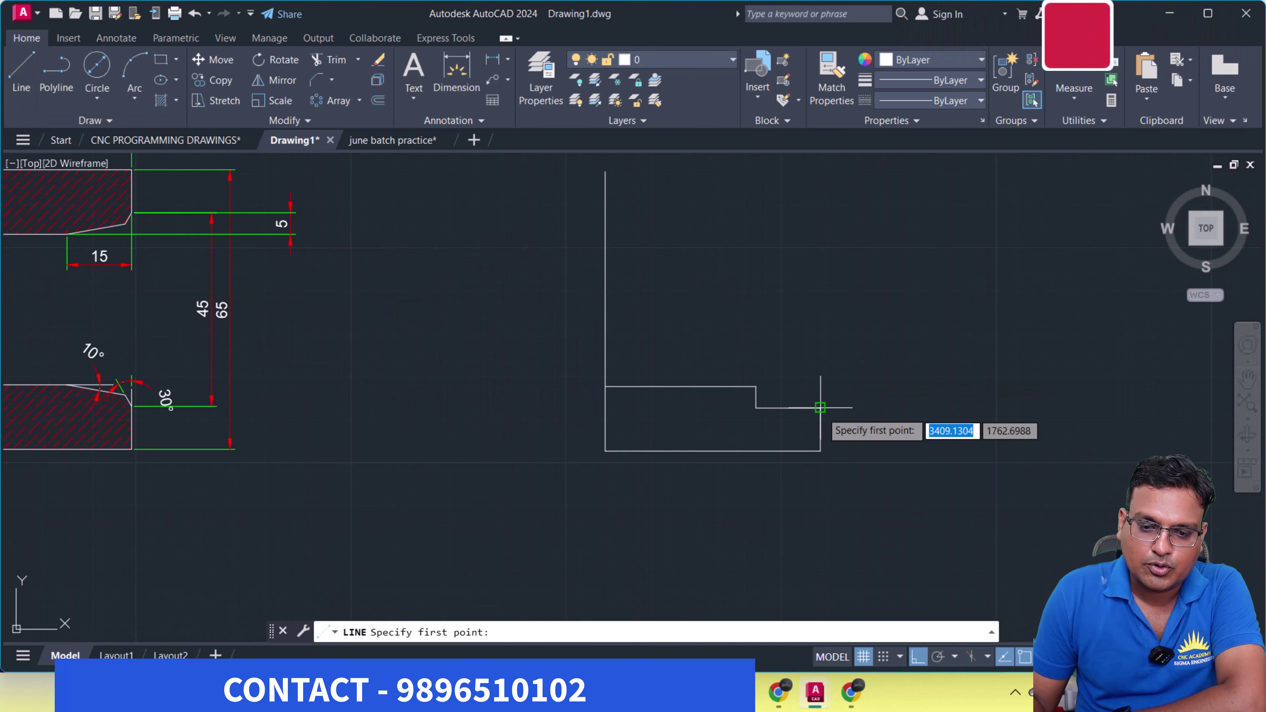
# Draw a vertical line up from the lower step corner and a horizontal line right from the inner corner
pyautogui.click(820, 407)
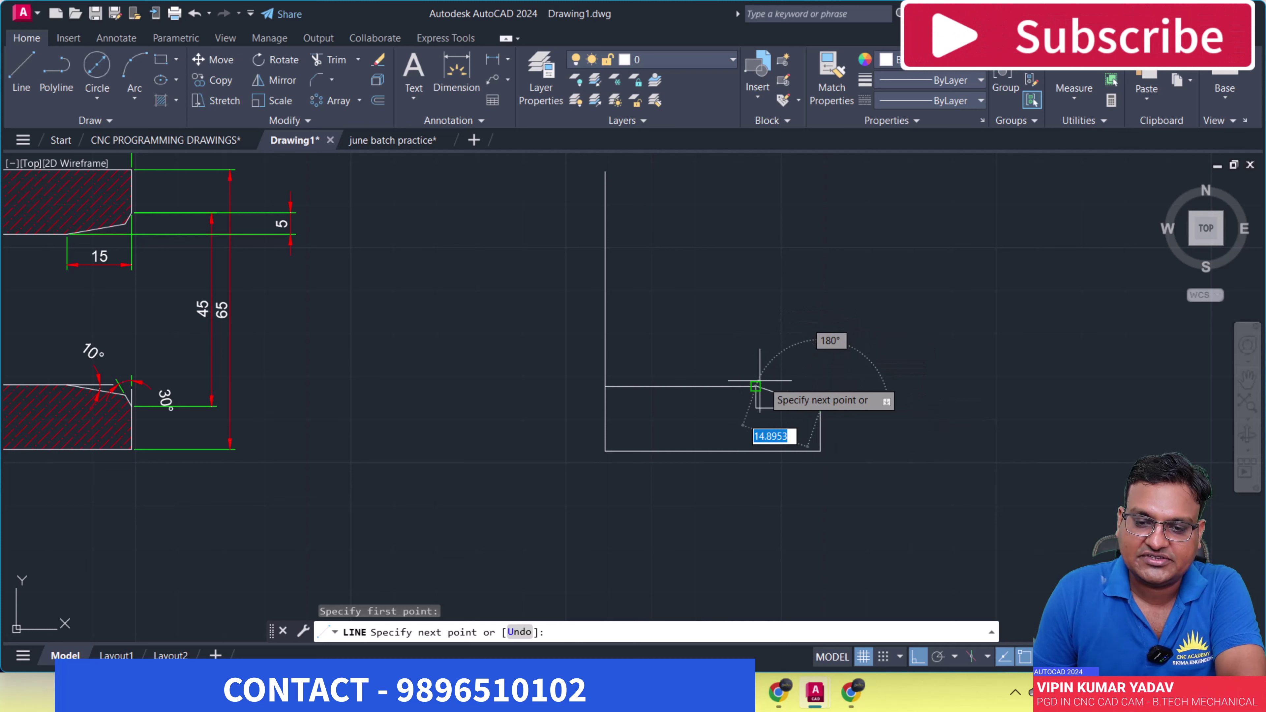
pyautogui.click(820, 342)
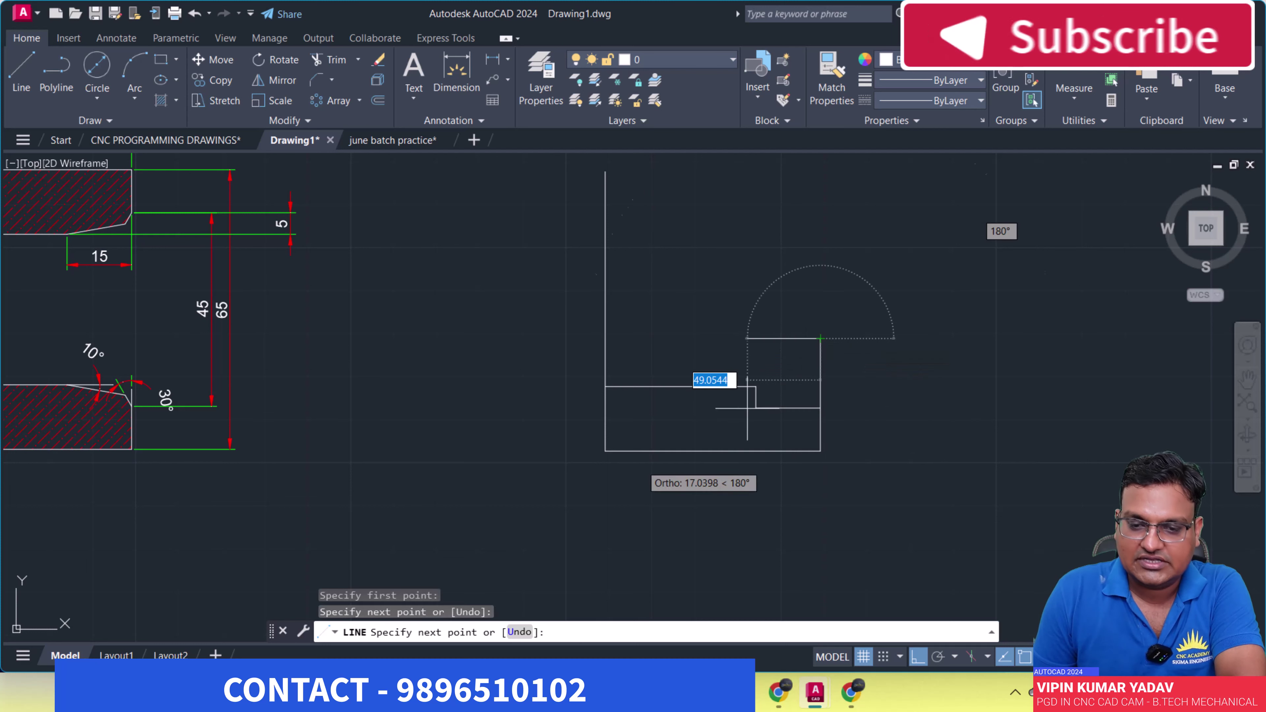
pyautogui.press('Return')
pyautogui.press('Return')
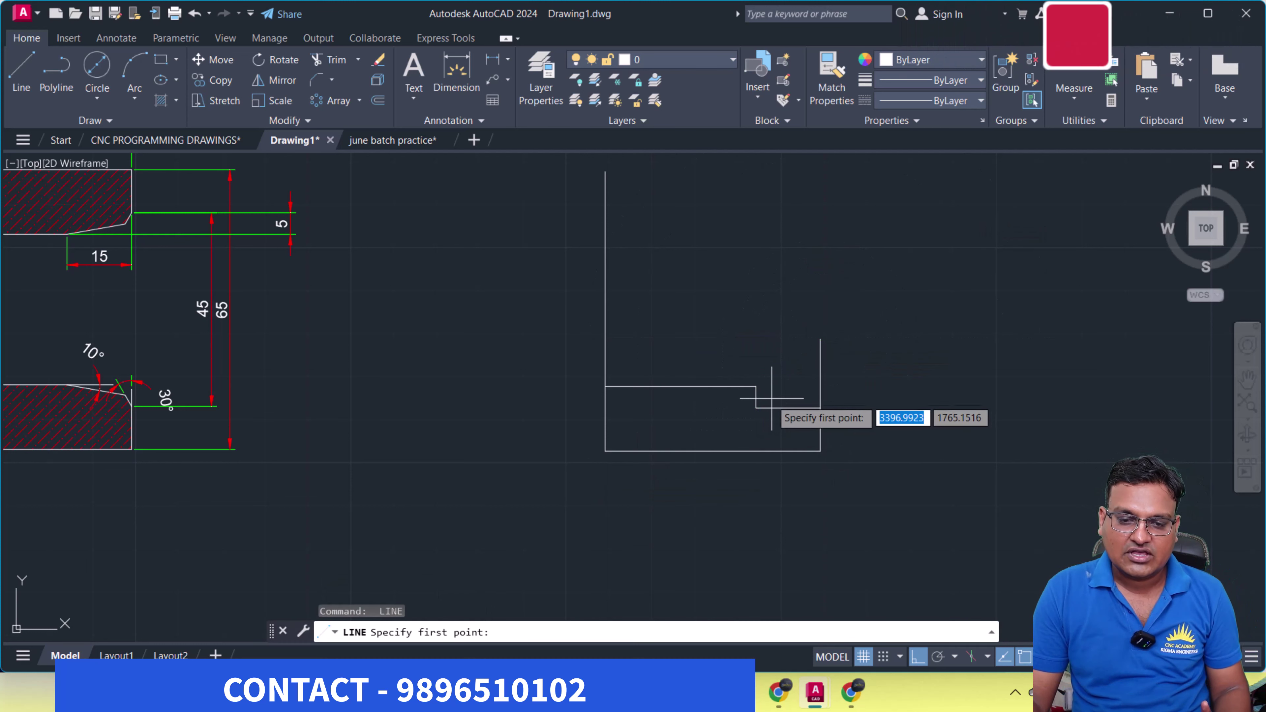
pyautogui.click(755, 386)
pyautogui.click(820, 386)
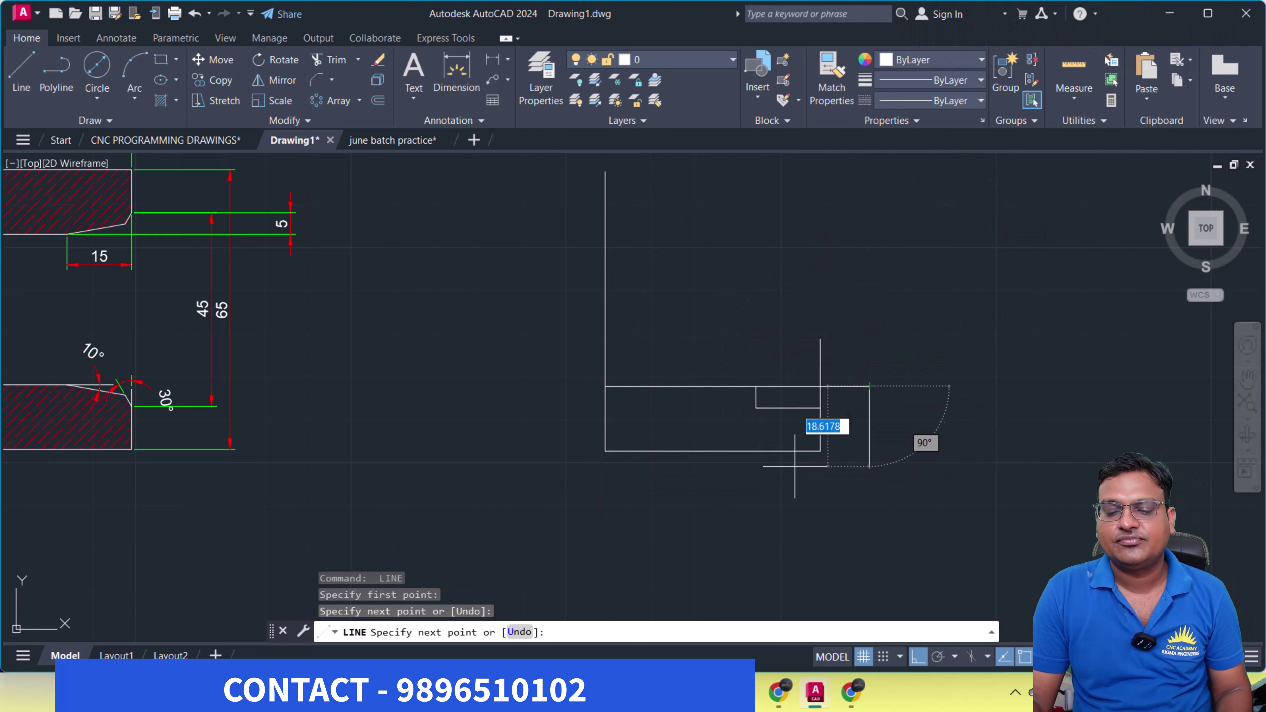
pyautogui.press('Return')
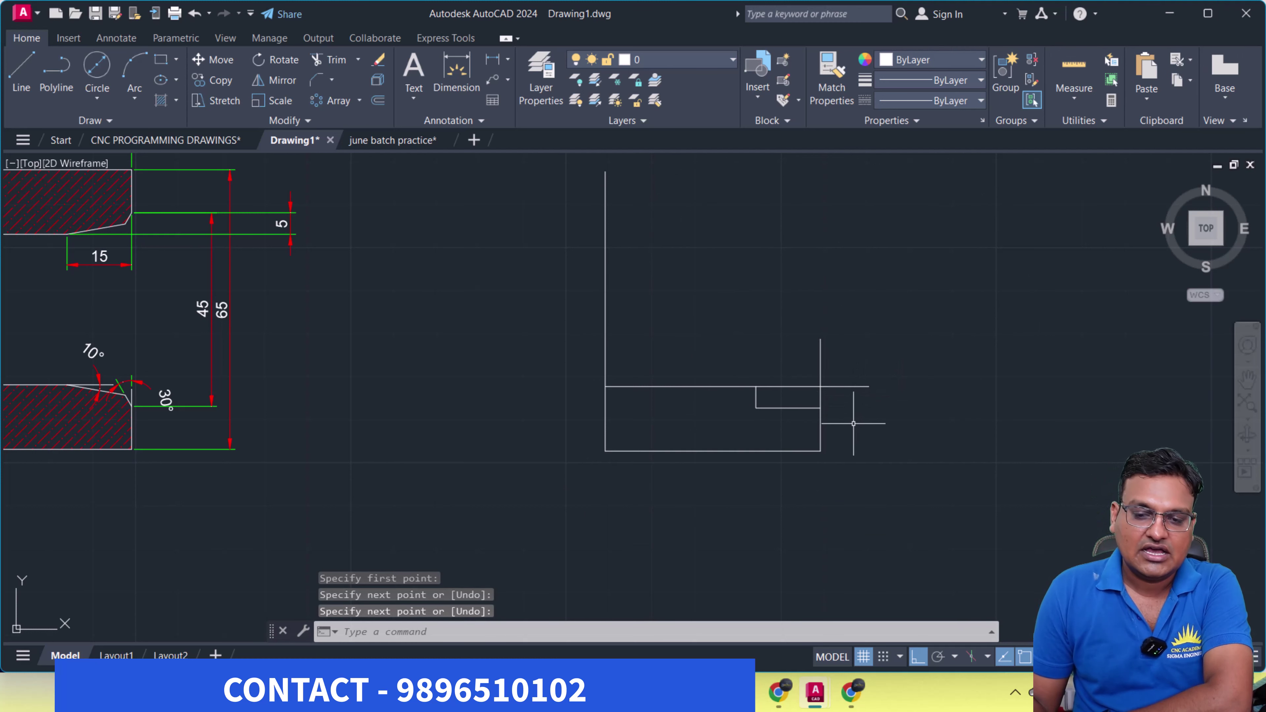
pyautogui.press('Return')
pyautogui.click(821, 362)
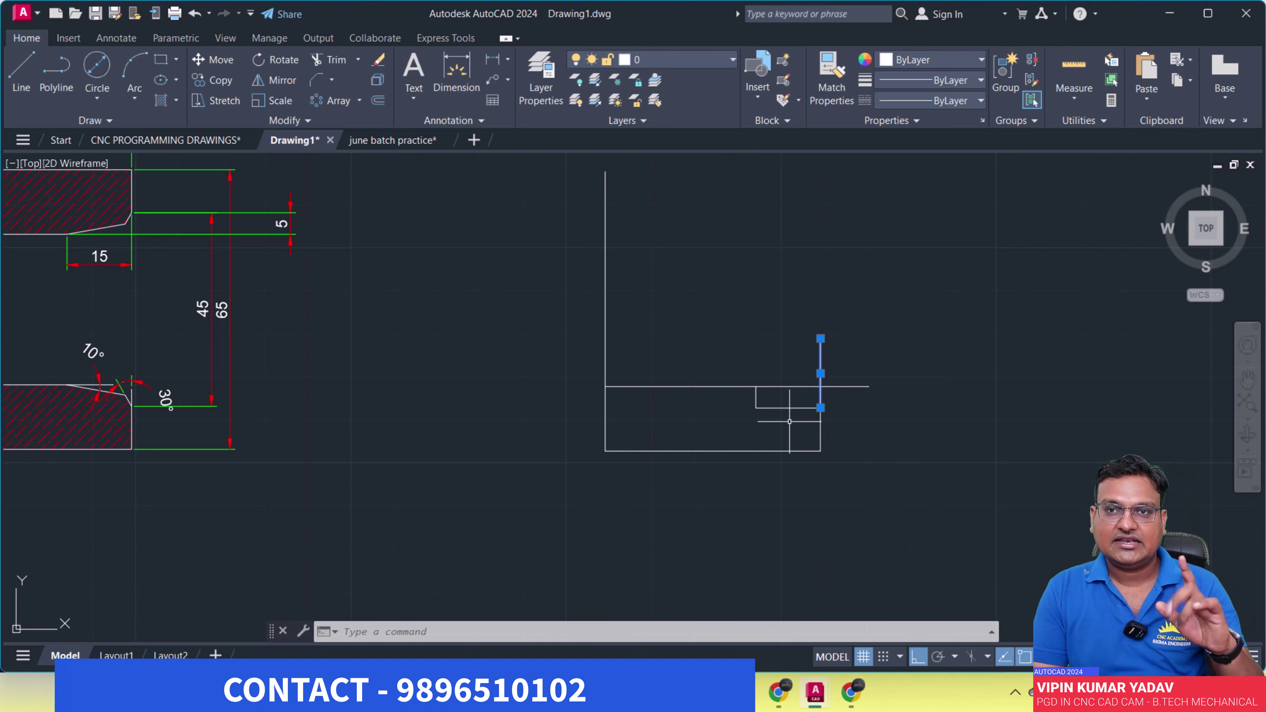
# Rotate the vertical line 30° about its lower endpoint to form the chamfer edge
pyautogui.press('Escape')
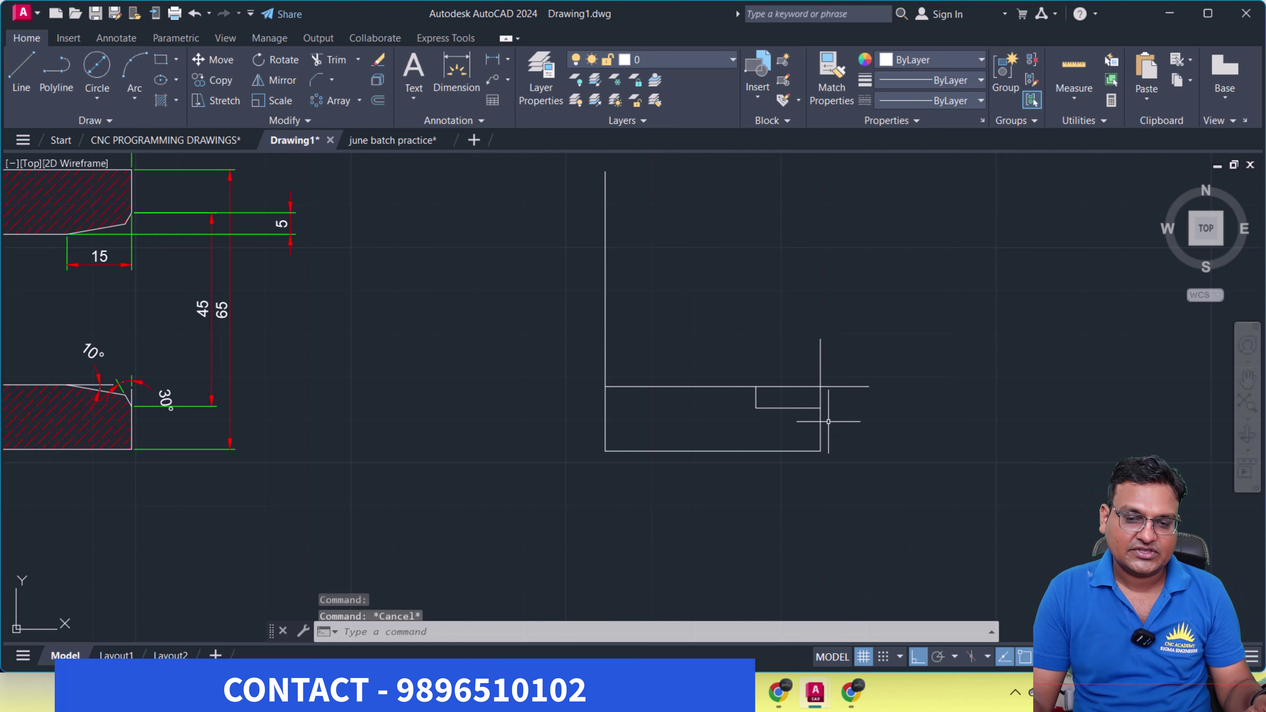
pyautogui.click(820, 367)
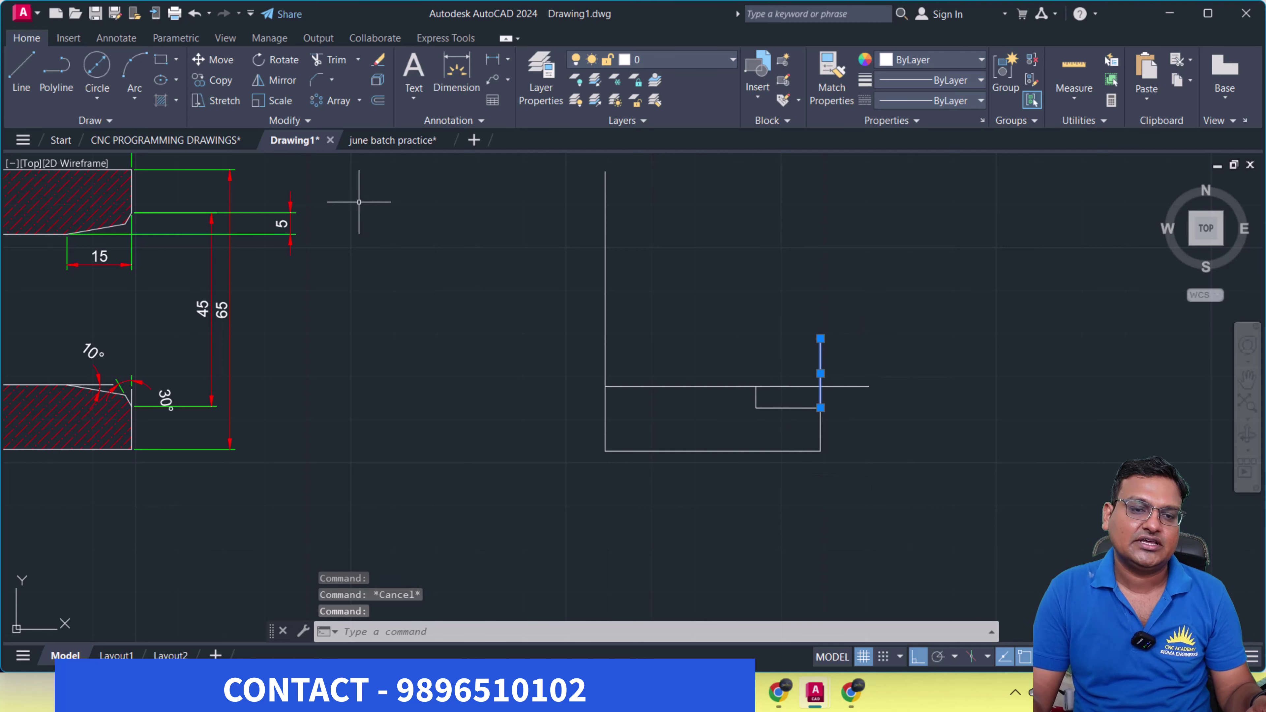
pyautogui.click(283, 60)
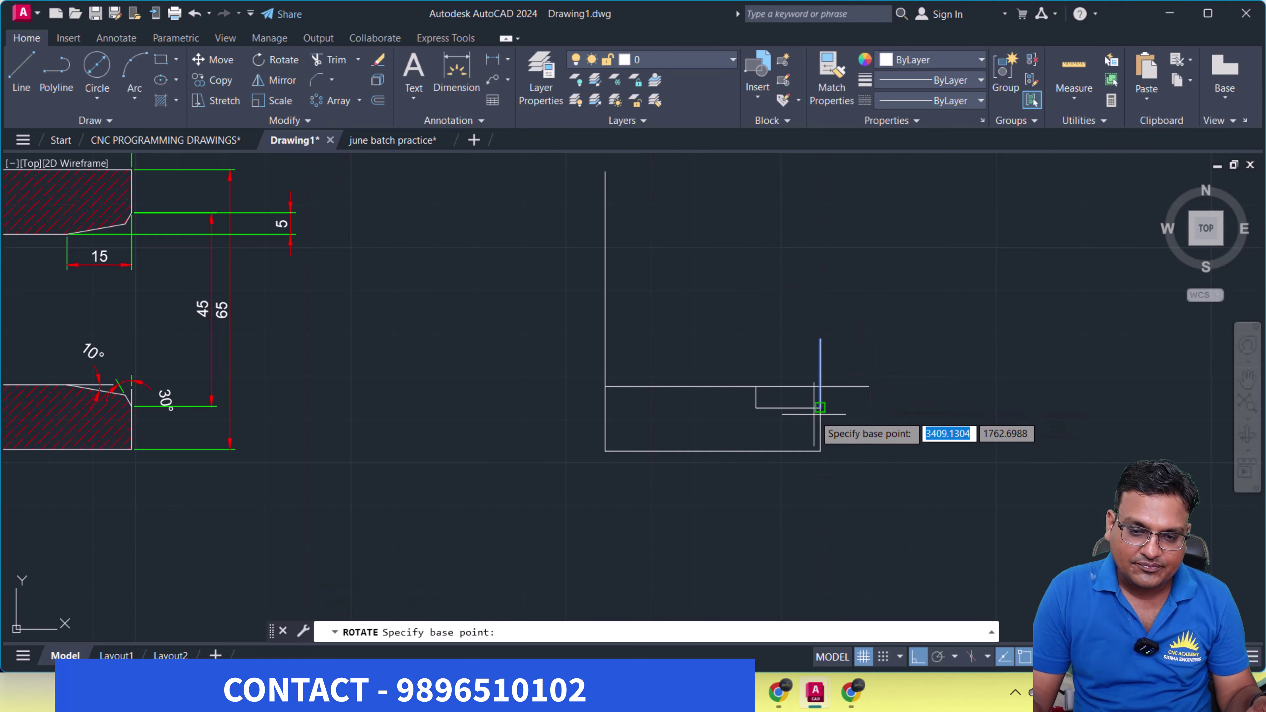
pyautogui.scroll(4, 819, 413)
pyautogui.click(808, 404)
pyautogui.write('30')
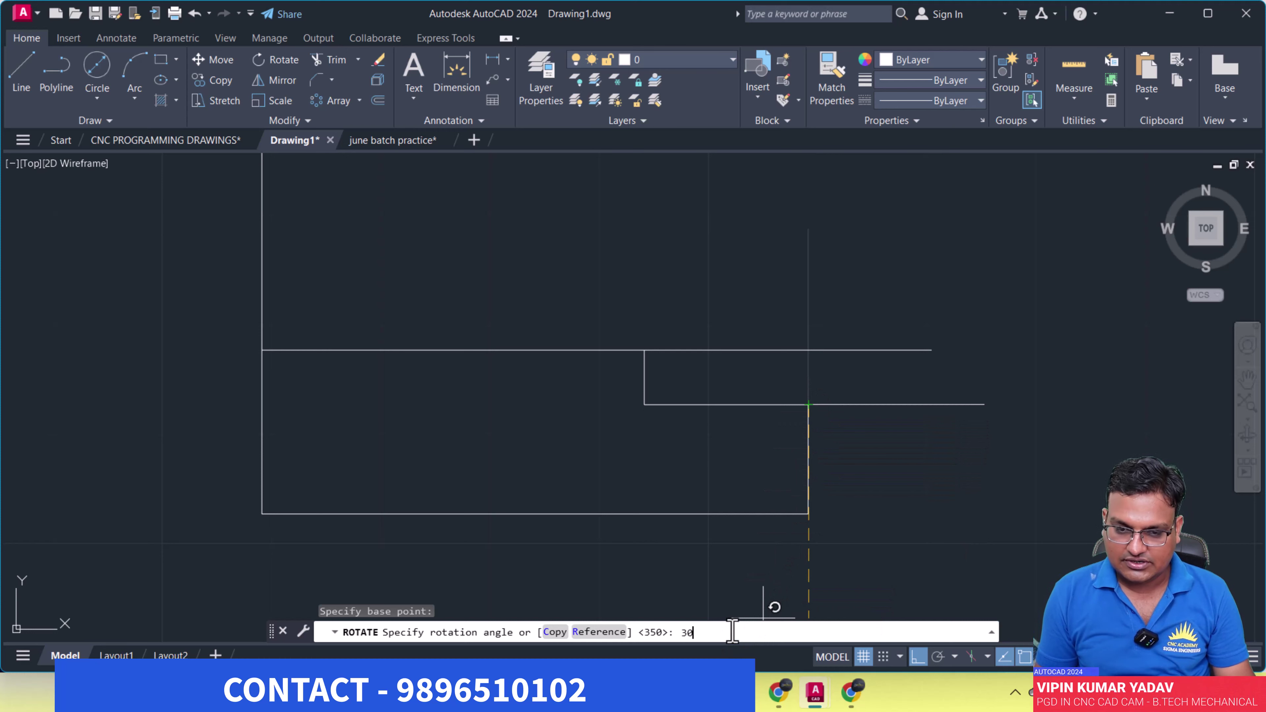
pyautogui.press('Return')
pyautogui.scroll(-2, 796, 441)
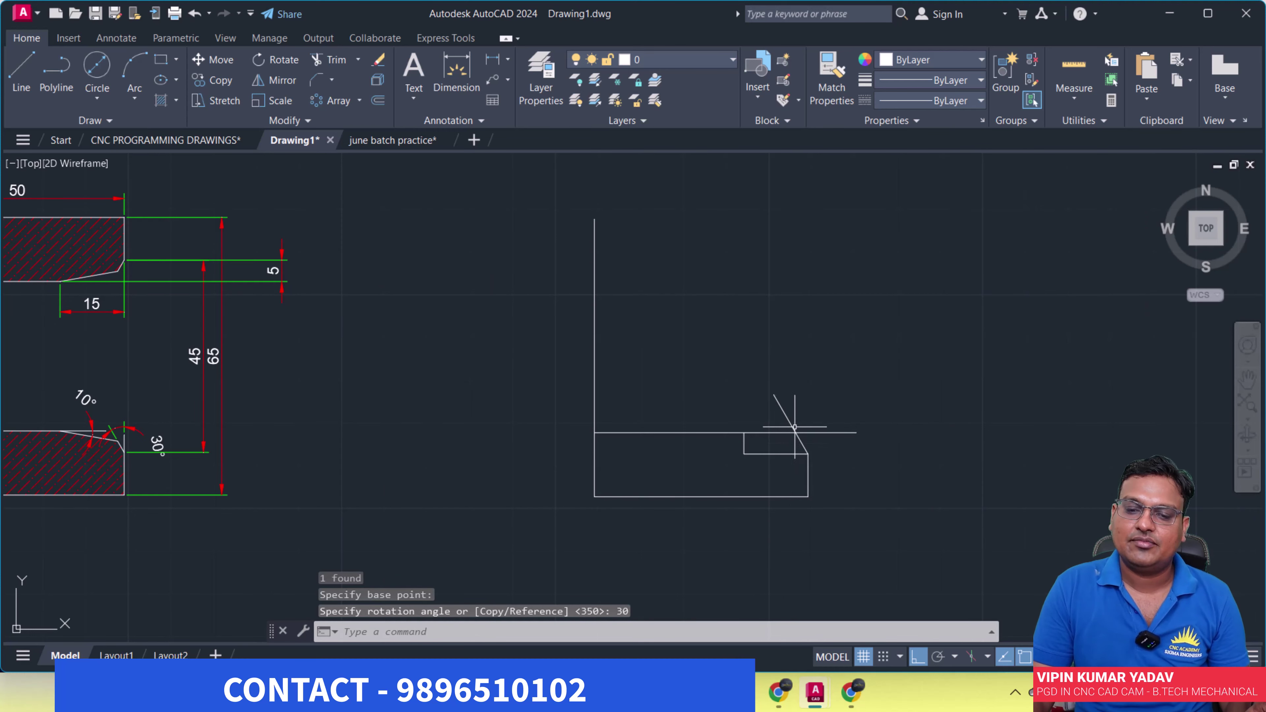
pyautogui.moveTo(801, 429); pyautogui.dragTo(847, 470, button='middle')
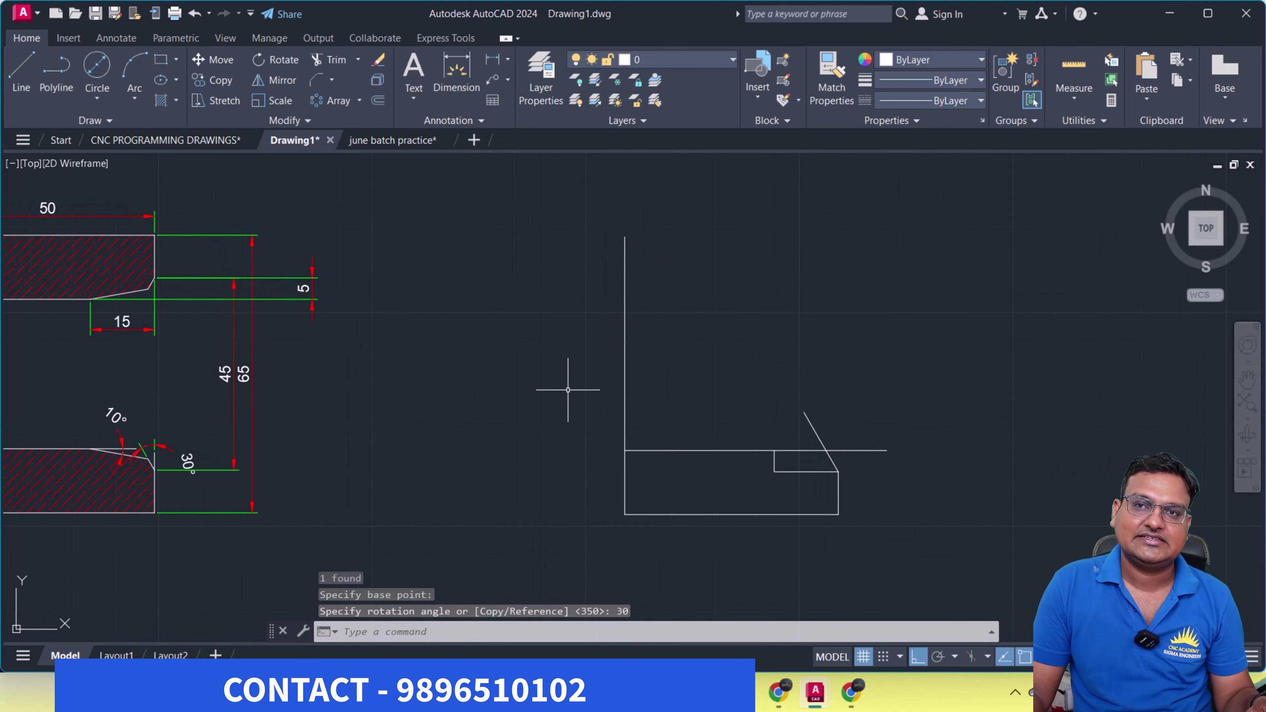
pyautogui.moveTo(771, 466); pyautogui.dragTo(810, 446, button='middle')
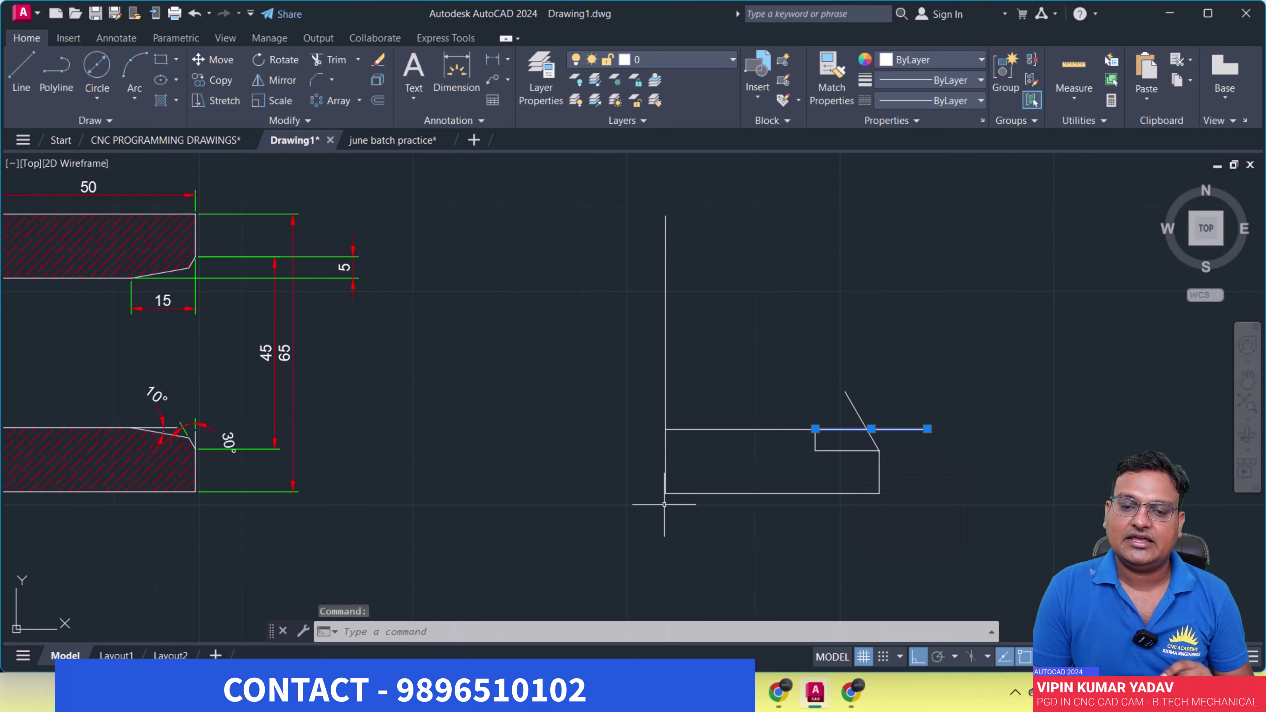
# Rotate the horizontal step line -10° about its left endpoint
pyautogui.click(282, 60)
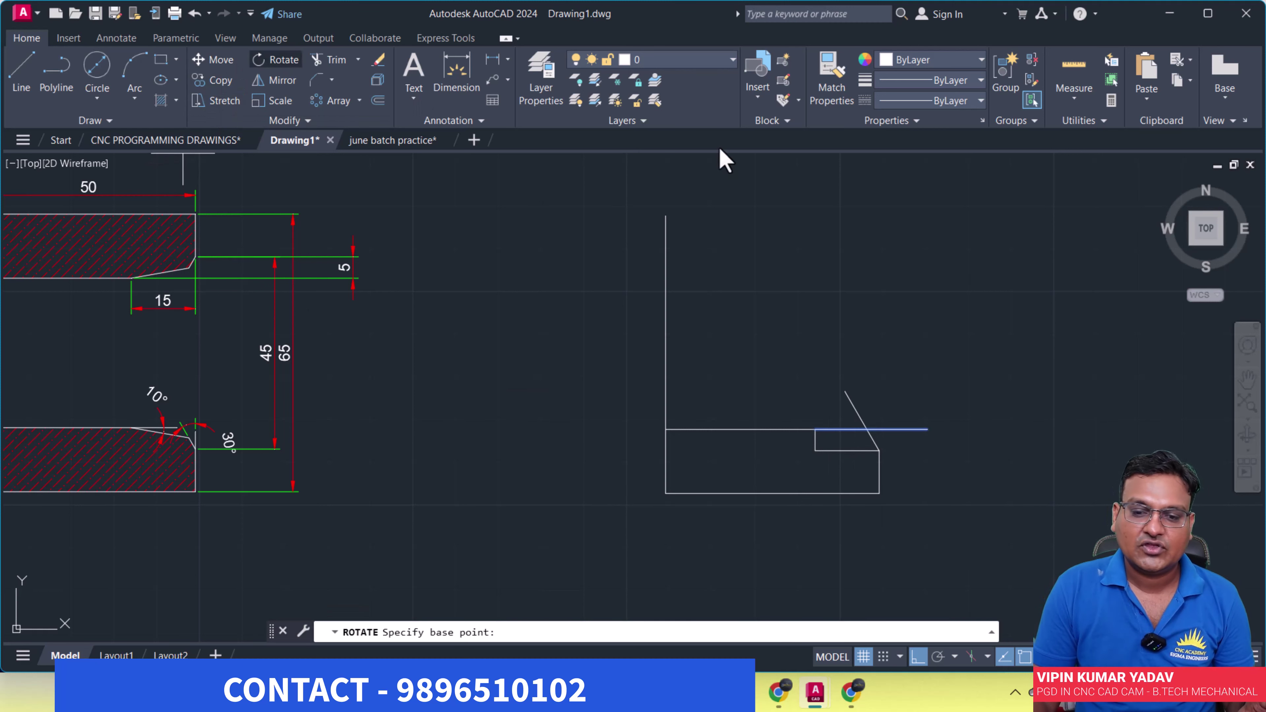
pyautogui.click(815, 428)
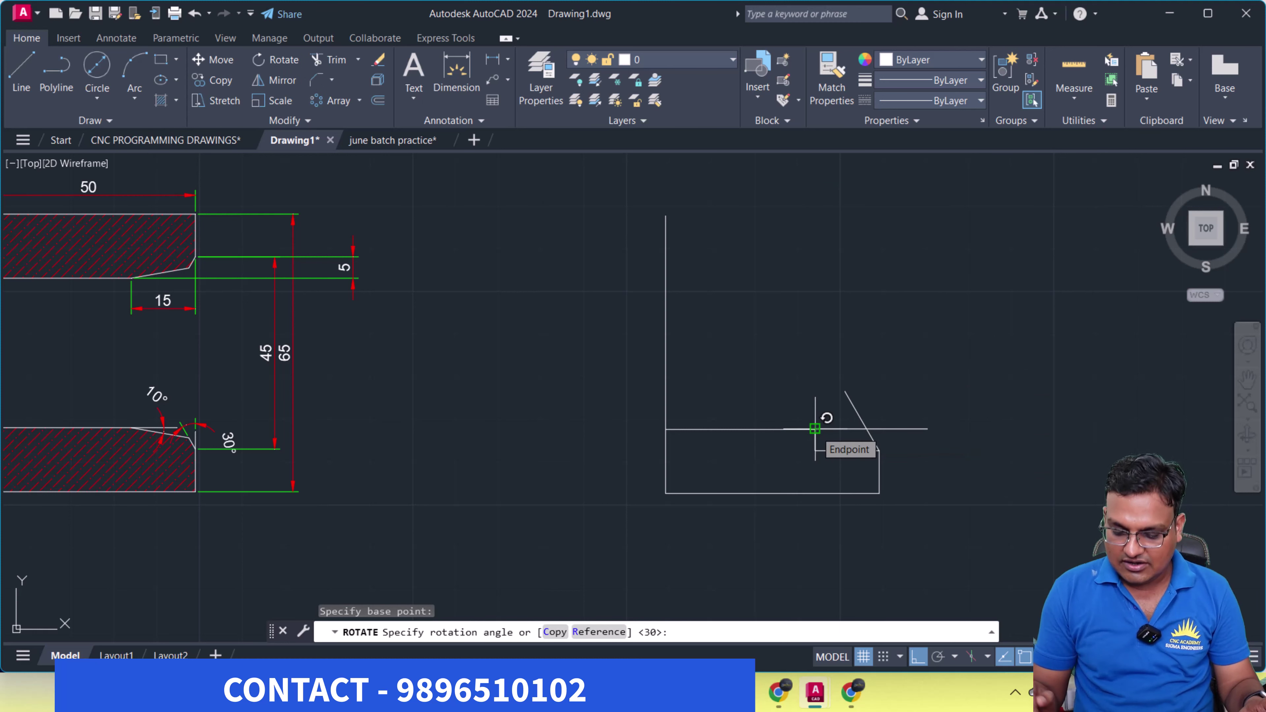
pyautogui.write('-10')
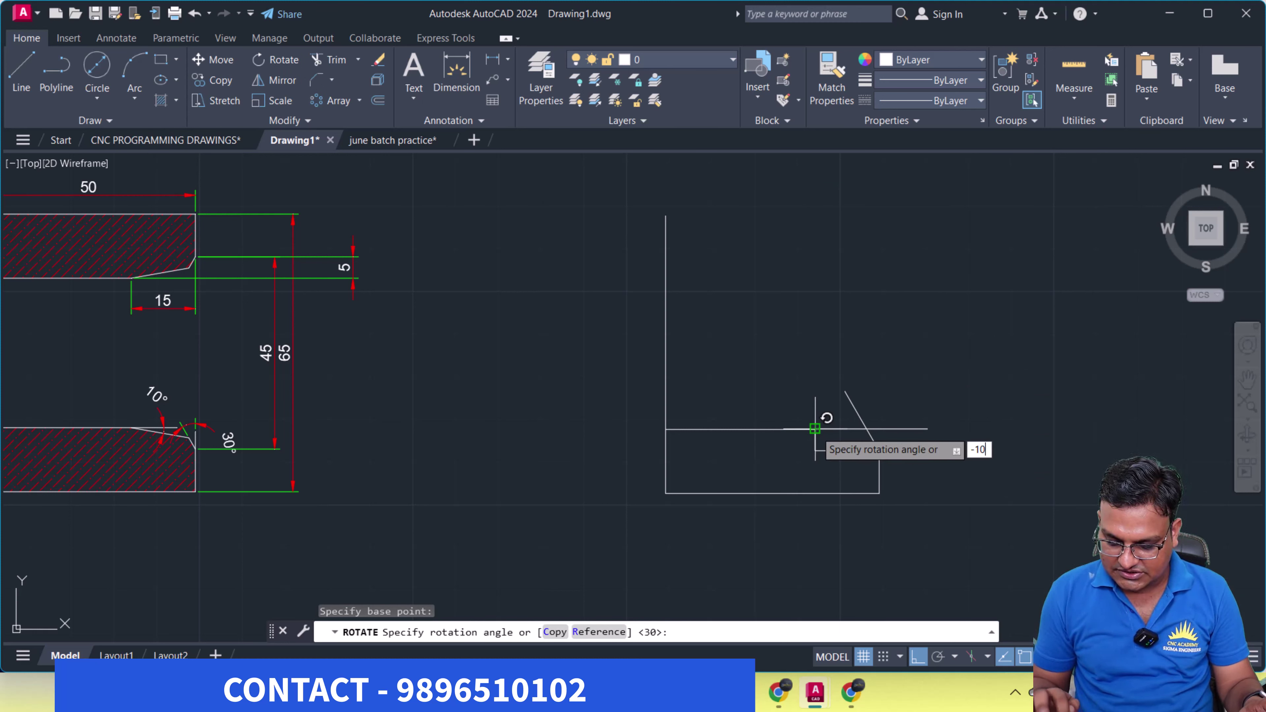
pyautogui.press('Return')
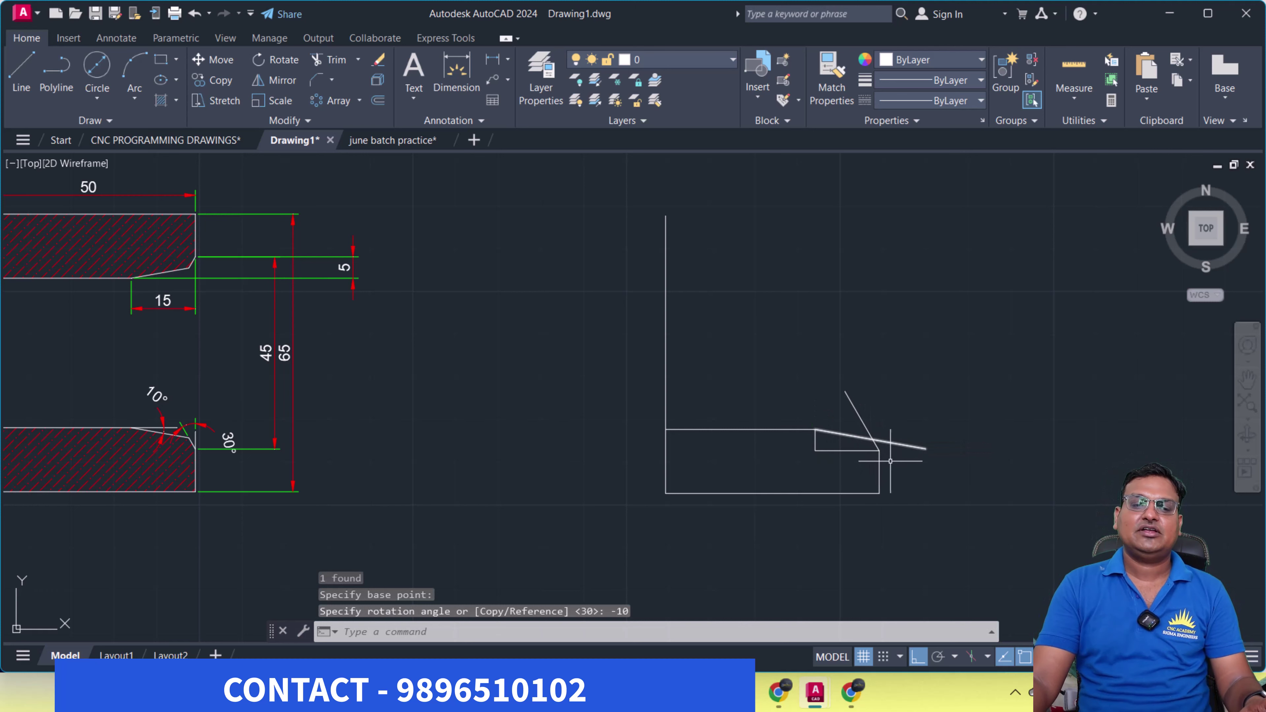
pyautogui.scroll(4, 868, 457)
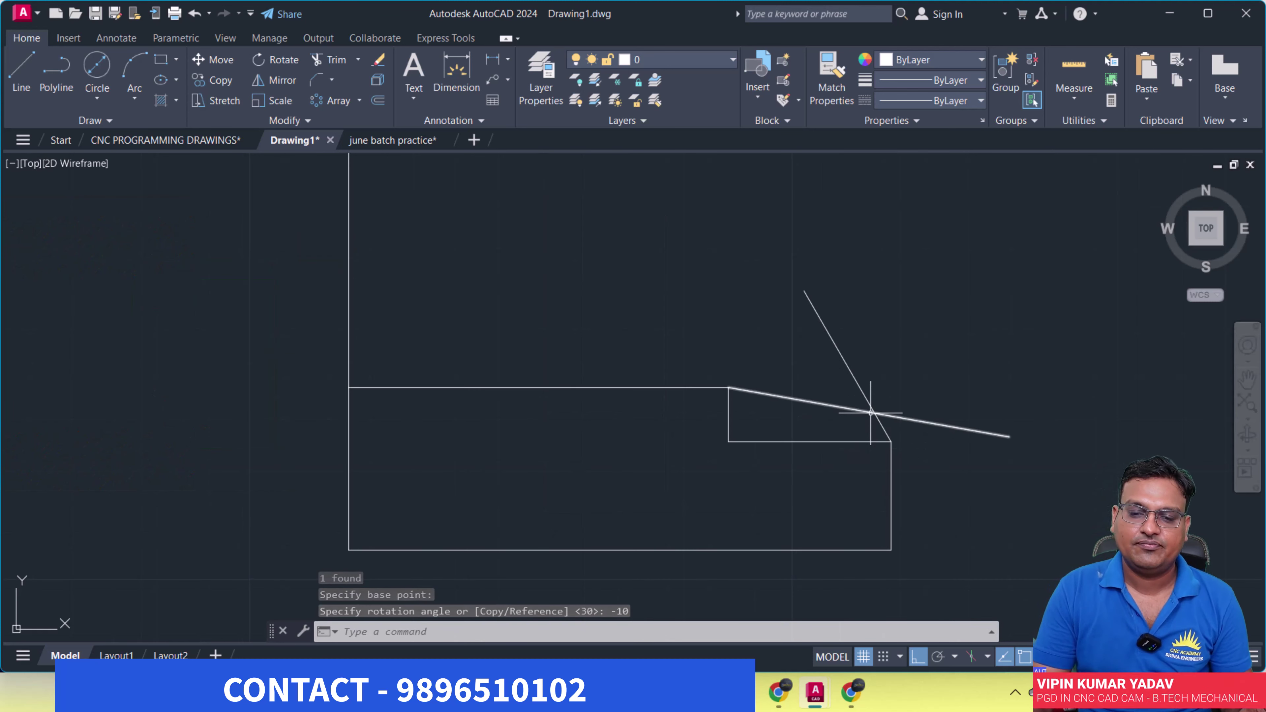
pyautogui.scroll(-2, 868, 439)
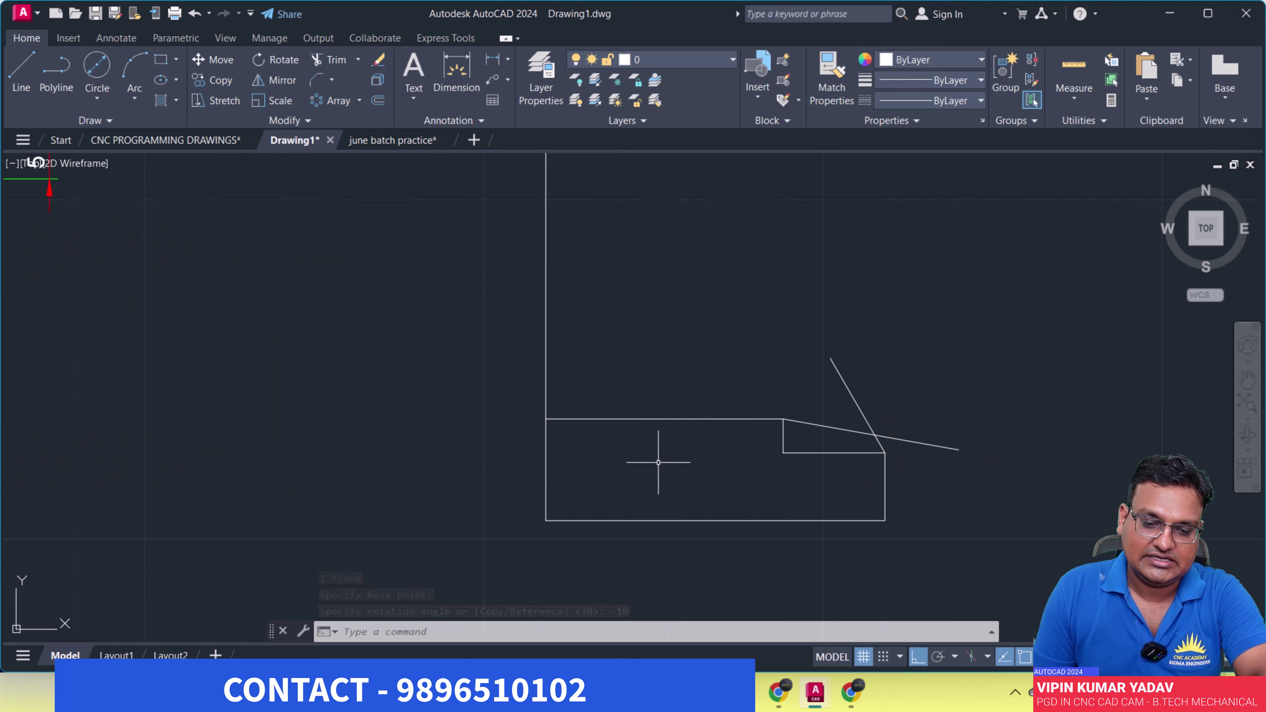
# Trim the chamfer's upper end and the sloped line's overhang beyond the chamfer
pyautogui.write('tr')
pyautogui.press('Return')
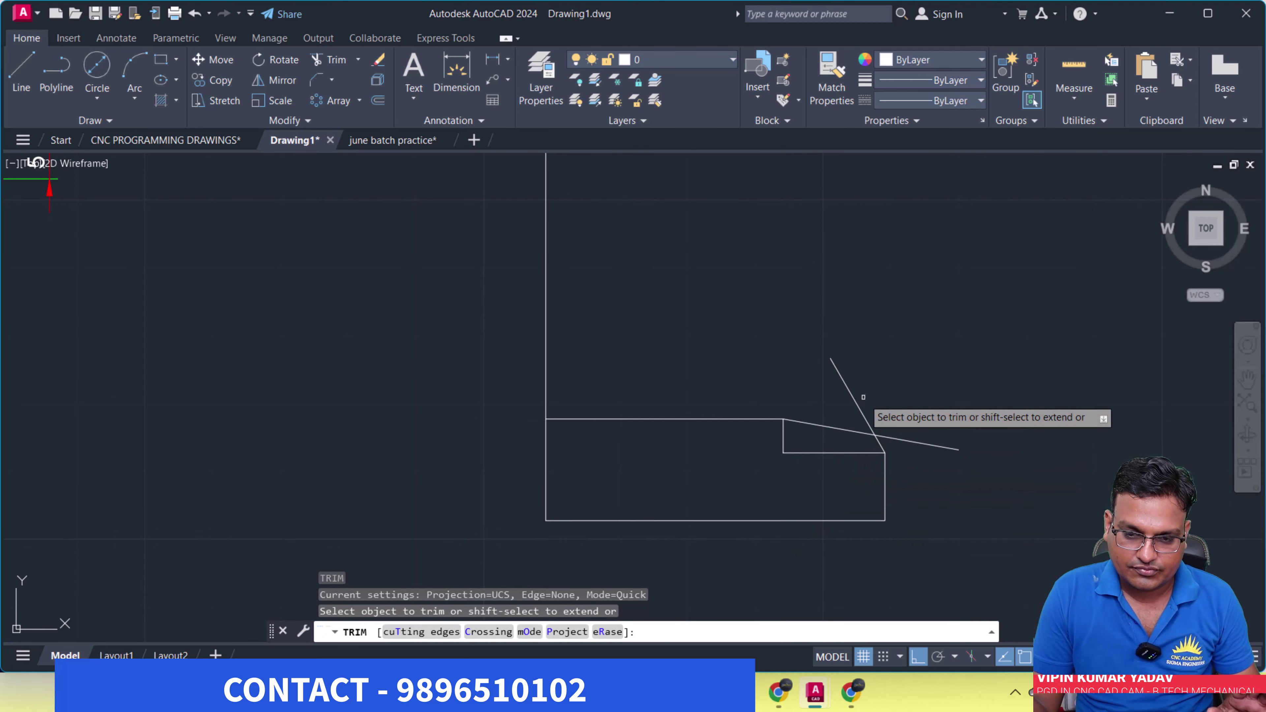
pyautogui.click(857, 400)
pyautogui.click(913, 443)
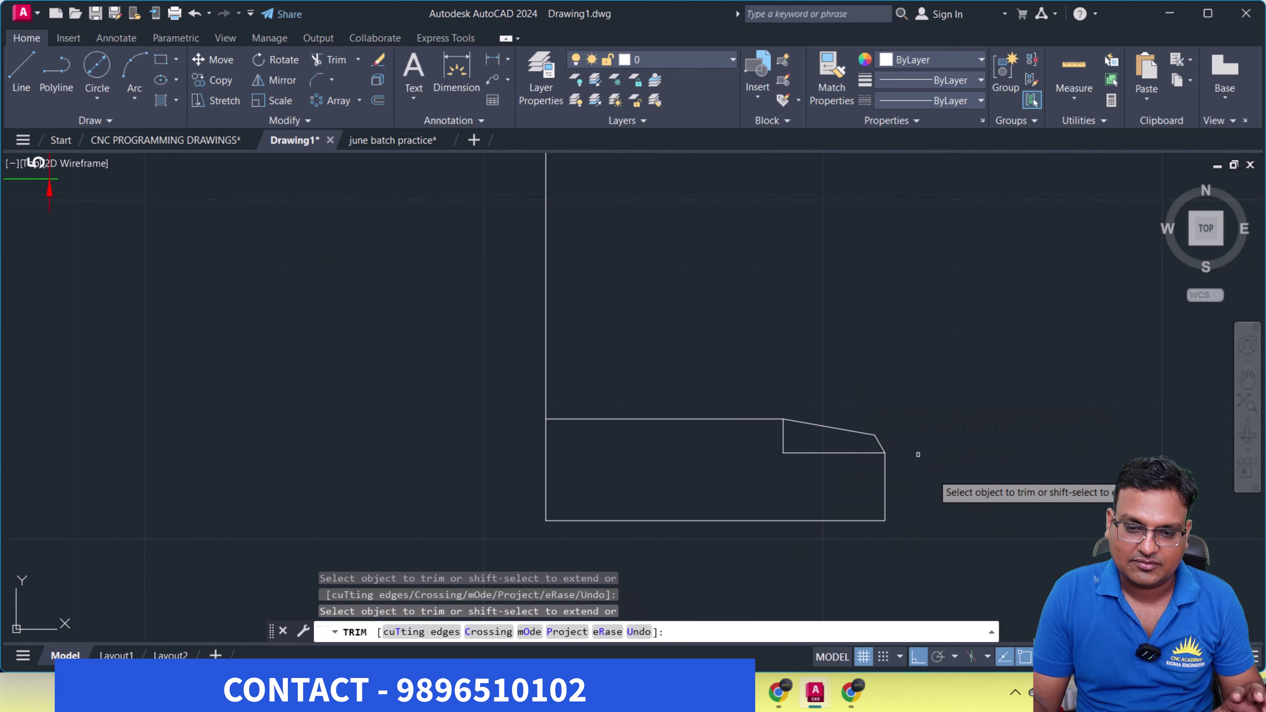
pyautogui.press('Return')
pyautogui.scroll(-2, 968, 469)
pyautogui.scroll(-2, 968, 469)
pyautogui.scroll(1, 777, 424)
pyautogui.scroll(2, 876, 416)
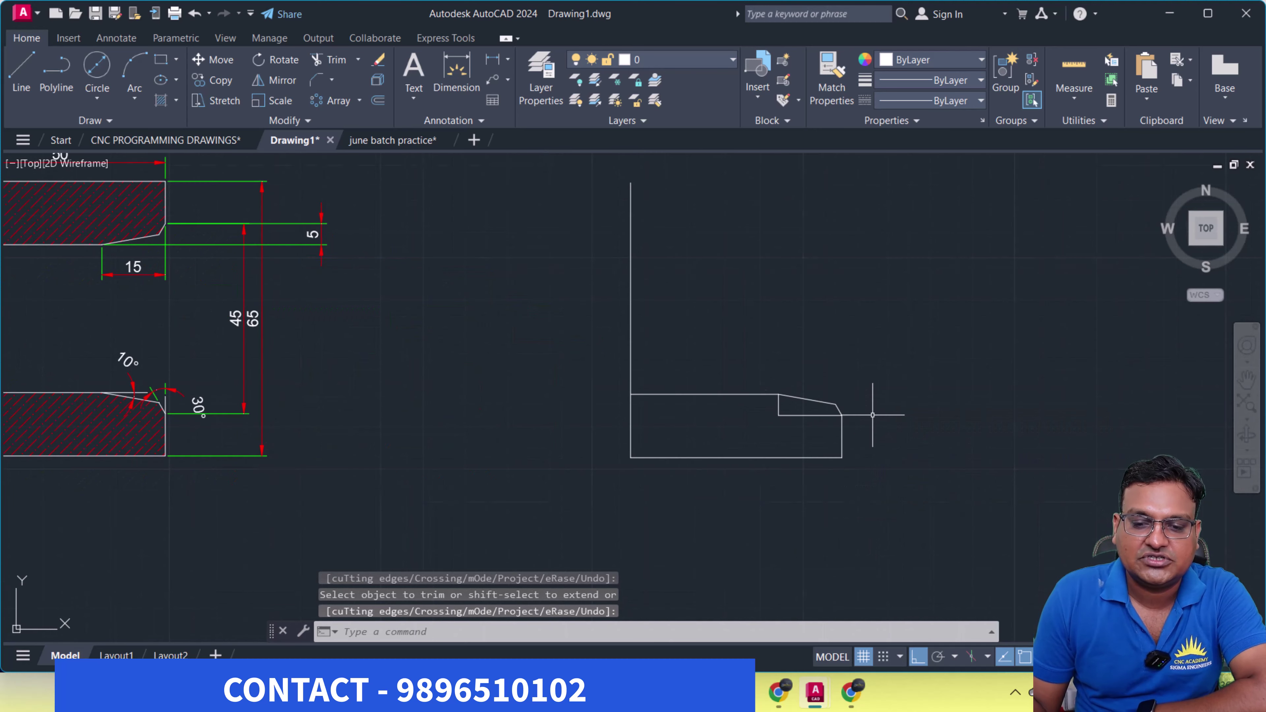
pyautogui.scroll(2, 792, 429)
# Window-select and erase the two leftover step lines
pyautogui.click(792, 429)
pyautogui.click(694, 391)
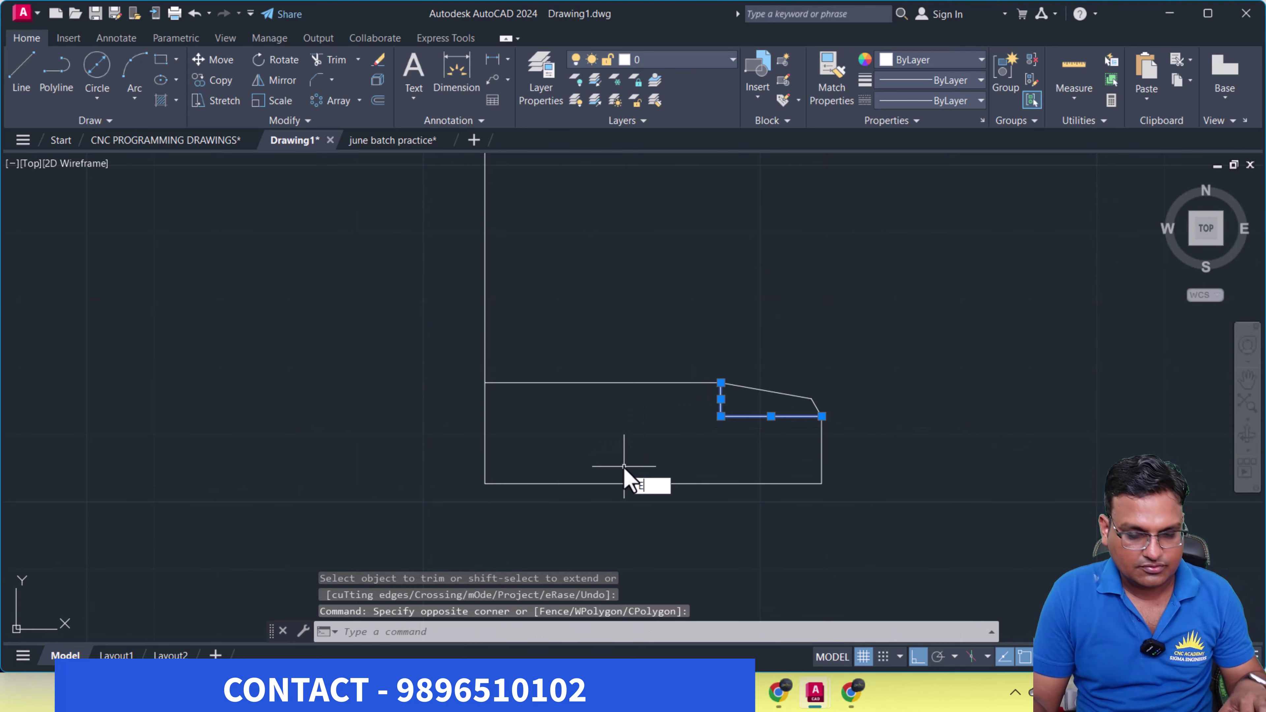
pyautogui.press('Return')
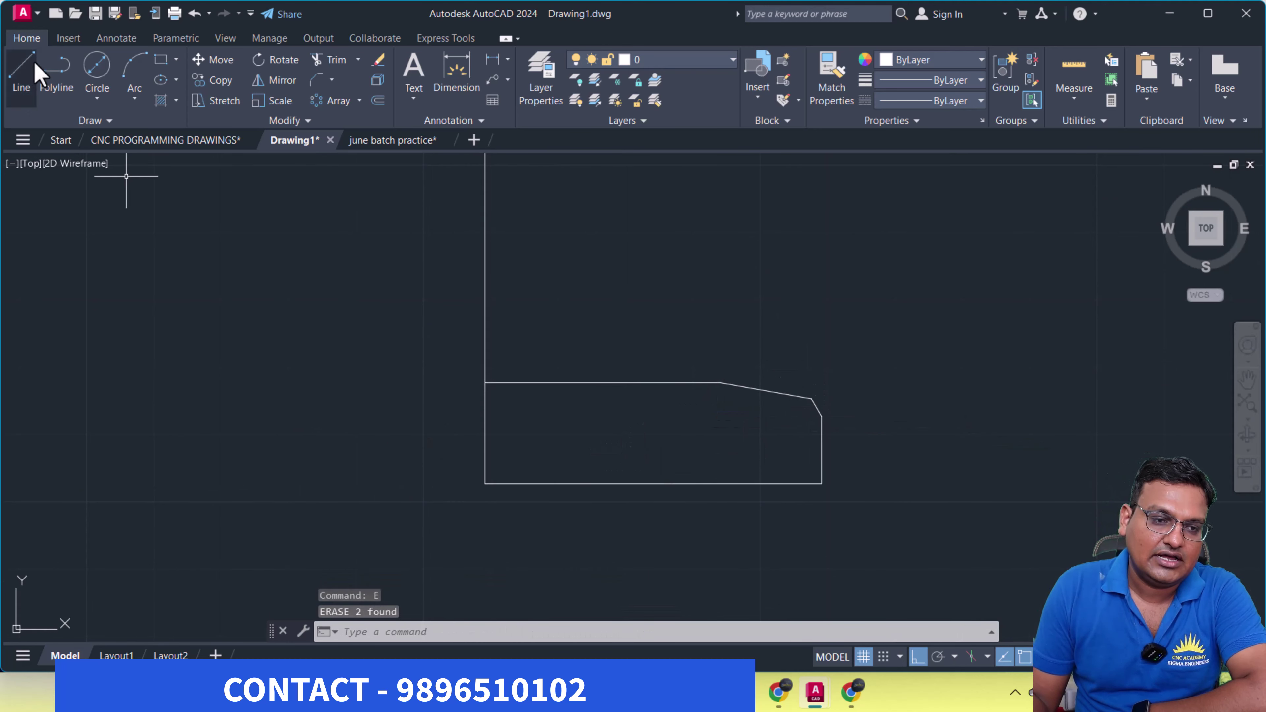
pyautogui.click(20, 72)
pyautogui.scroll(2, 728, 404)
# Draw a line at the chamfer's lower end and a 13-long line from the horizontal line's end
pyautogui.scroll(2, 742, 394)
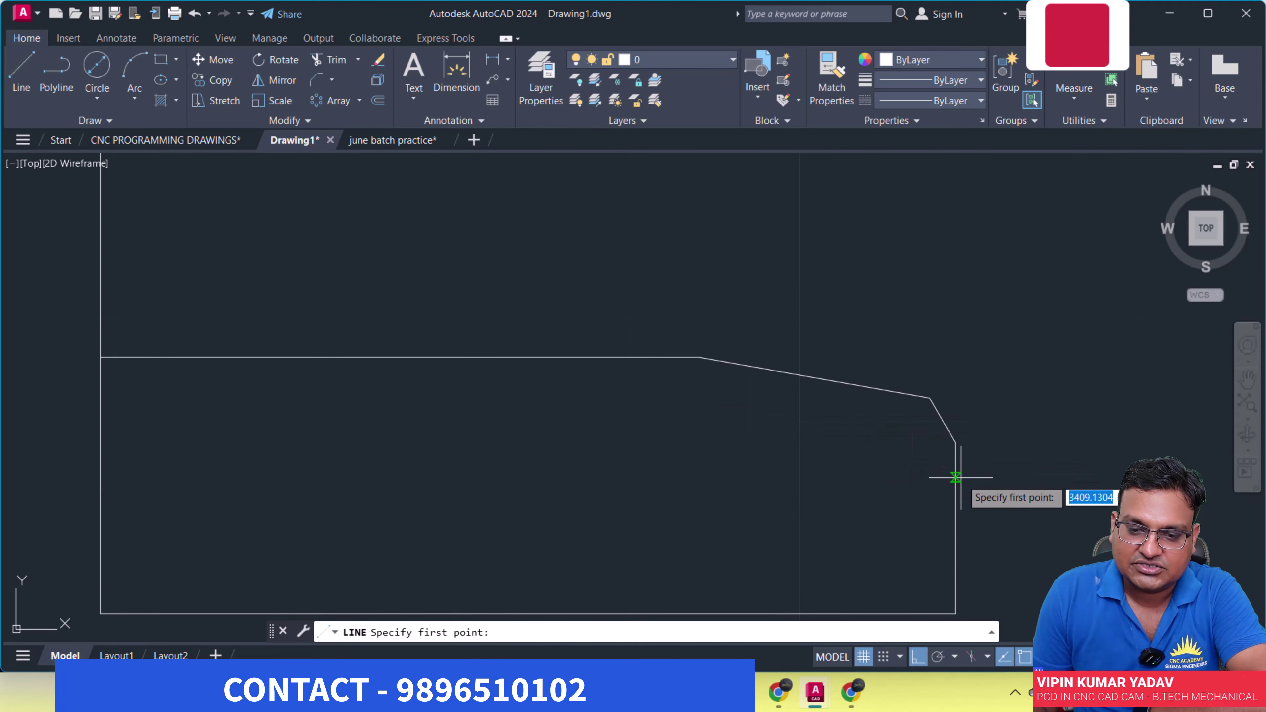
pyautogui.click(955, 443)
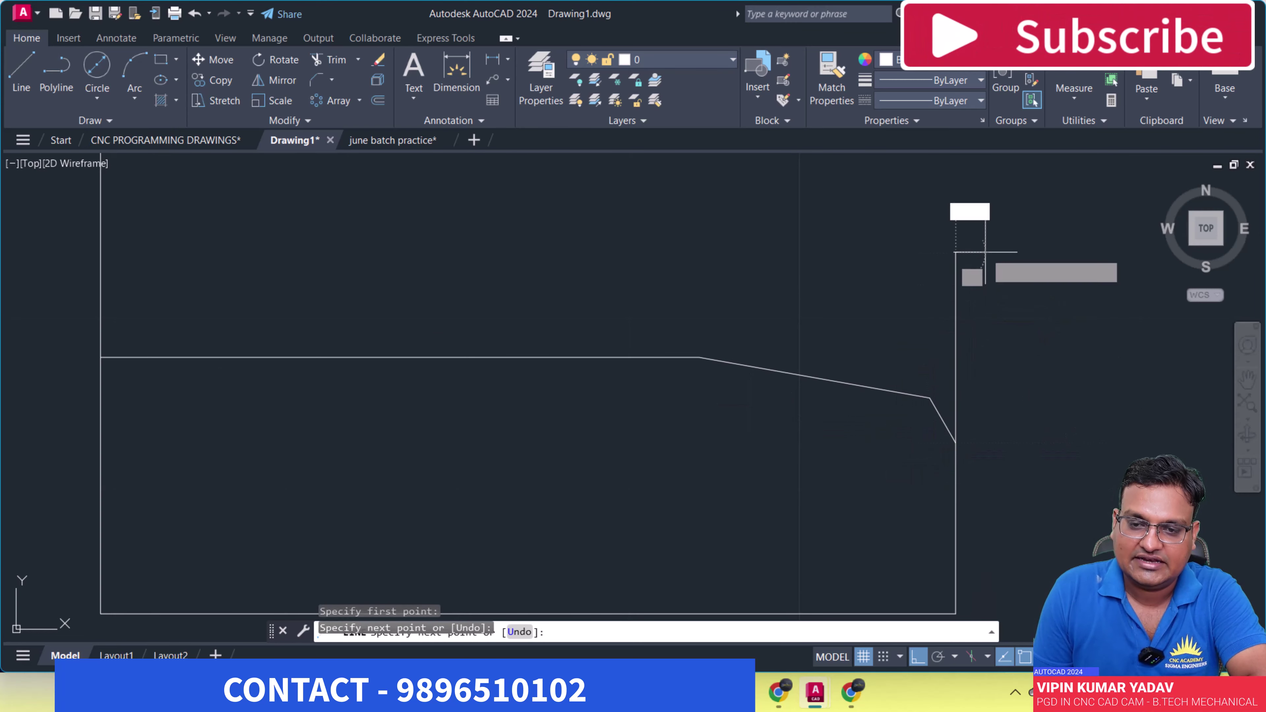
pyautogui.press('Return')
pyautogui.press('Return')
pyautogui.click(700, 357)
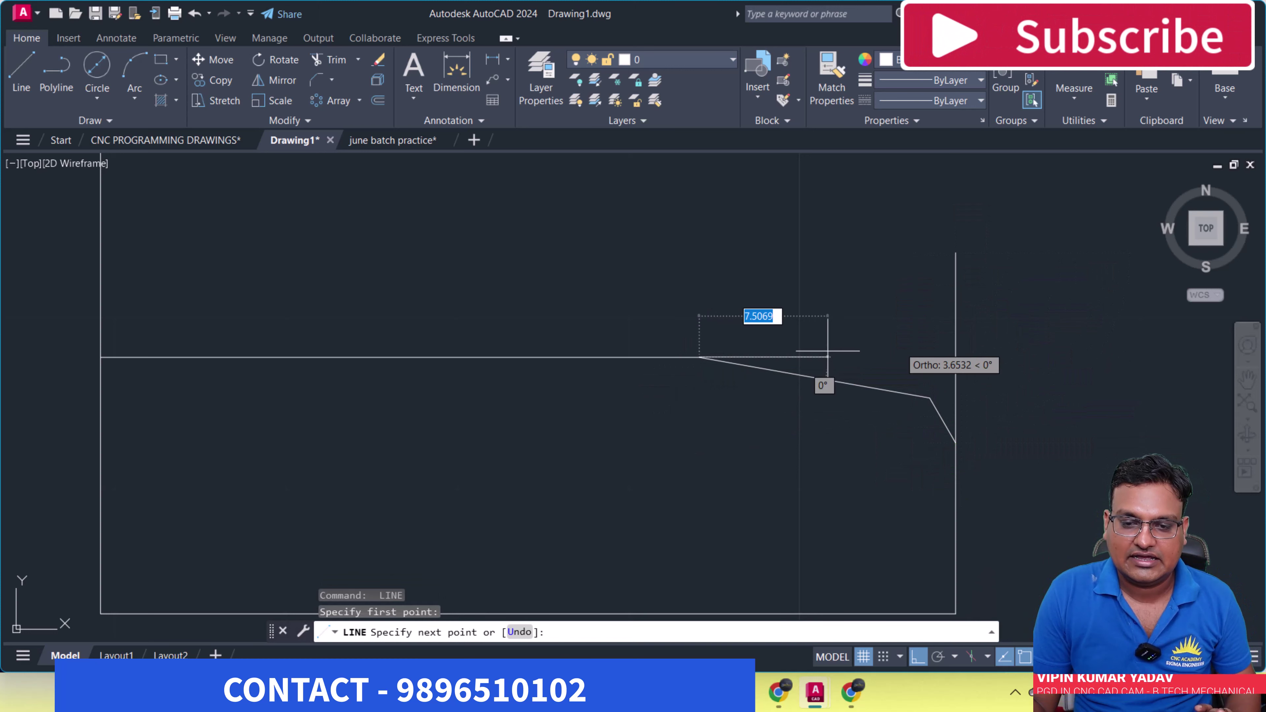
pyautogui.write('13')
pyautogui.press('Return')
pyautogui.press('Return')
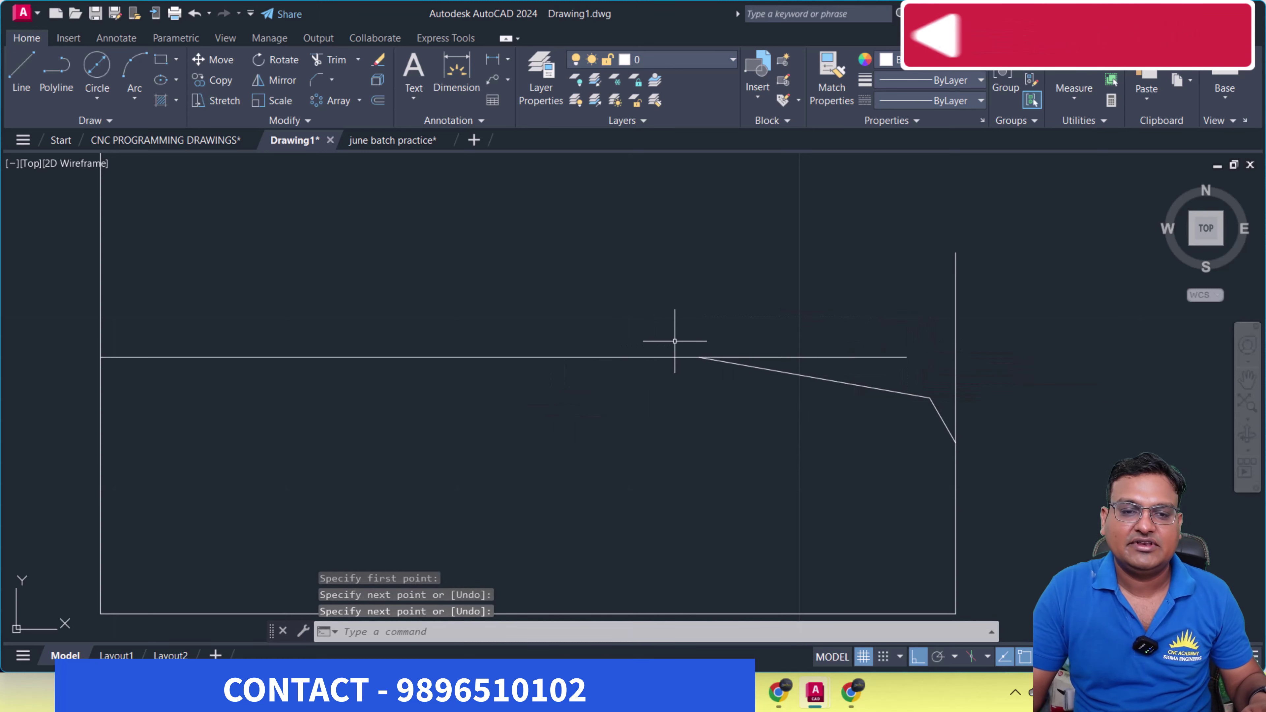
# Add angular dimensions: 30° on the chamfer and 10° on the taper
pyautogui.click(507, 59)
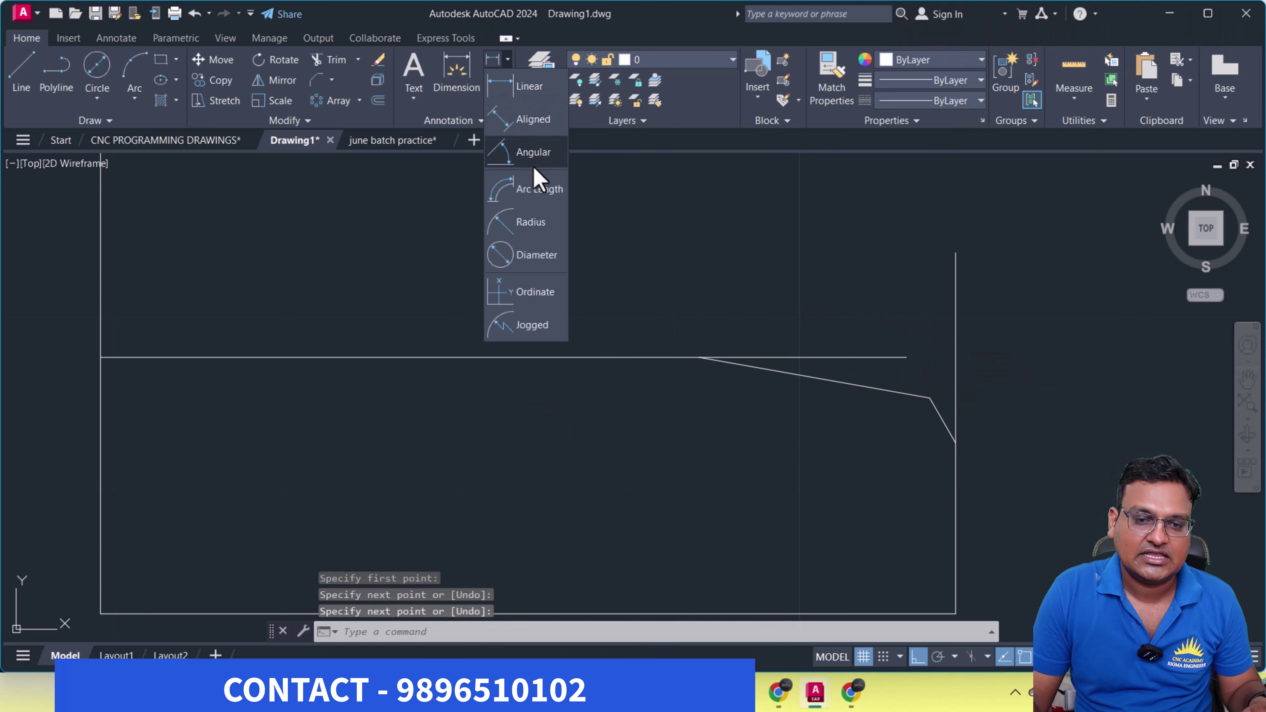
pyautogui.click(943, 414)
pyautogui.click(955, 408)
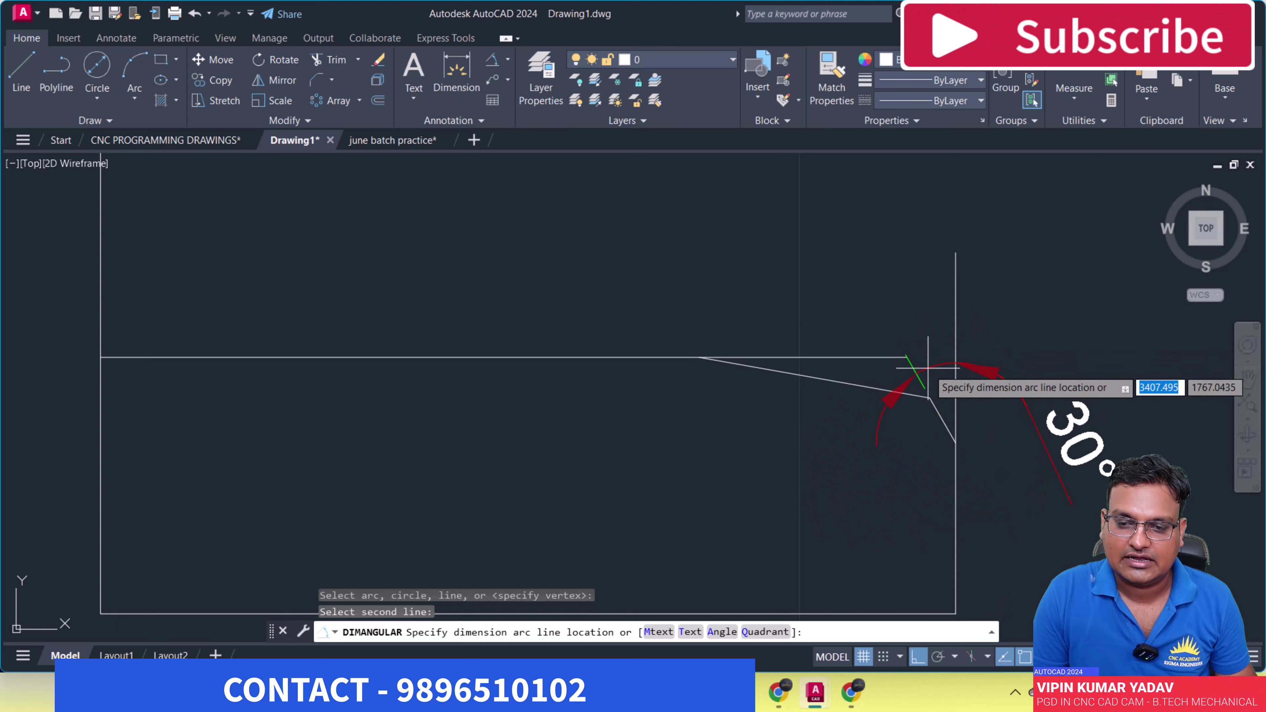
pyautogui.click(887, 430)
pyautogui.press('Return')
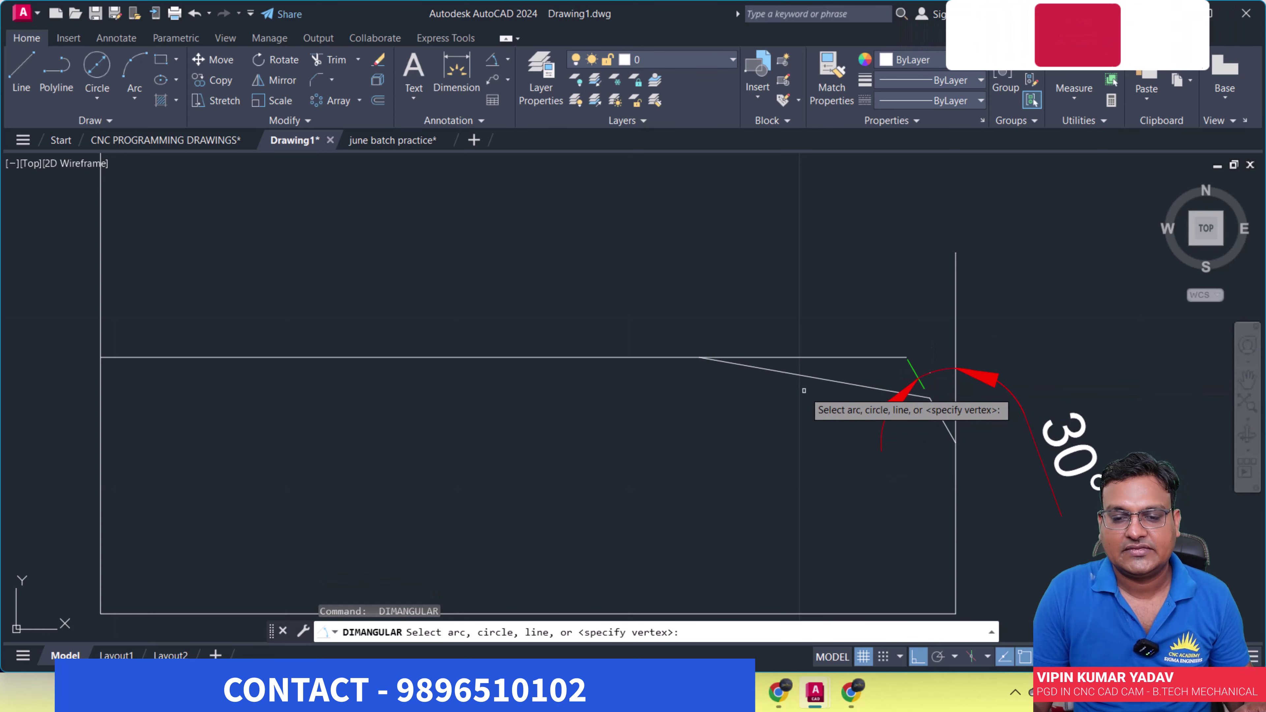
pyautogui.click(822, 378)
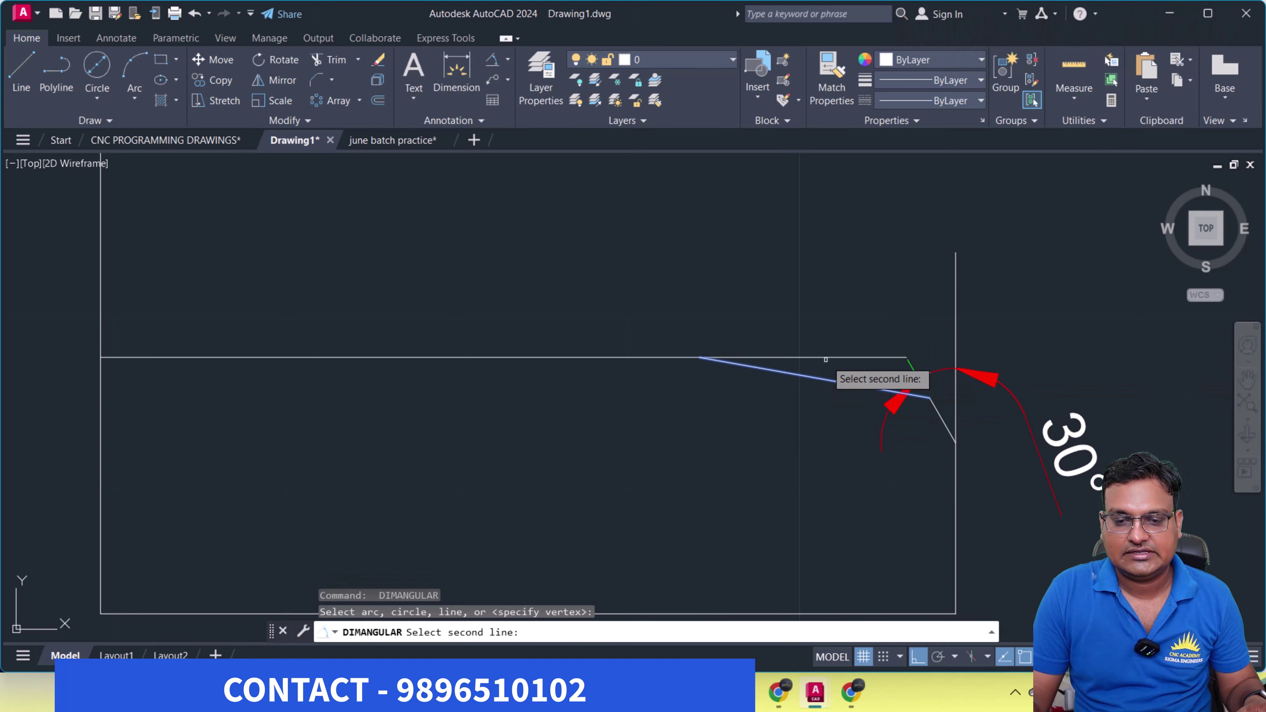
pyautogui.click(825, 358)
pyautogui.click(828, 412)
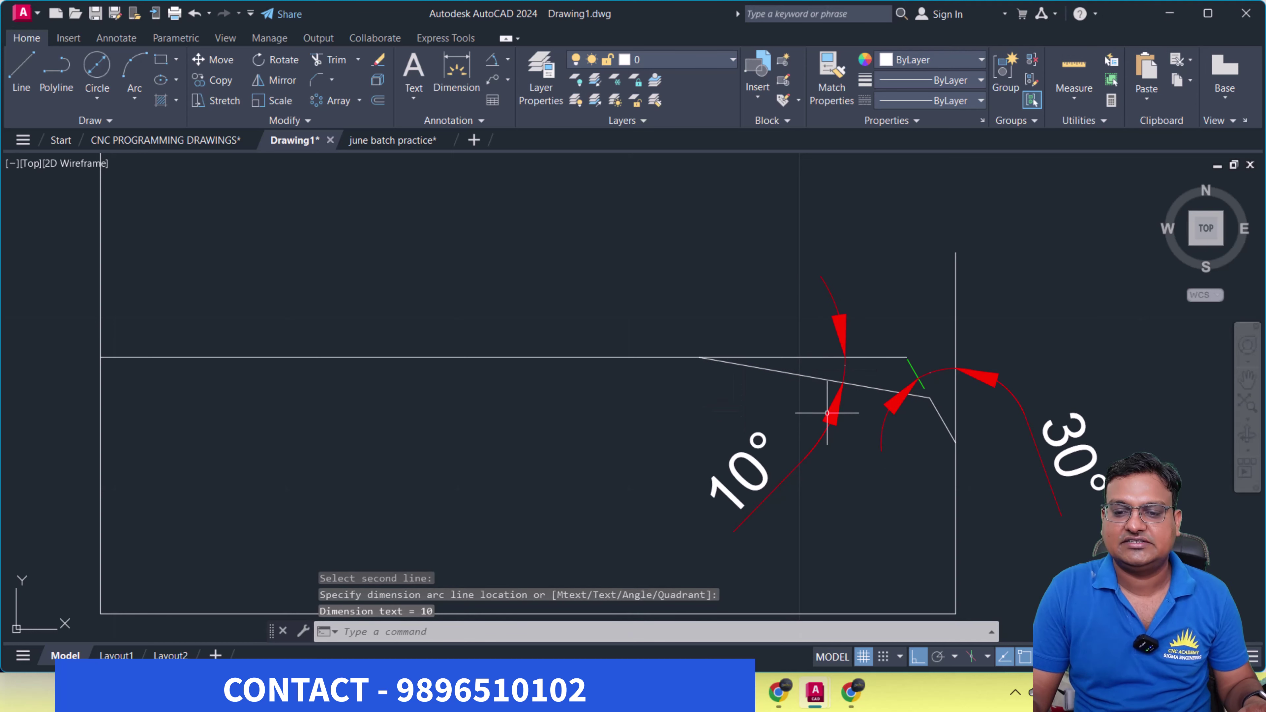
pyautogui.scroll(-2, 839, 481)
pyautogui.moveTo(862, 503); pyautogui.dragTo(729, 424, button='middle')
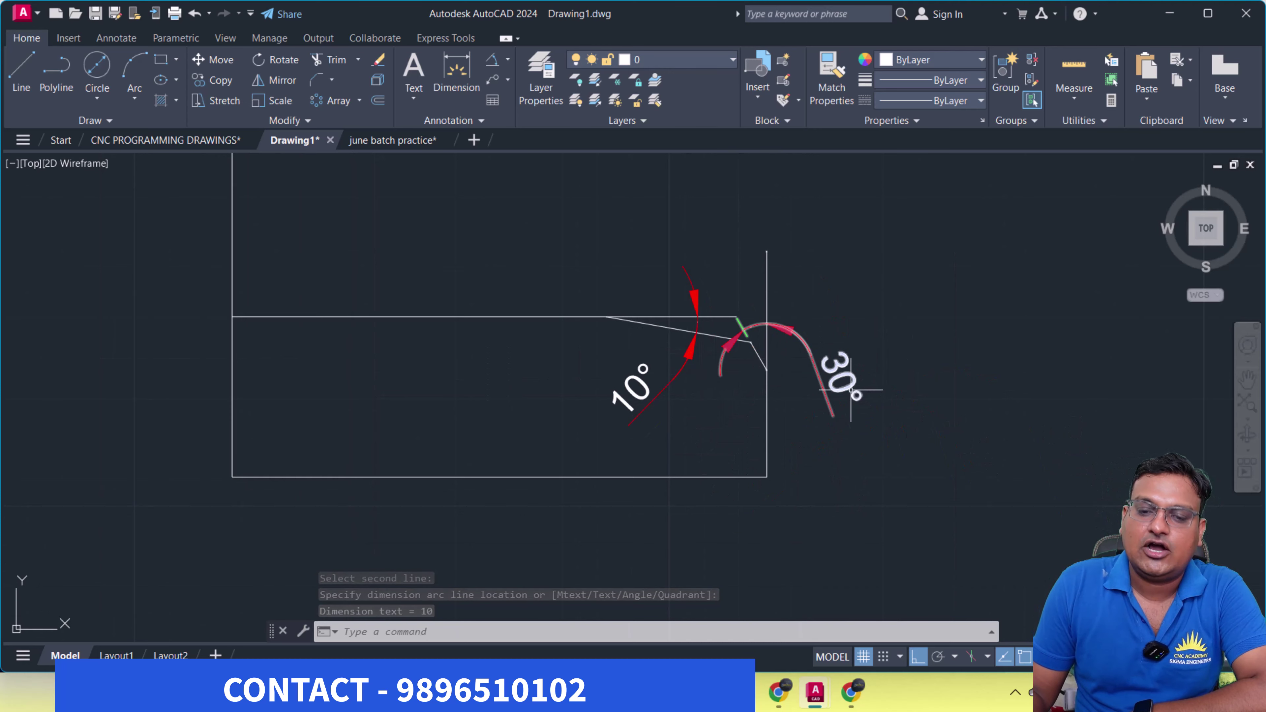
pyautogui.scroll(2, 828, 372)
pyautogui.scroll(2, 818, 379)
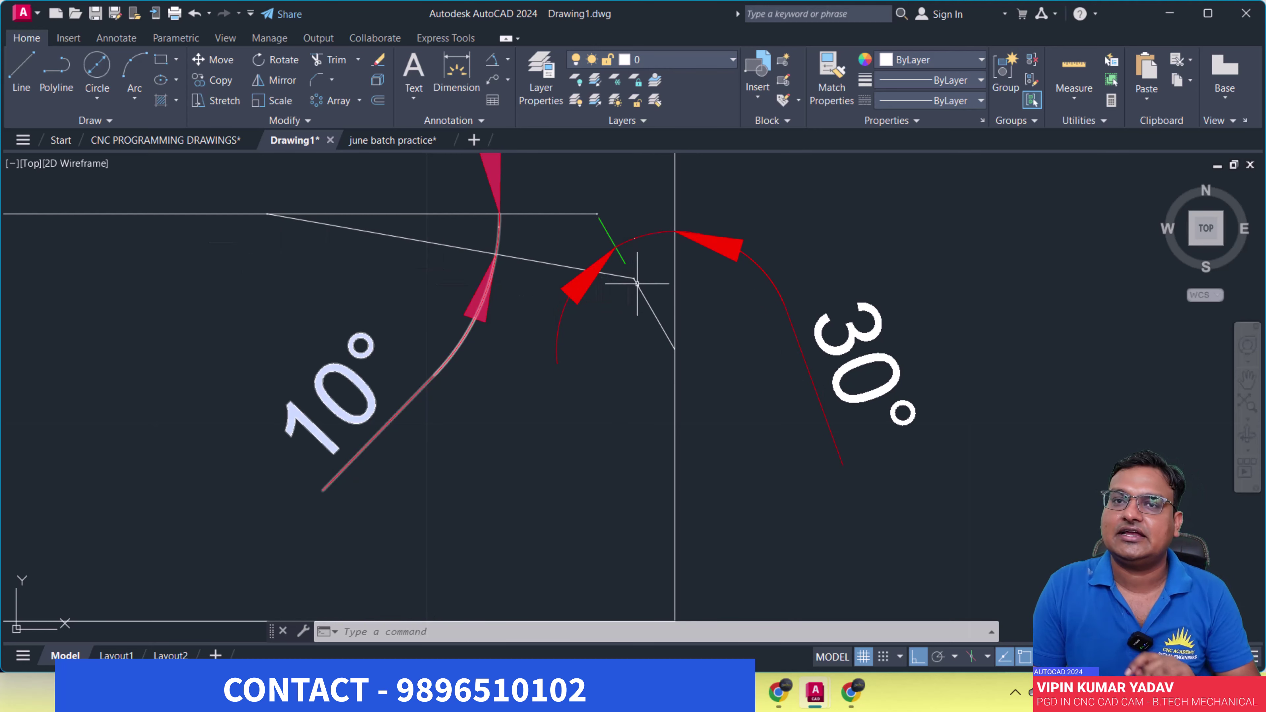
pyautogui.scroll(-2, 646, 332)
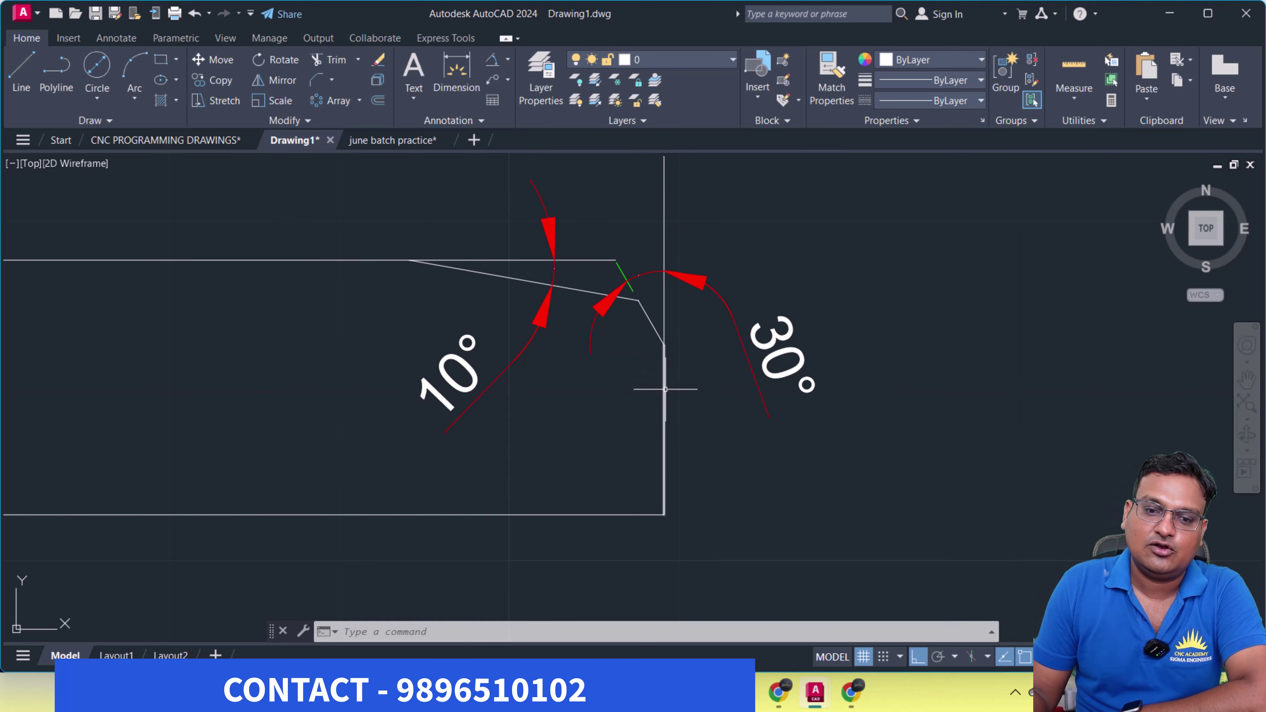
pyautogui.scroll(-2, 657, 443)
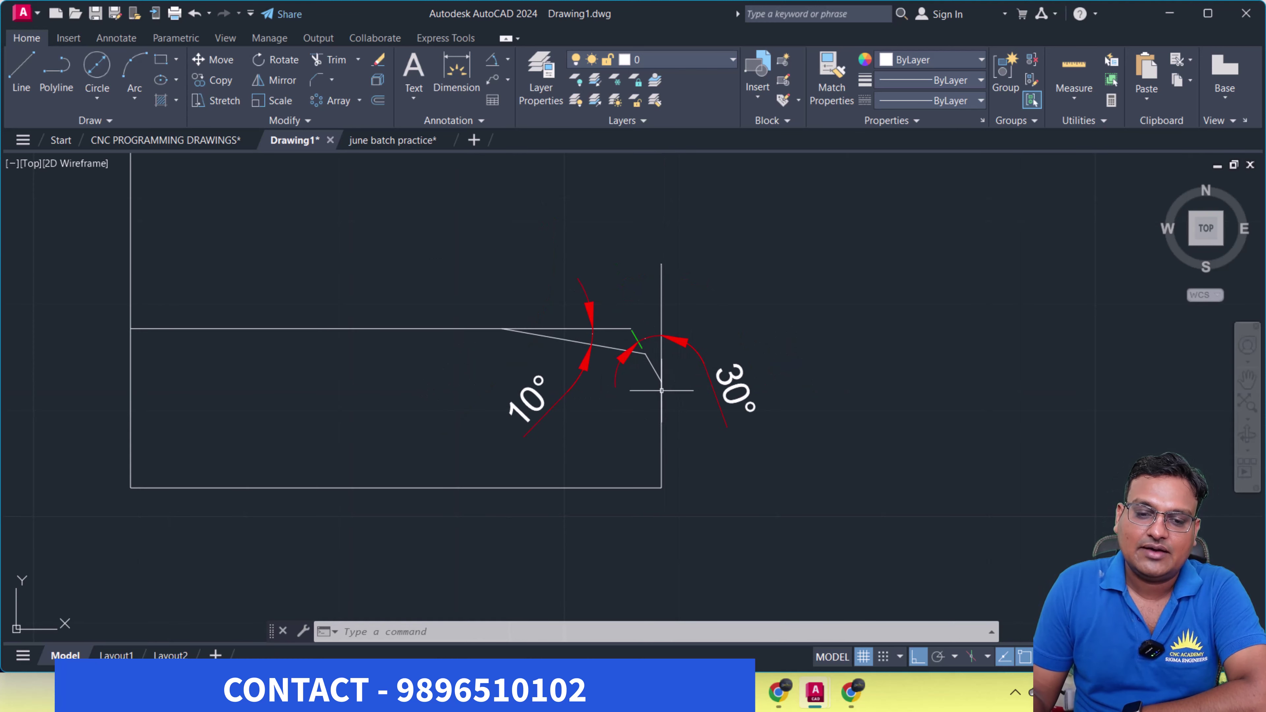
# Mirror the window-selected sleeve profile and its angle dimensions, keeping the original
pyautogui.moveTo(697, 464); pyautogui.dragTo(755, 480, button='middle')
pyautogui.click(800, 557)
pyautogui.click(565, 353)
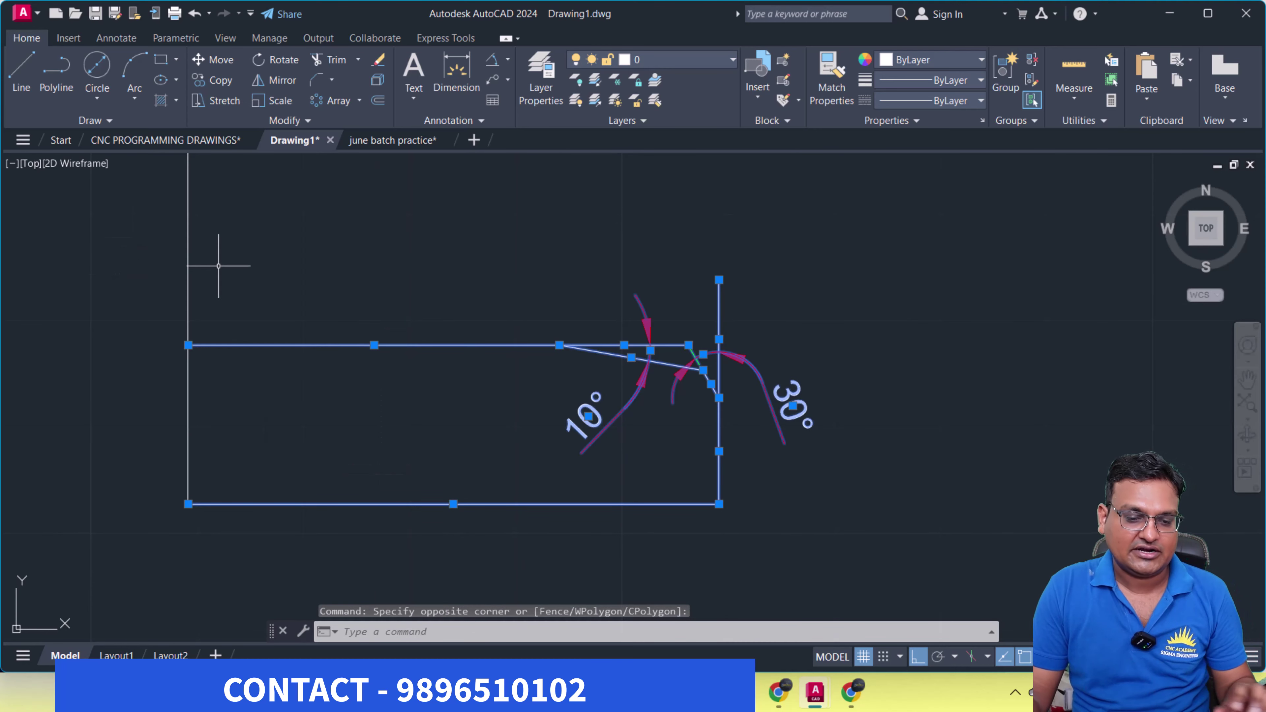
pyautogui.scroll(-2, 424, 396)
pyautogui.scroll(-1, 497, 441)
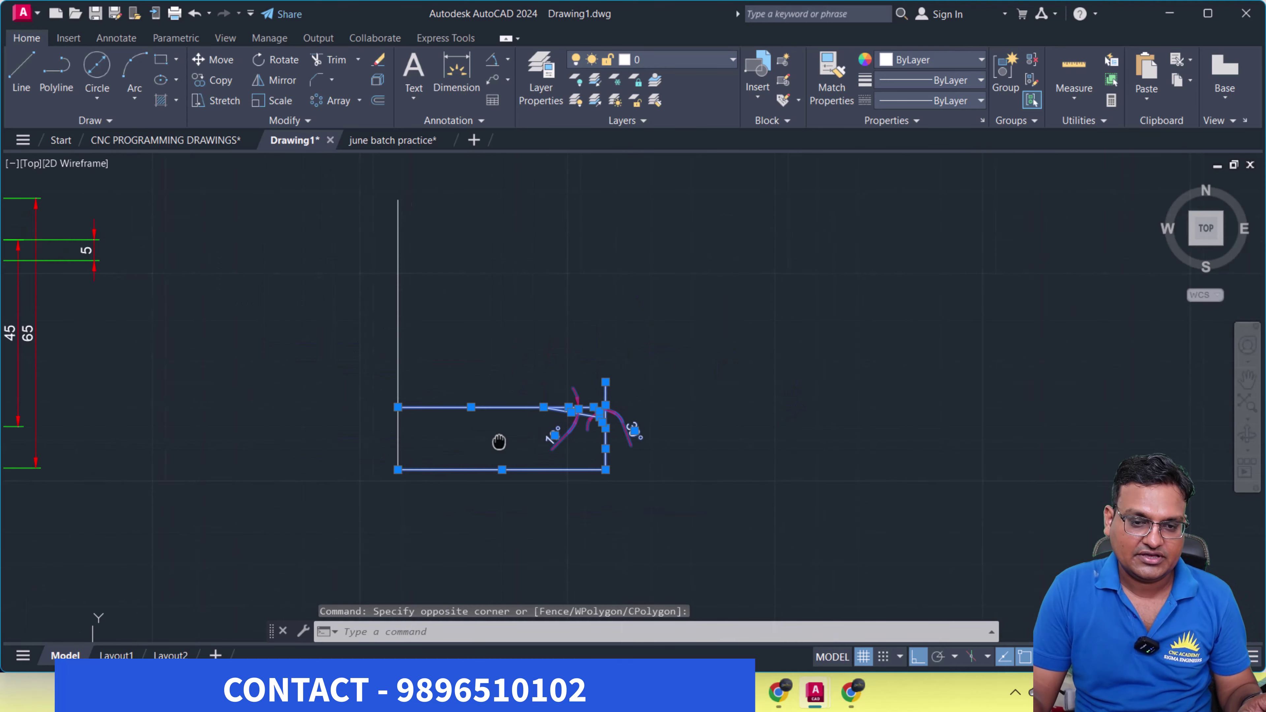
pyautogui.click(276, 81)
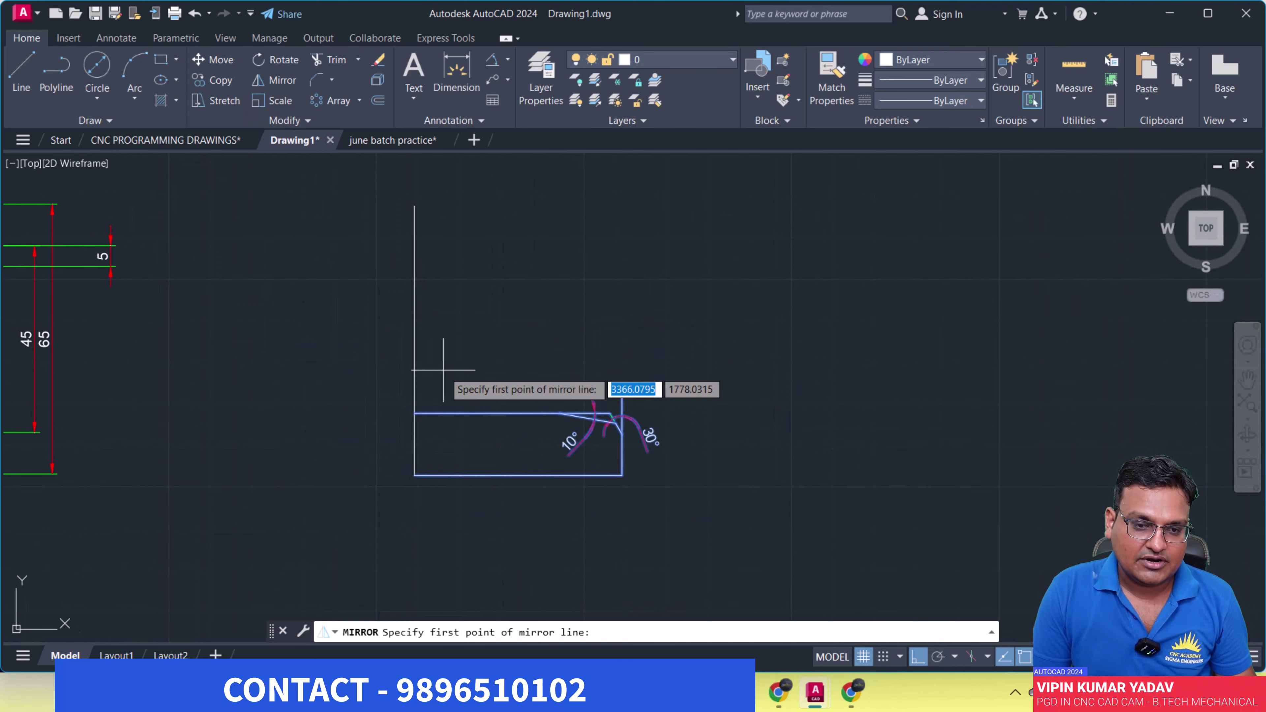
pyautogui.click(414, 340)
pyautogui.click(670, 342)
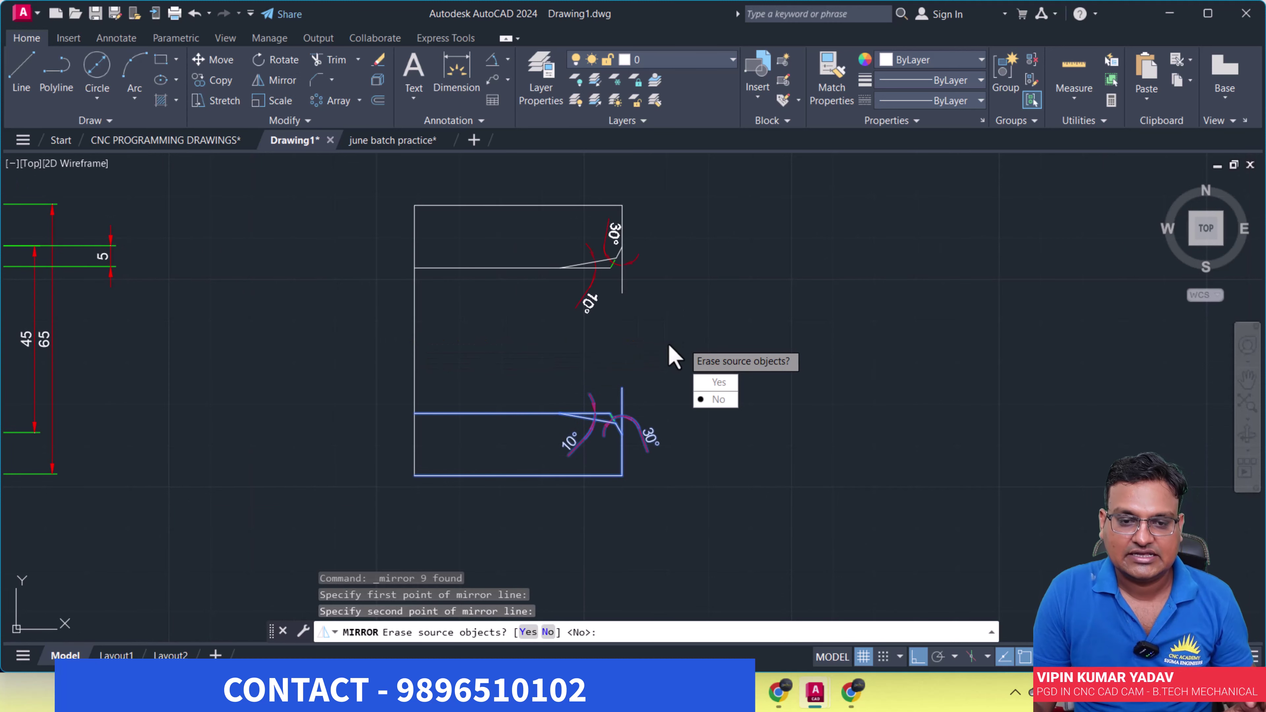
pyautogui.press('Return')
# Erase the copied 10° and 30° angle dimensions and two leftover lines from the mirrored copy
pyautogui.scroll(2, 594, 305)
pyautogui.click(583, 294)
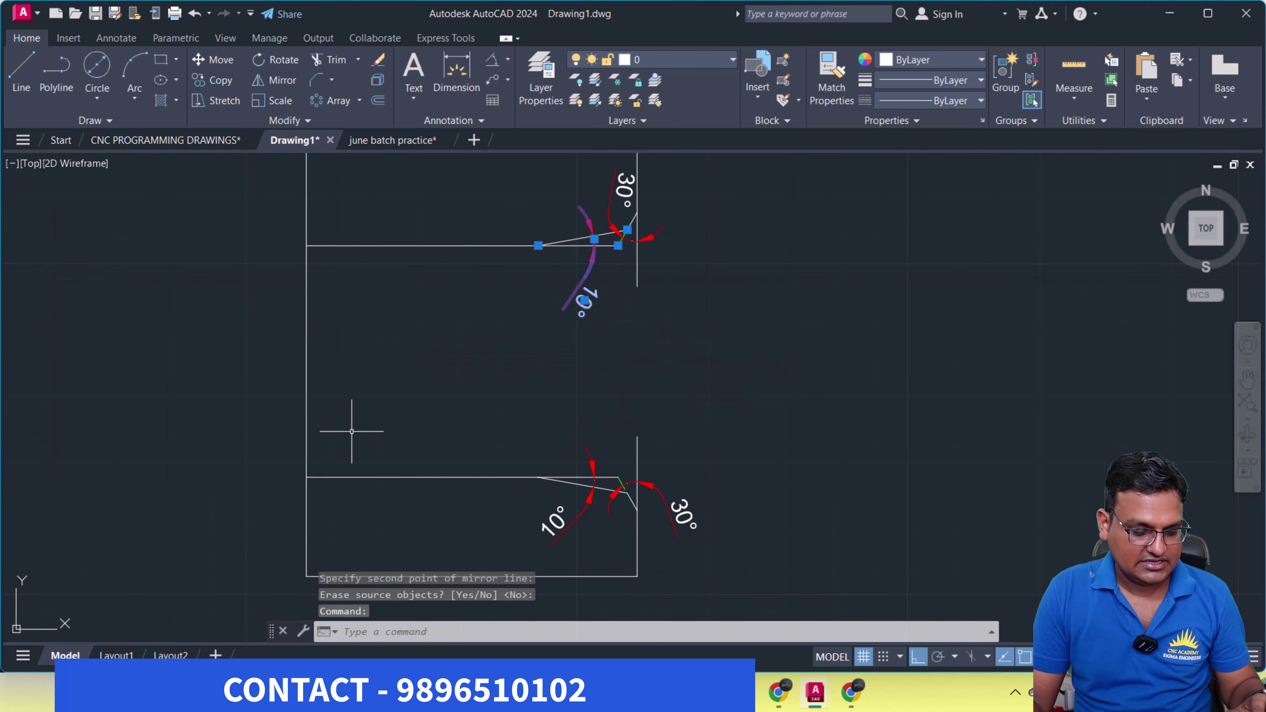
pyautogui.write('e')
pyautogui.press('Return')
pyautogui.click(628, 188)
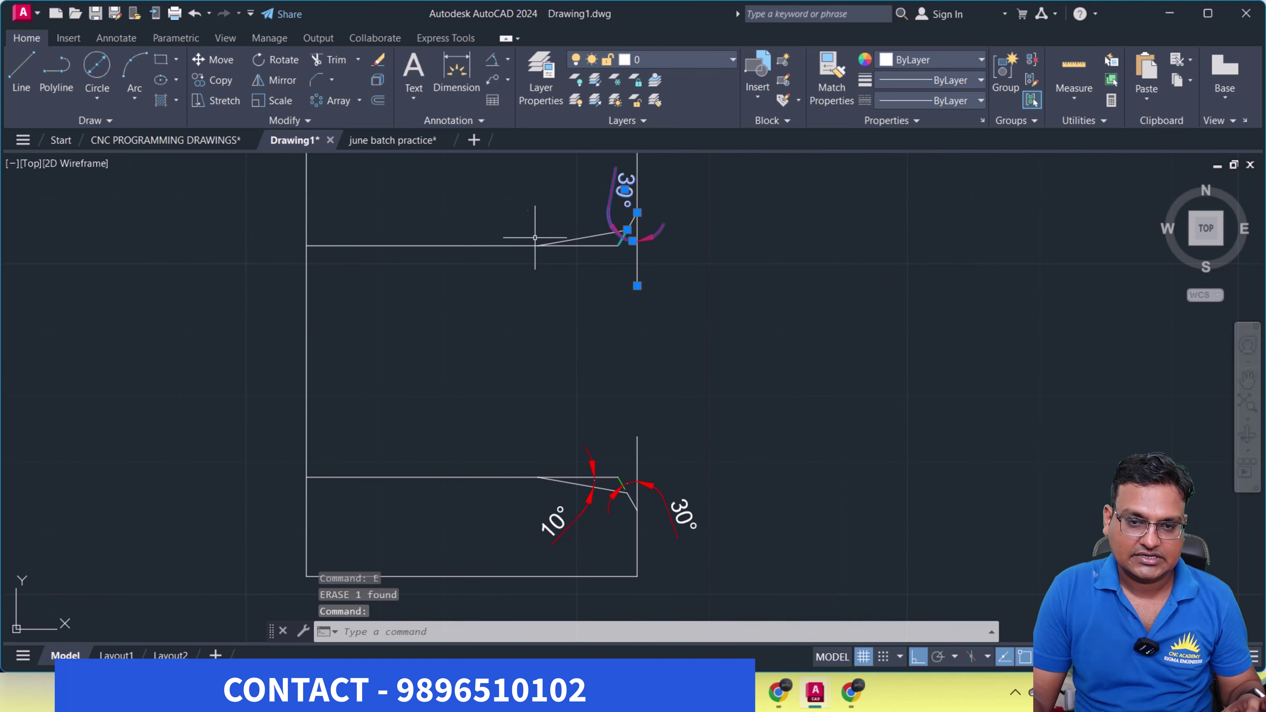
pyautogui.press('Return')
pyautogui.click(618, 245)
pyautogui.press('Return')
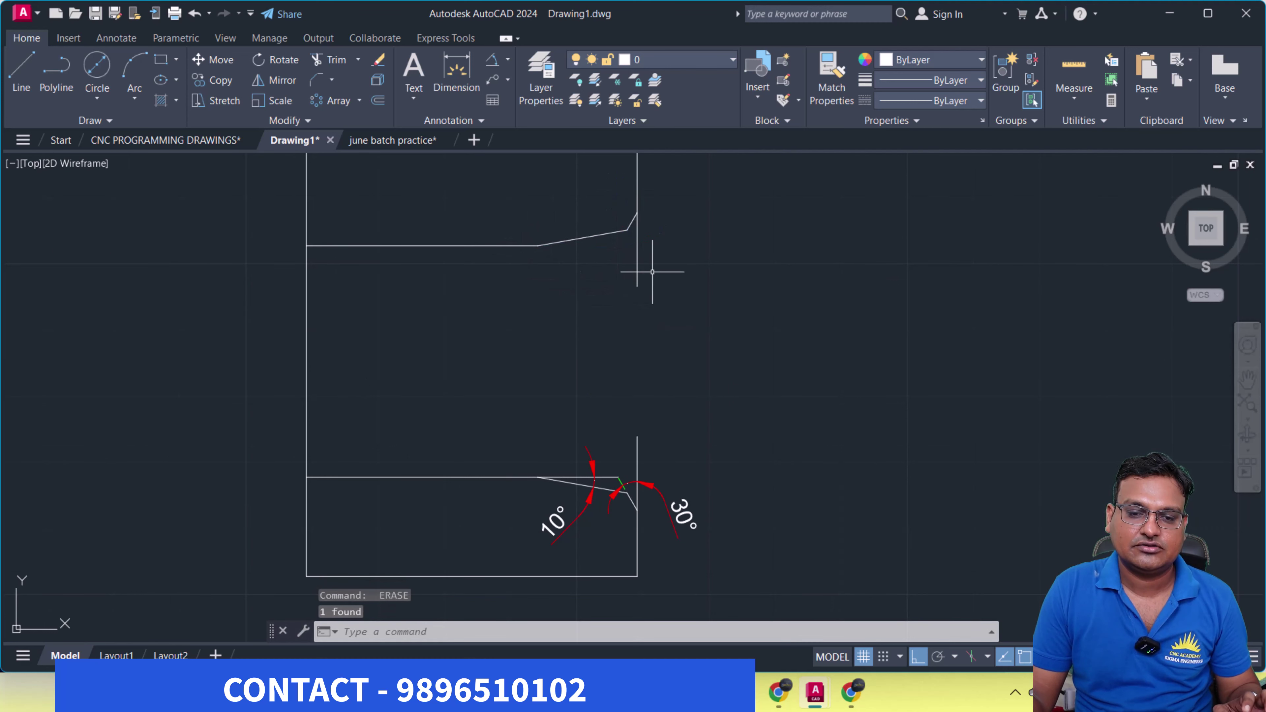
pyautogui.click(637, 270)
pyautogui.press('Return')
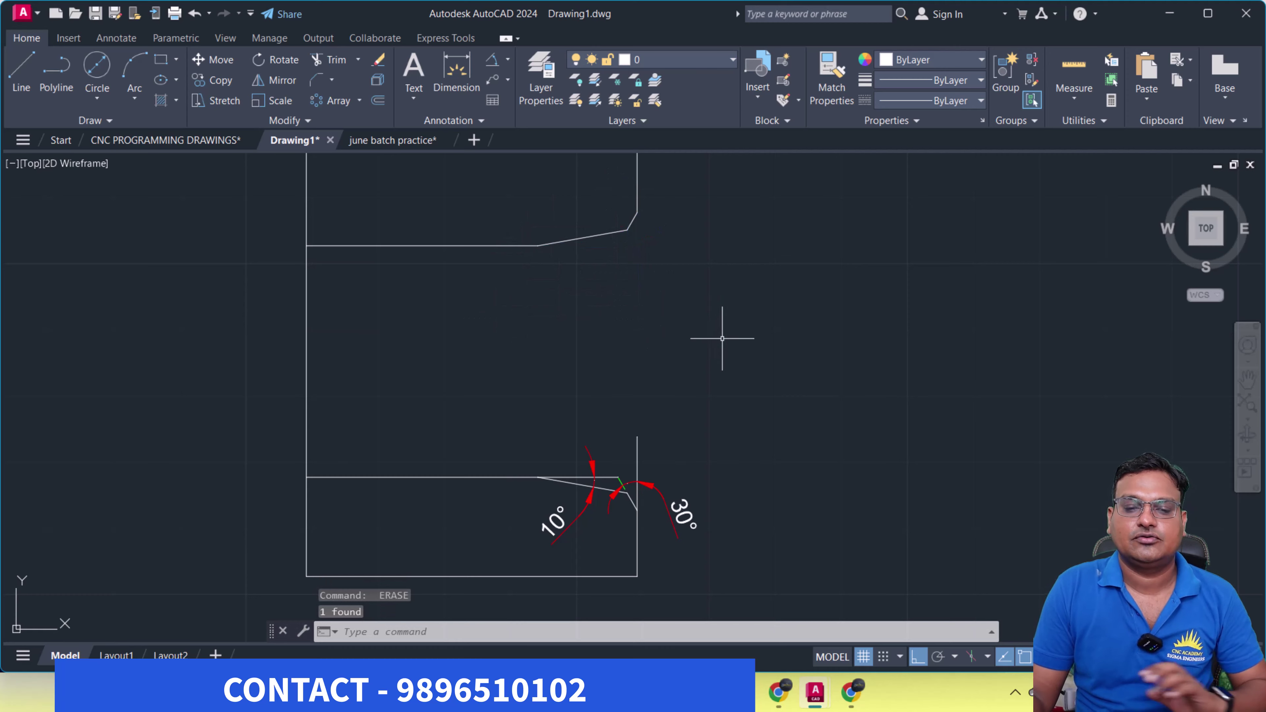
pyautogui.moveTo(723, 340); pyautogui.dragTo(731, 351, button='middle')
pyautogui.scroll(4, 650, 494)
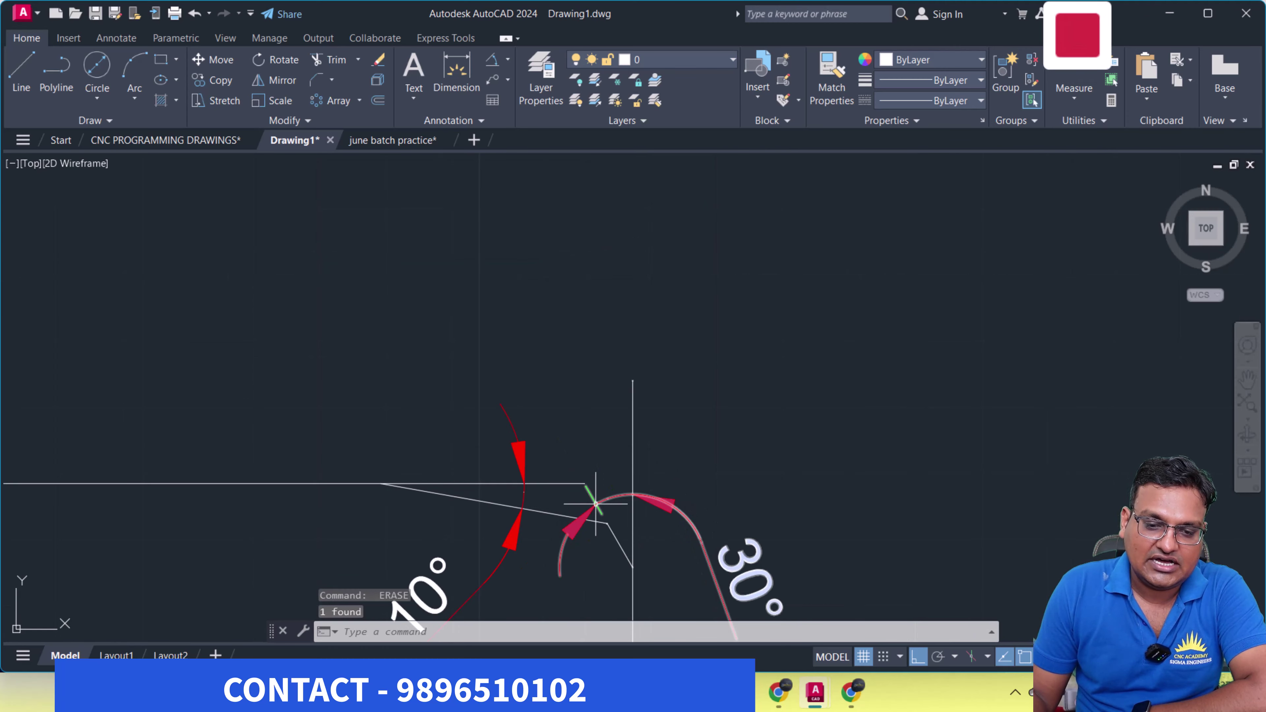
pyautogui.scroll(-2, 645, 427)
pyautogui.scroll(-2, 640, 508)
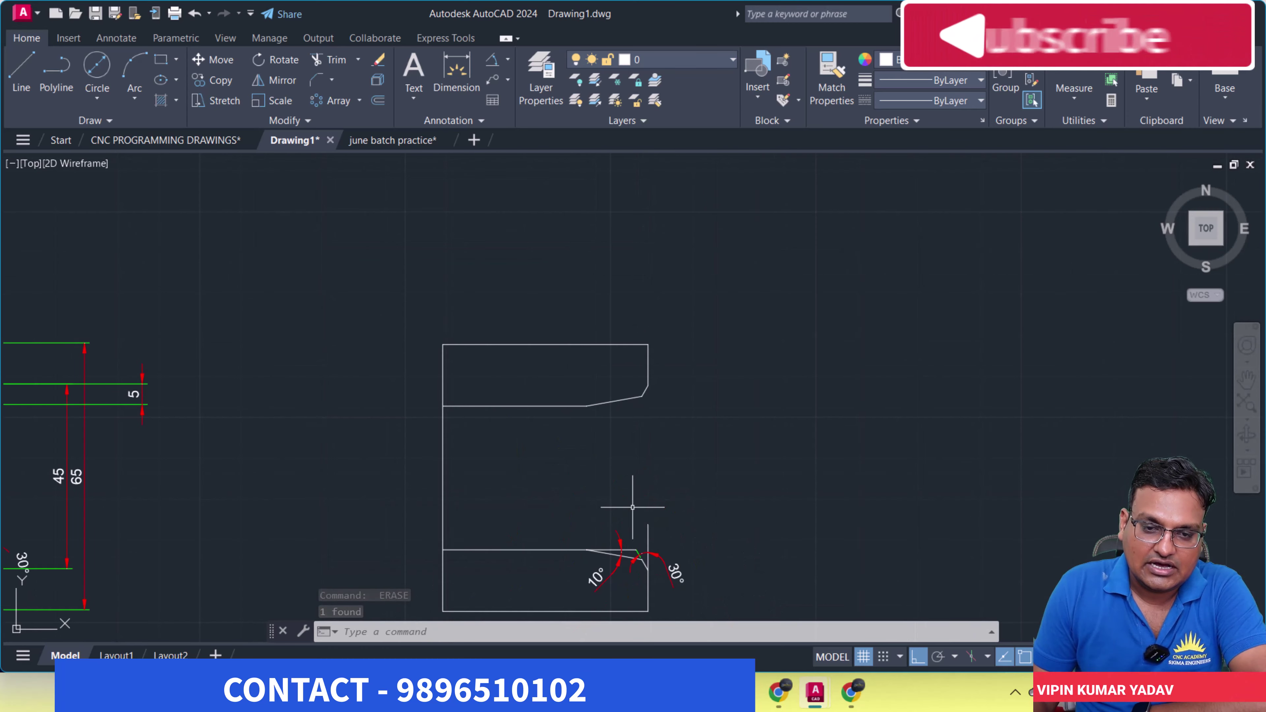
pyautogui.moveTo(604, 427); pyautogui.dragTo(604, 234, button='middle')
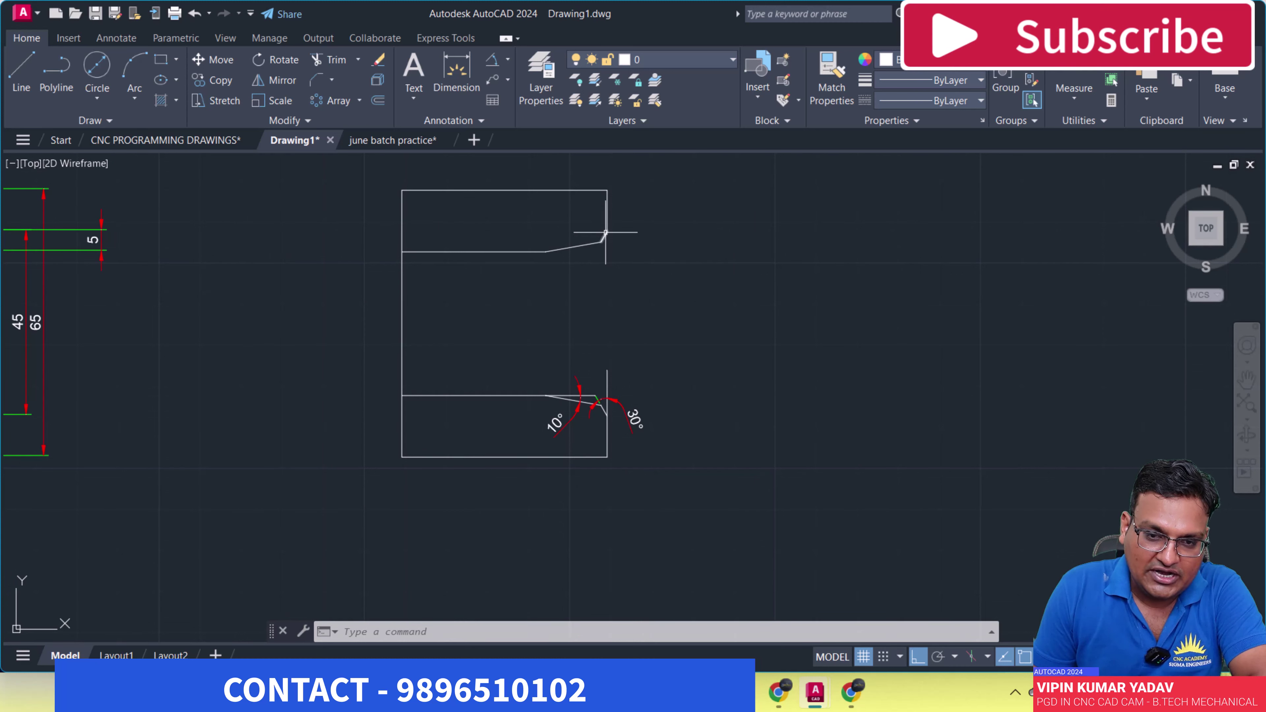
pyautogui.scroll(2, 611, 229)
pyautogui.scroll(2, 593, 228)
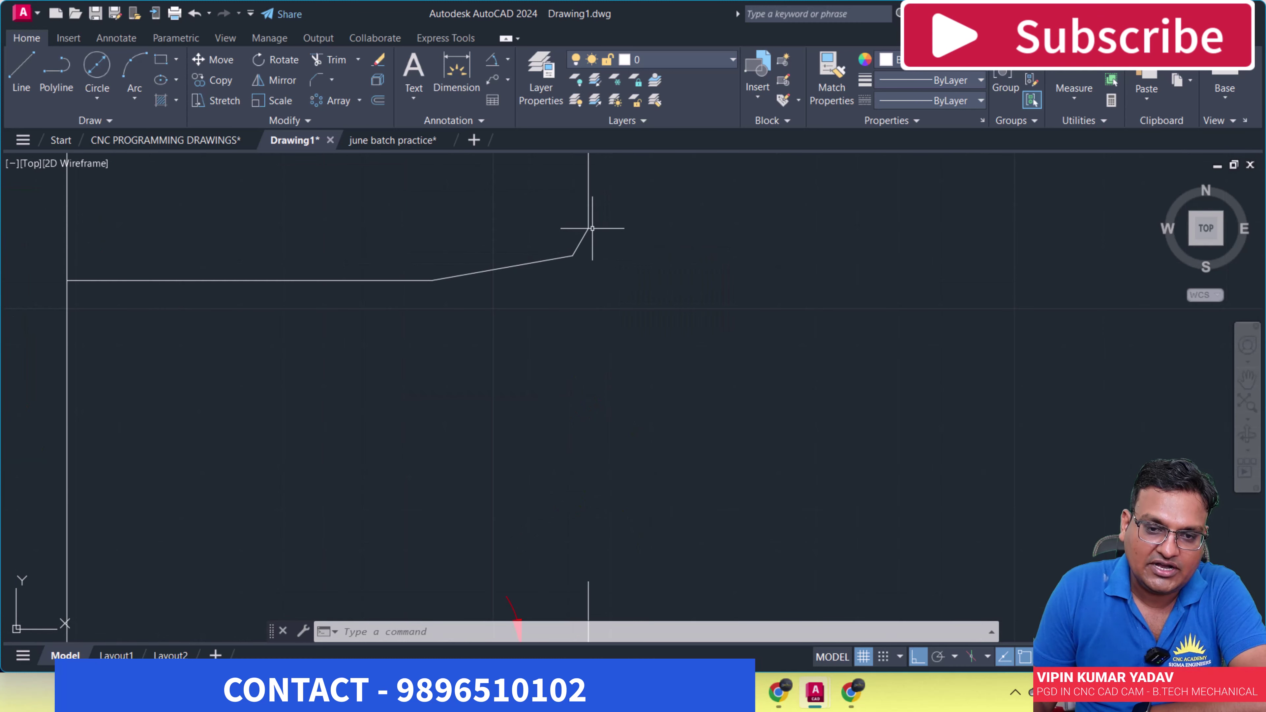
pyautogui.scroll(4, 589, 228)
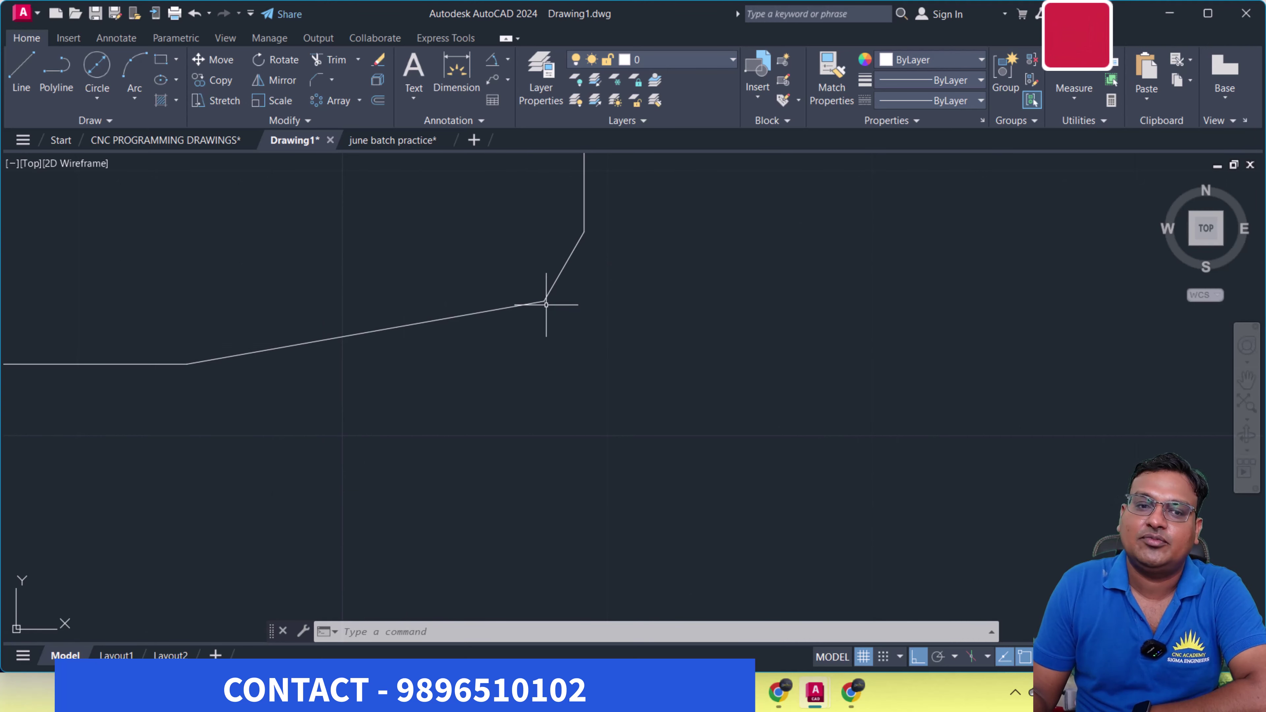
pyautogui.scroll(-2, 545, 302)
pyautogui.scroll(-3, 558, 349)
pyautogui.moveTo(570, 395); pyautogui.dragTo(590, 309, button='middle')
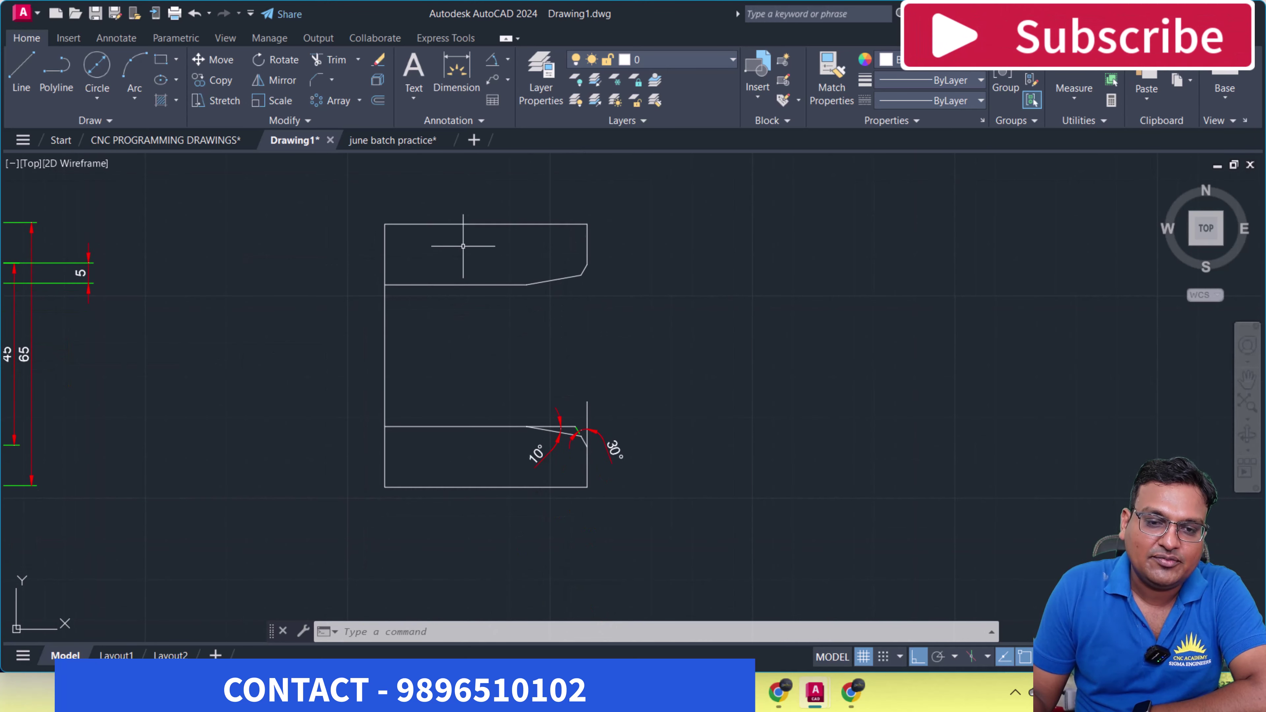
# Add a 1.51 linear dimension across the upper chamfer of the mirrored profile
pyautogui.click(507, 60)
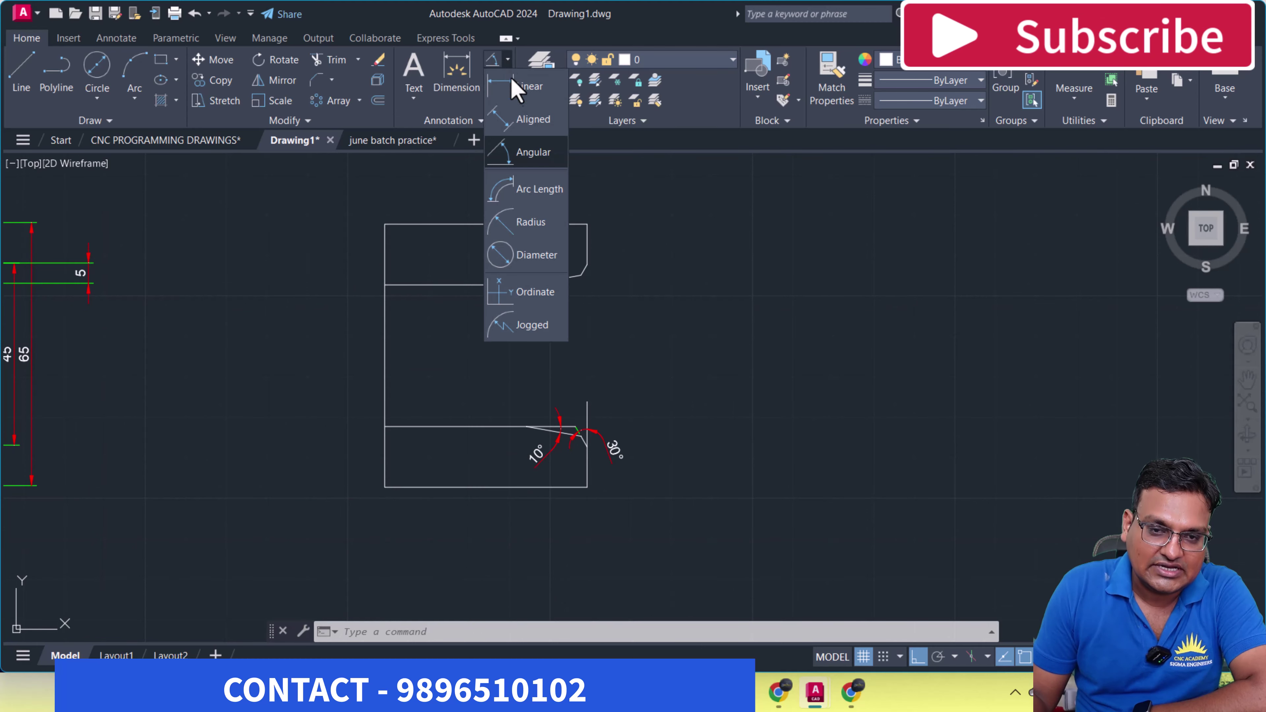
pyautogui.click(523, 102)
pyautogui.scroll(2, 561, 241)
pyautogui.scroll(-2, 562, 240)
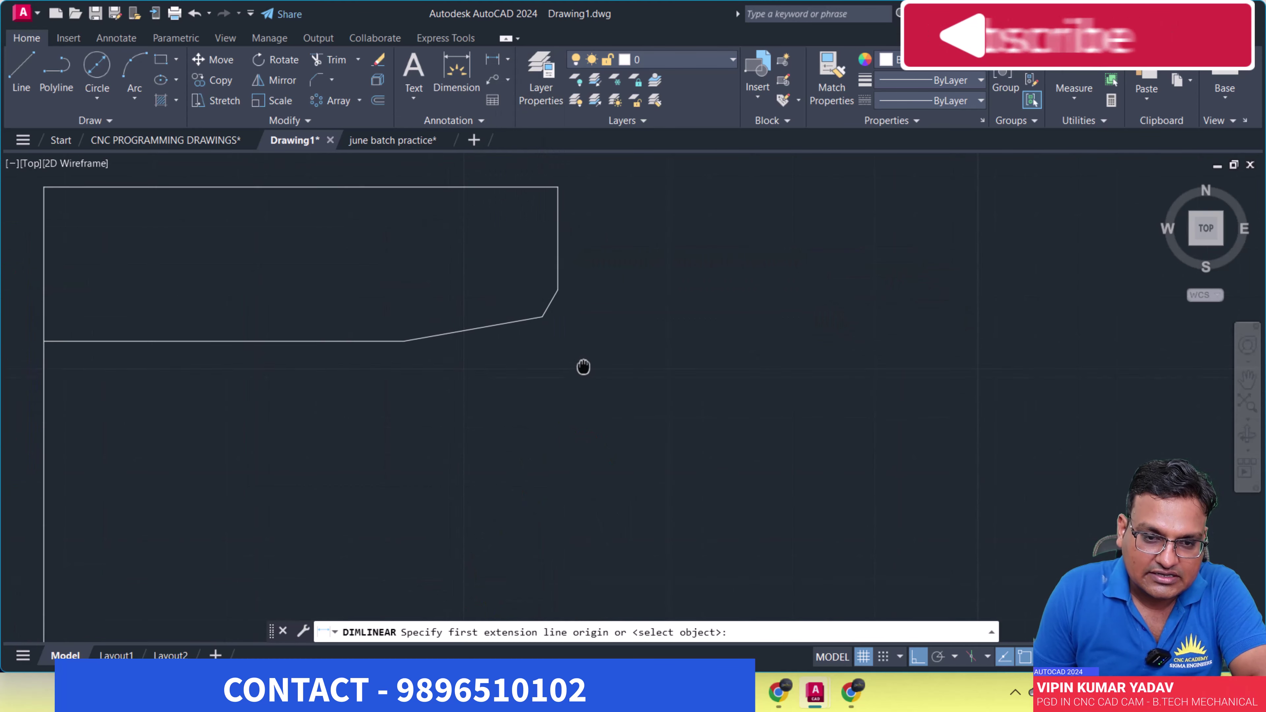
pyautogui.scroll(3, 582, 368)
pyautogui.click(513, 301)
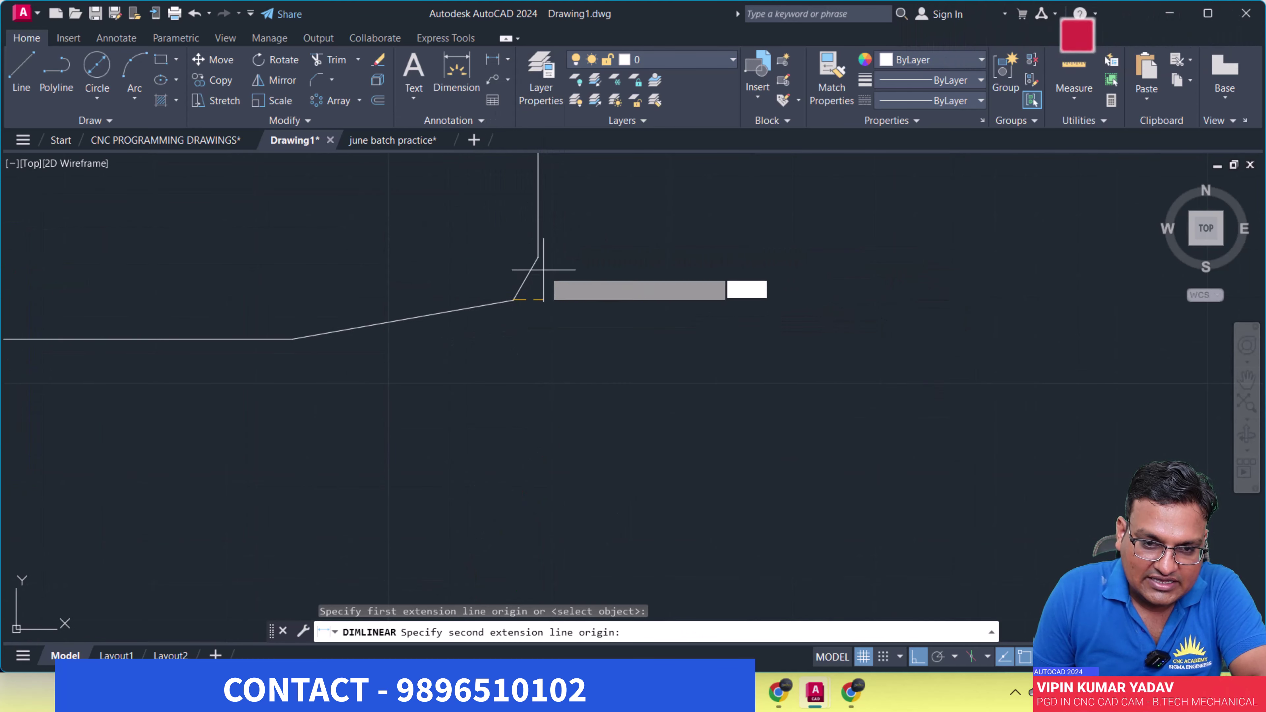
pyautogui.click(538, 257)
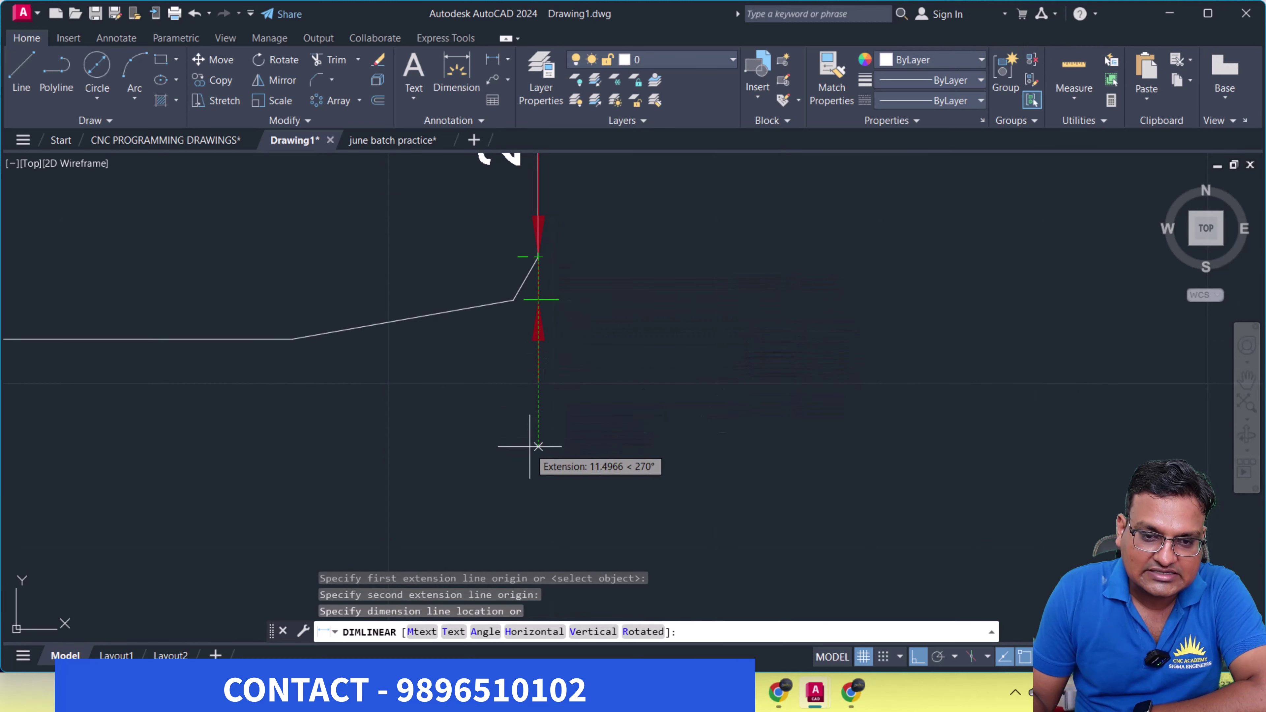
pyautogui.click(491, 439)
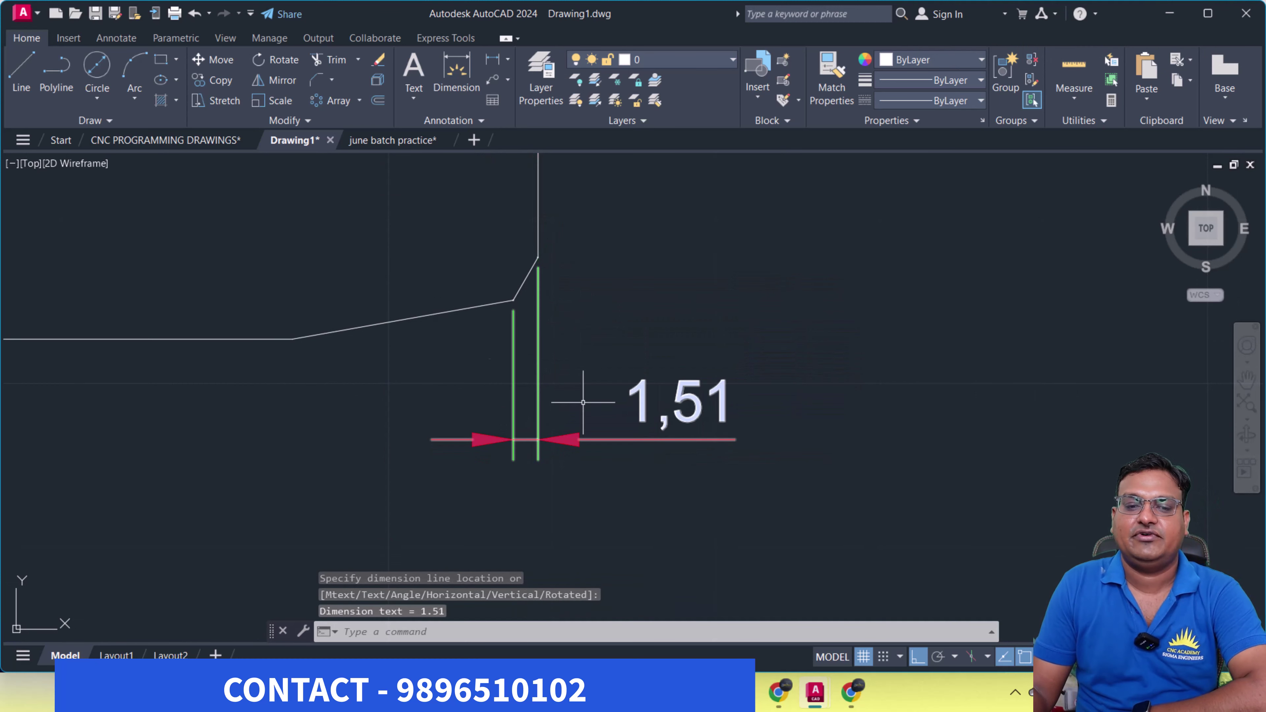
# Add the vertical 39.76 dimension from the chamfer corner down to the lower chamfer
pyautogui.press('Return')
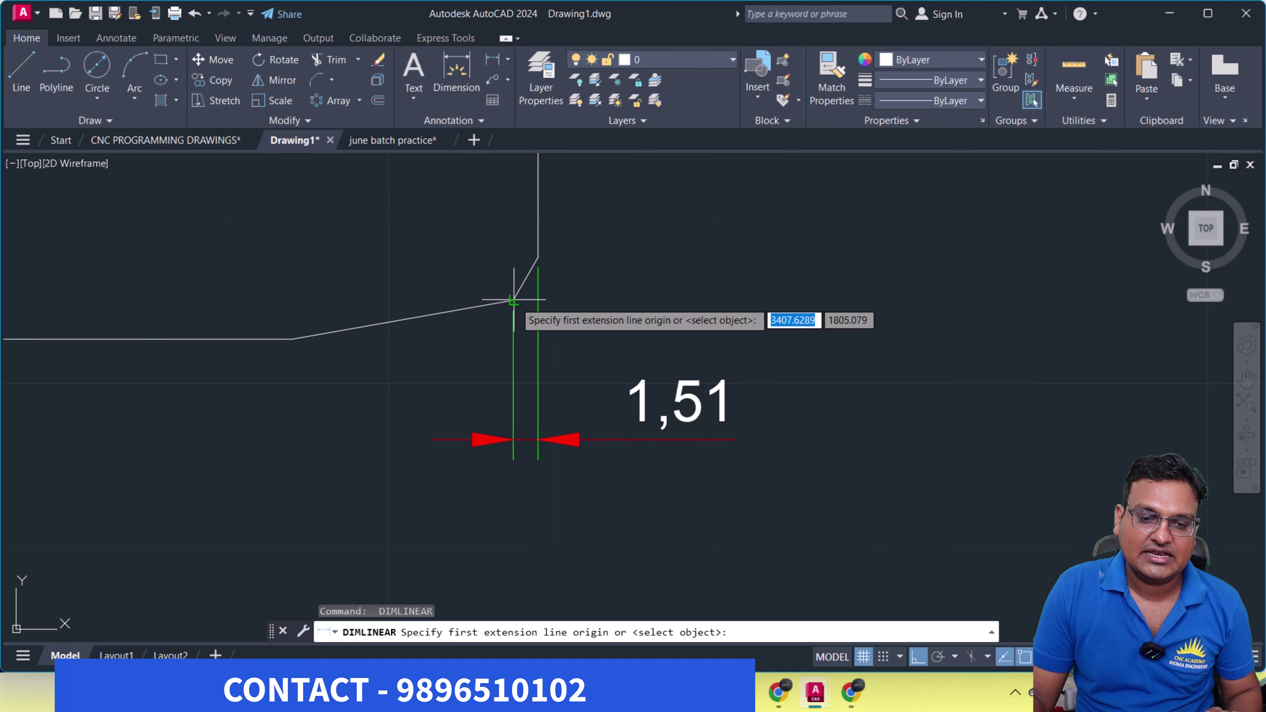
pyautogui.click(513, 314)
pyautogui.moveTo(516, 506); pyautogui.dragTo(518, 250, button='middle')
pyautogui.scroll(-4, 541, 468)
pyautogui.scroll(2, 528, 474)
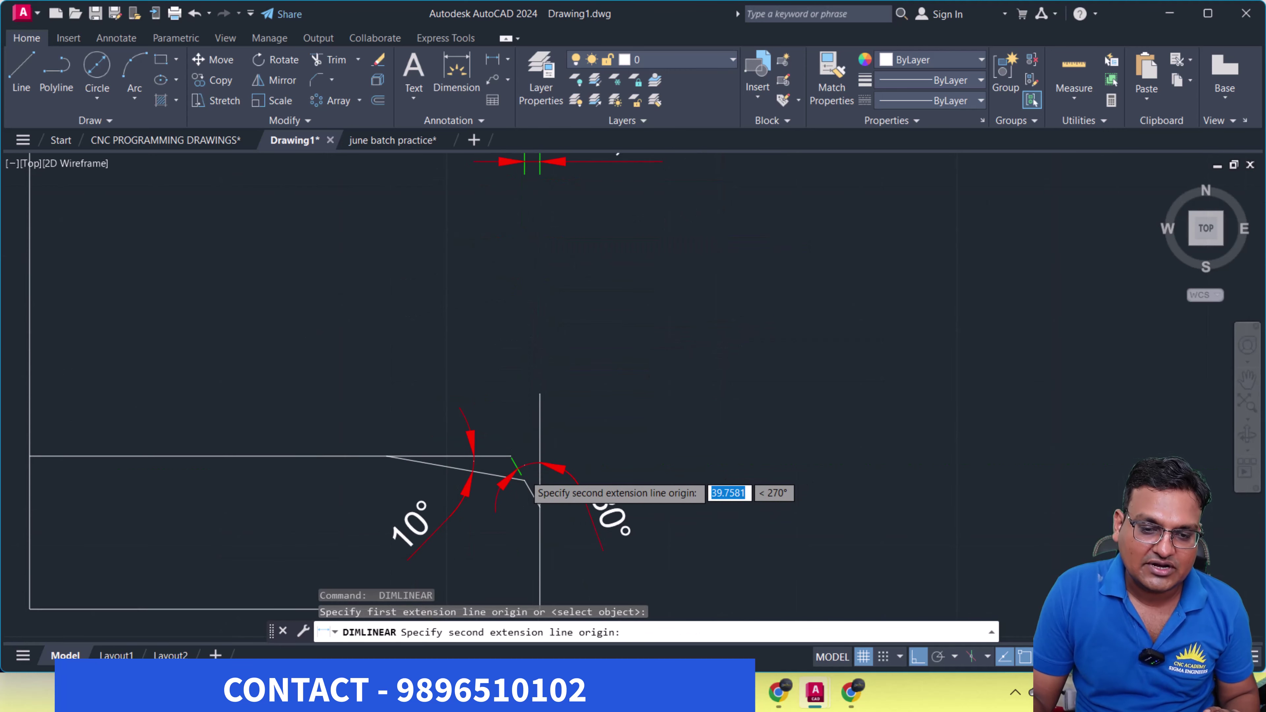
pyautogui.scroll(2, 524, 479)
pyautogui.click(513, 469)
pyautogui.click(515, 404)
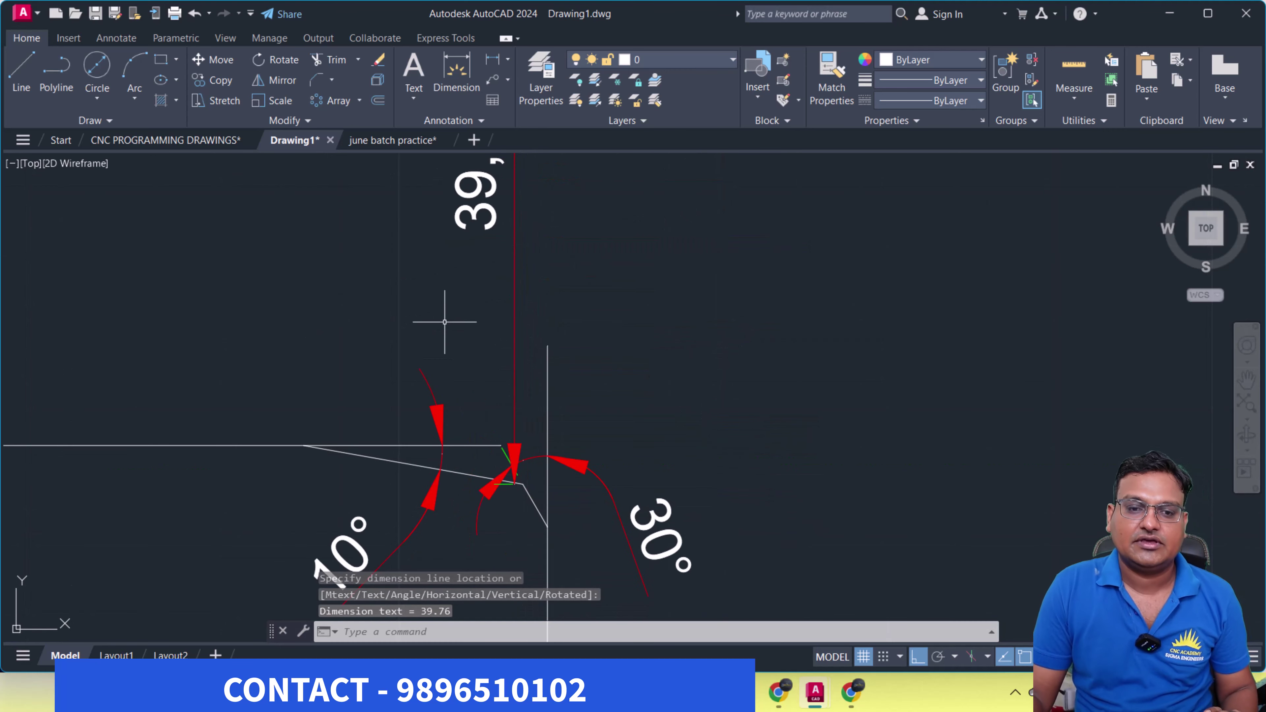
pyautogui.scroll(-2, 444, 320)
pyautogui.moveTo(484, 327); pyautogui.dragTo(486, 409, button='middle')
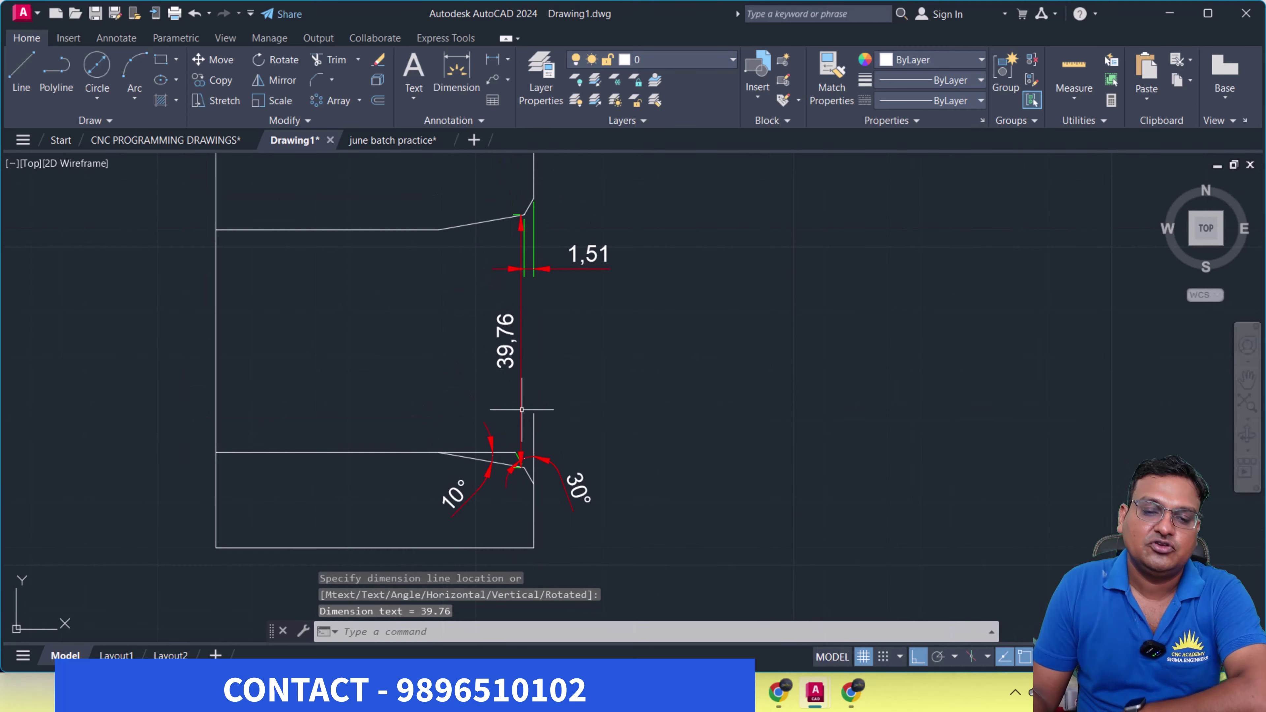
pyautogui.scroll(2, 516, 243)
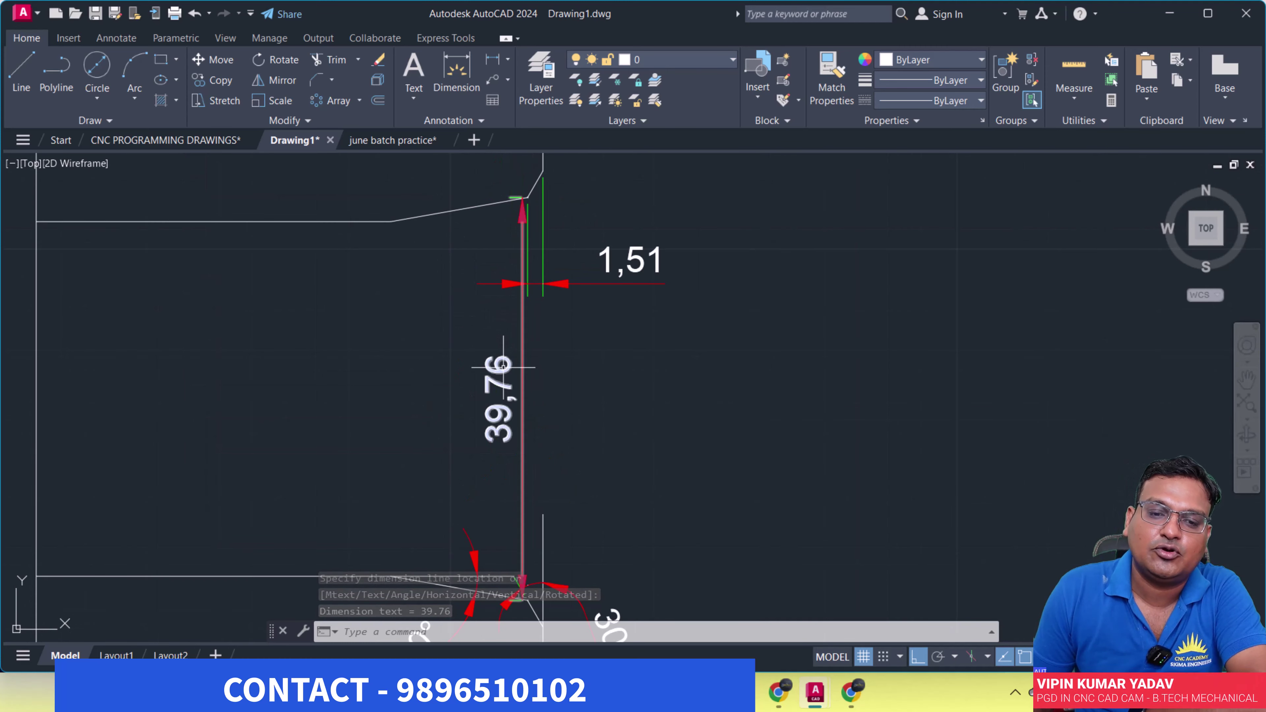
pyautogui.moveTo(584, 292); pyautogui.dragTo(606, 394, button='middle')
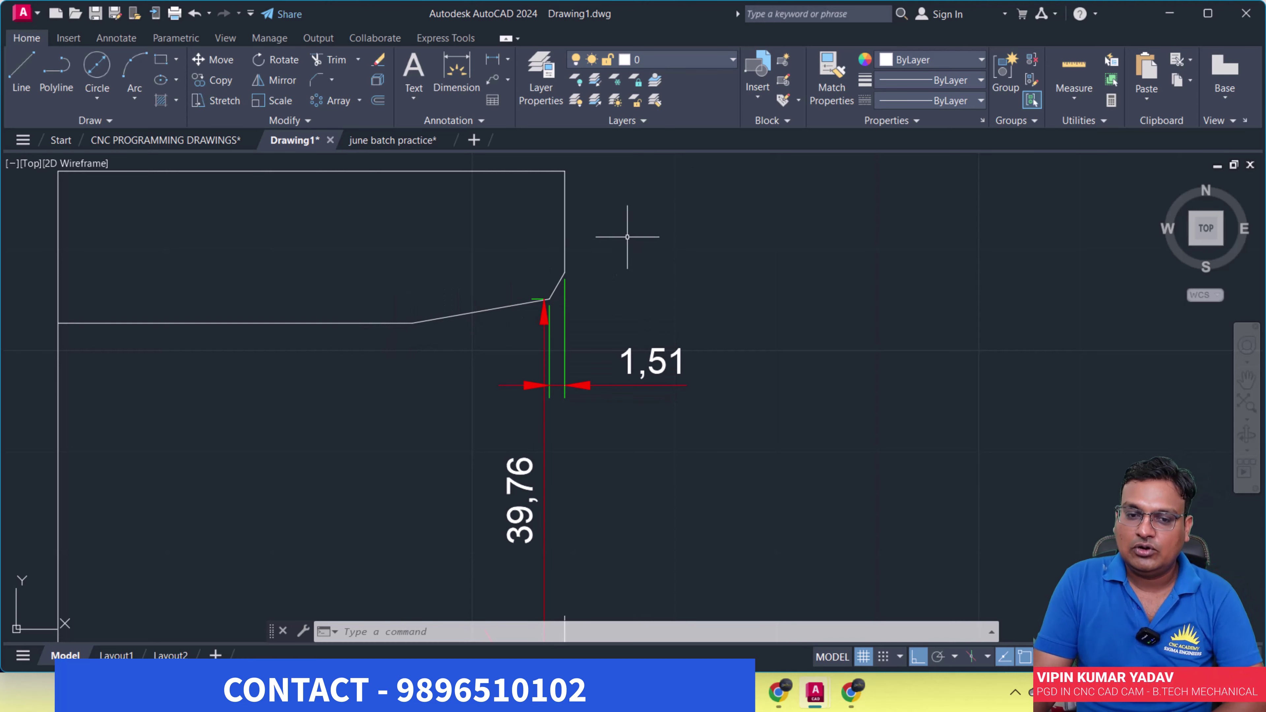
pyautogui.scroll(-4, 417, 366)
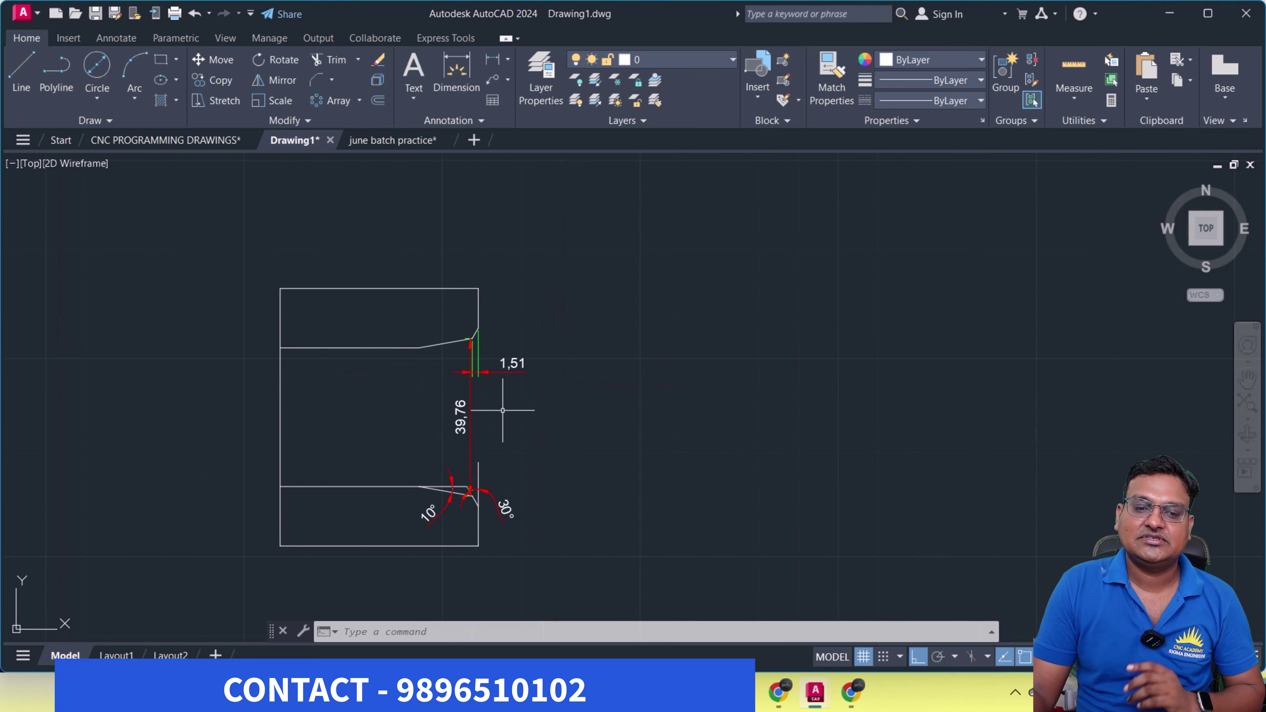
# Fill the top and bottom walls of the mirrored section with red hatching
pyautogui.moveTo(429, 373); pyautogui.dragTo(647, 310, button='middle')
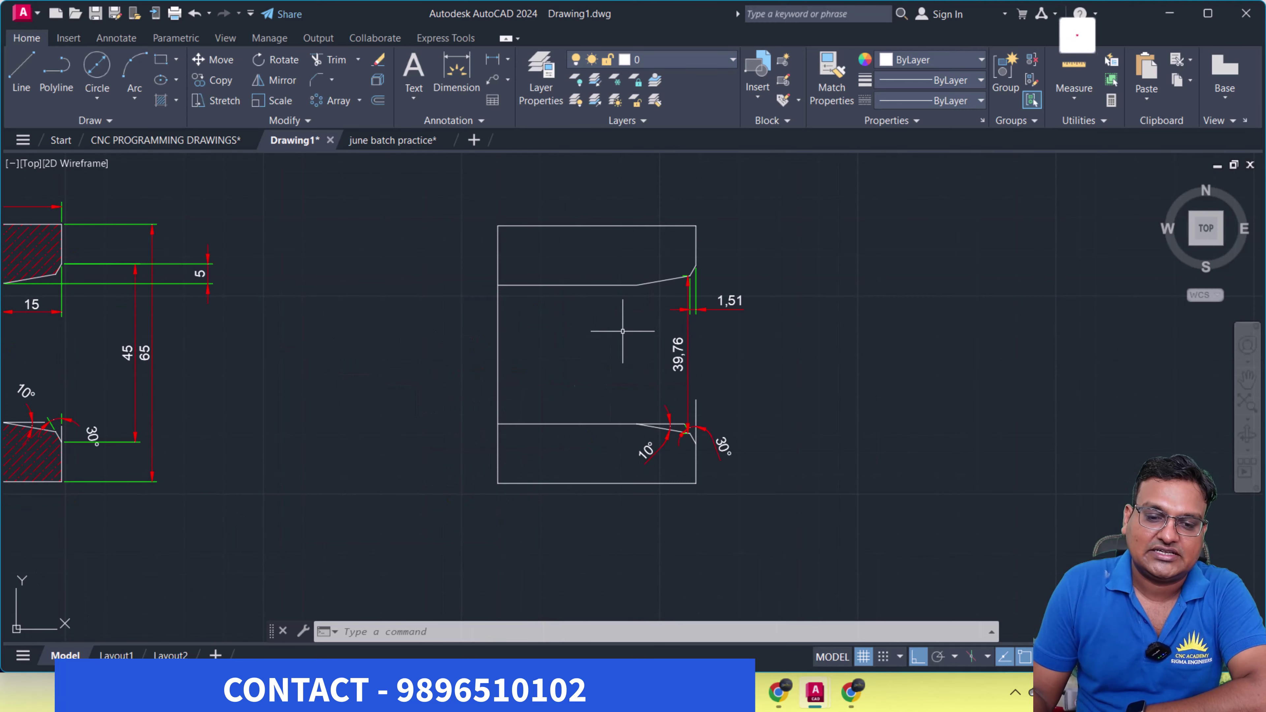
pyautogui.click(161, 100)
pyautogui.click(578, 244)
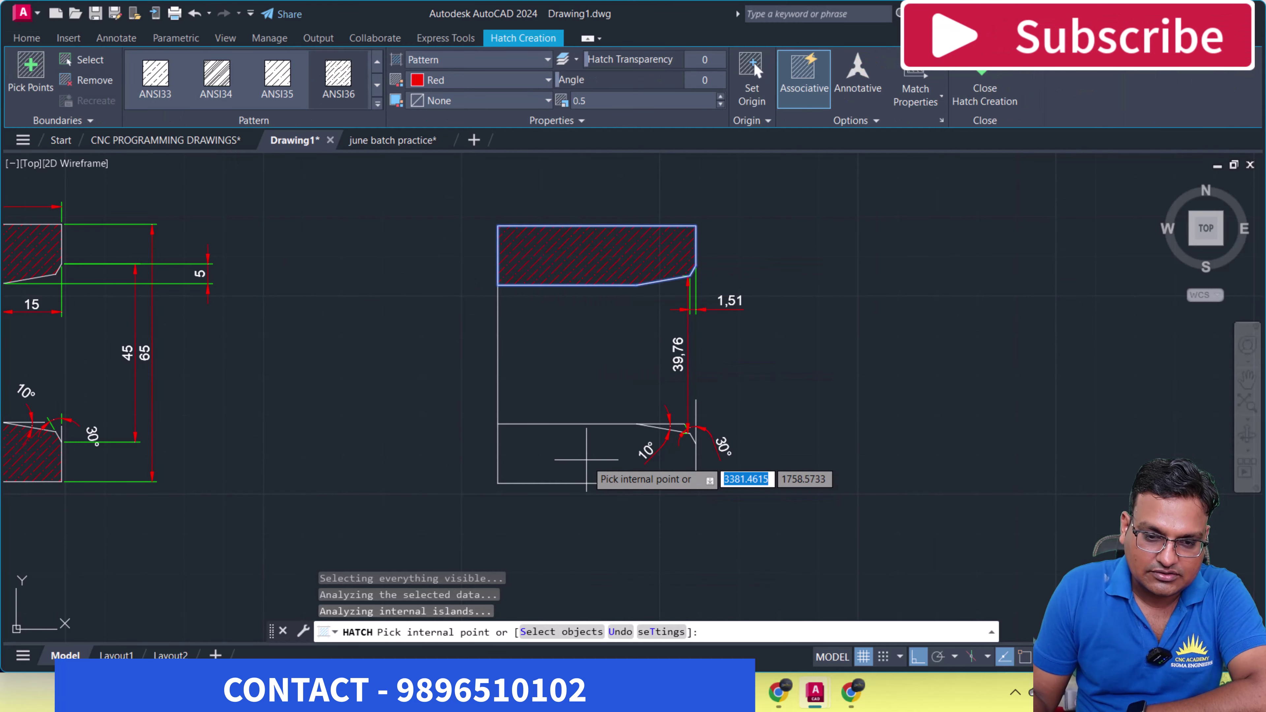
pyautogui.click(583, 444)
pyautogui.press('Return')
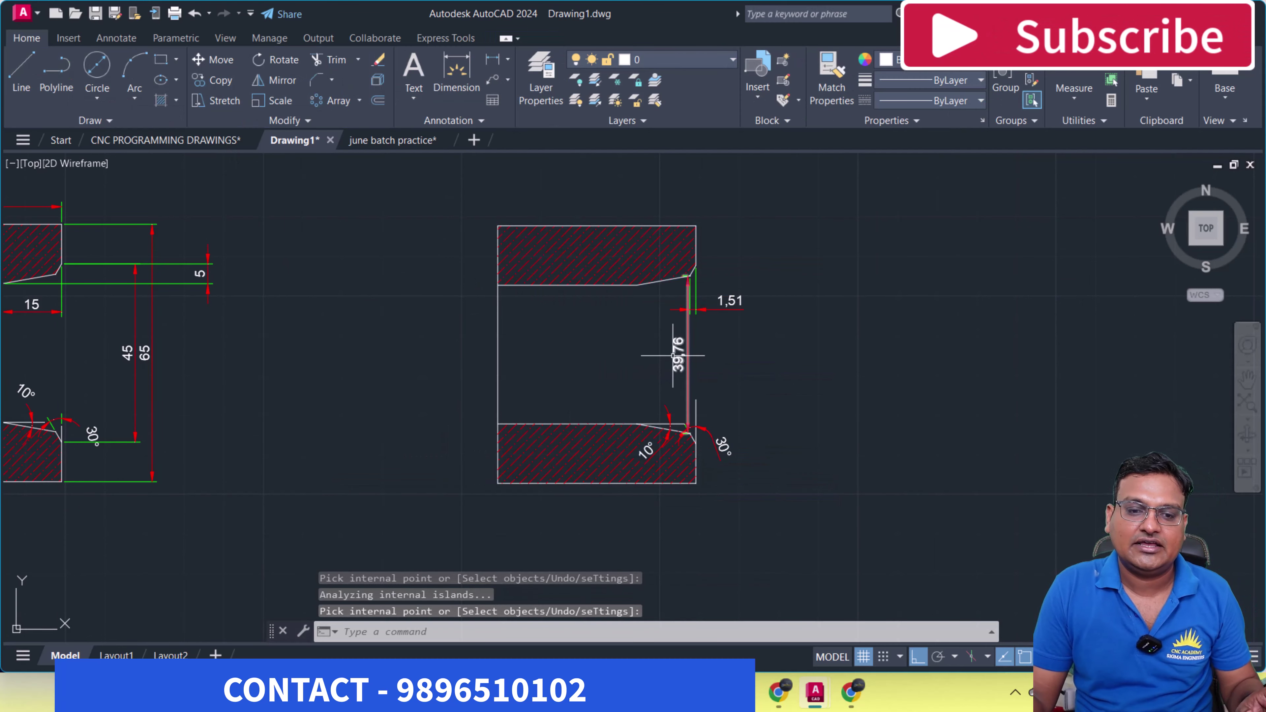
pyautogui.moveTo(452, 447); pyautogui.dragTo(543, 468, button='middle')
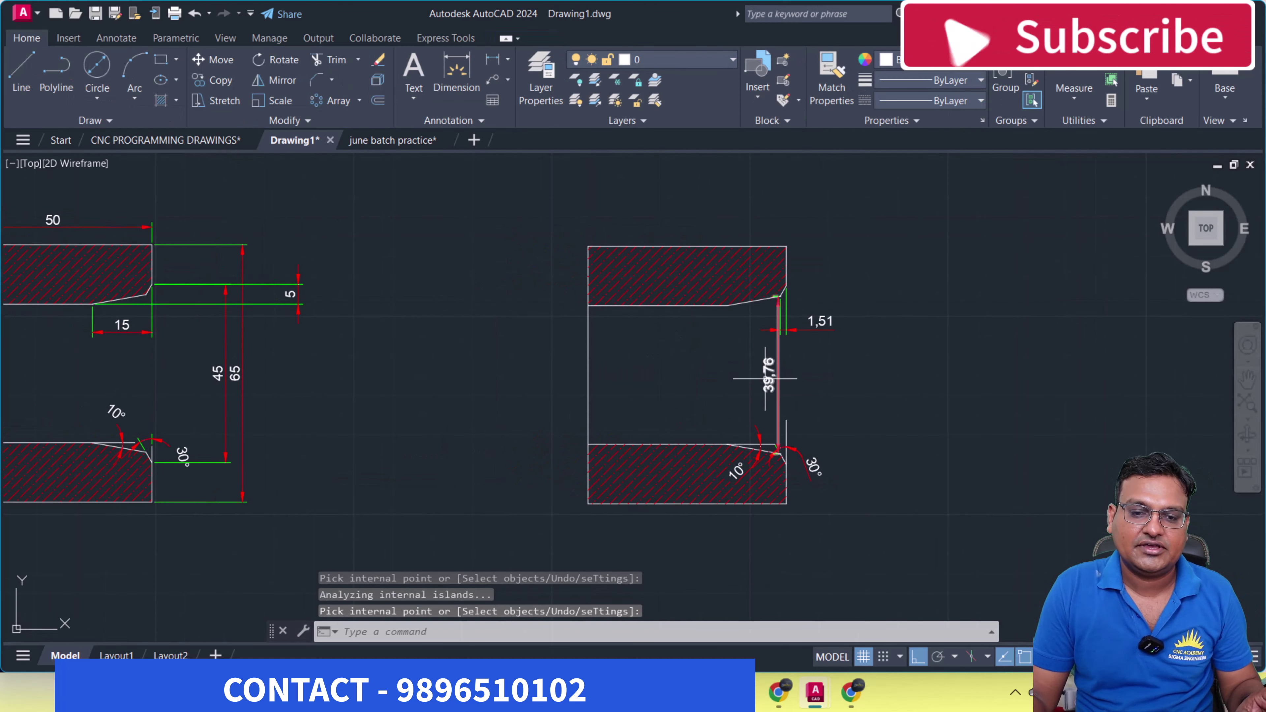
pyautogui.click(493, 60)
# Dimension the top width 50, overall height 65 and bottom wall thickness 15
pyautogui.click(786, 247)
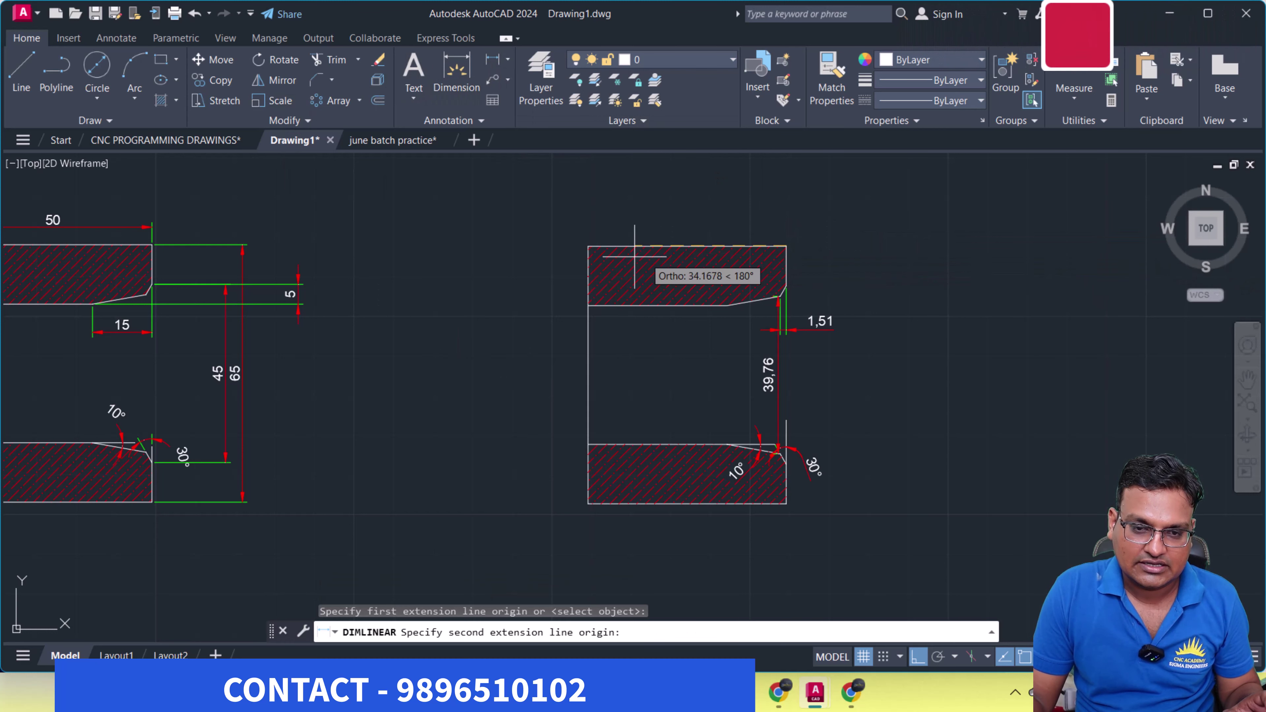
pyautogui.click(589, 246)
pyautogui.click(588, 218)
pyautogui.press('Return')
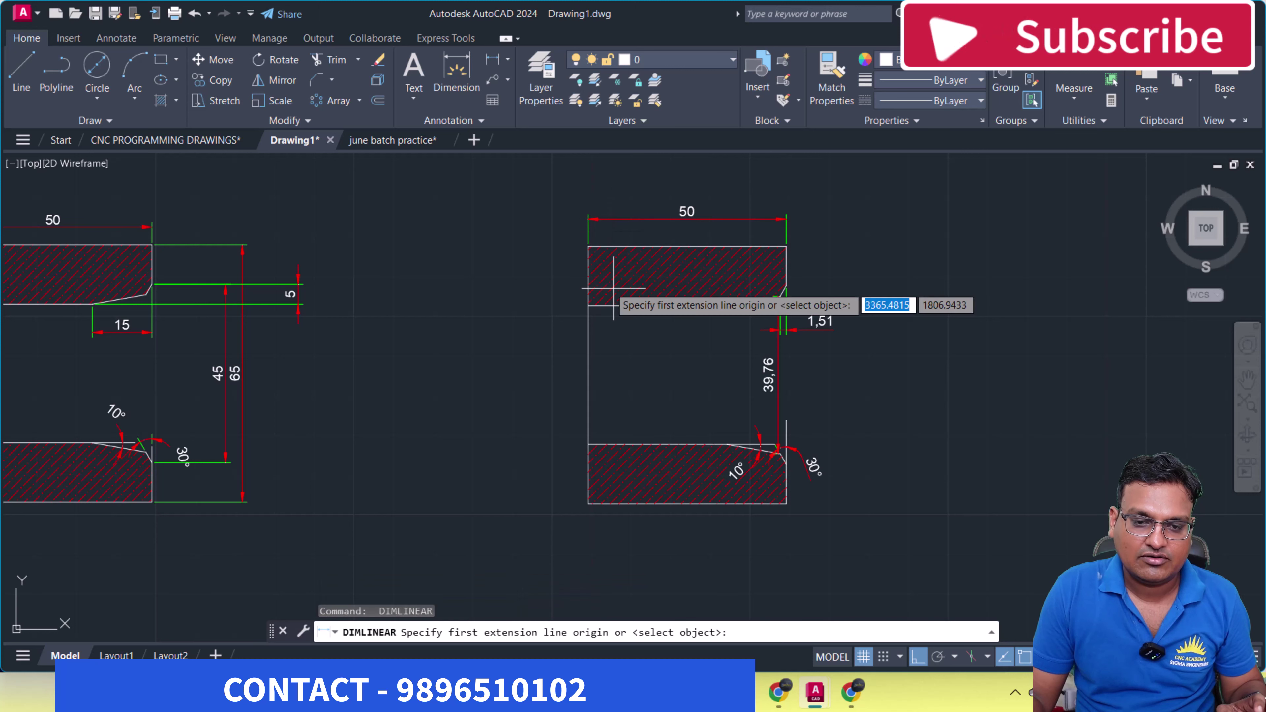
pyautogui.click(588, 246)
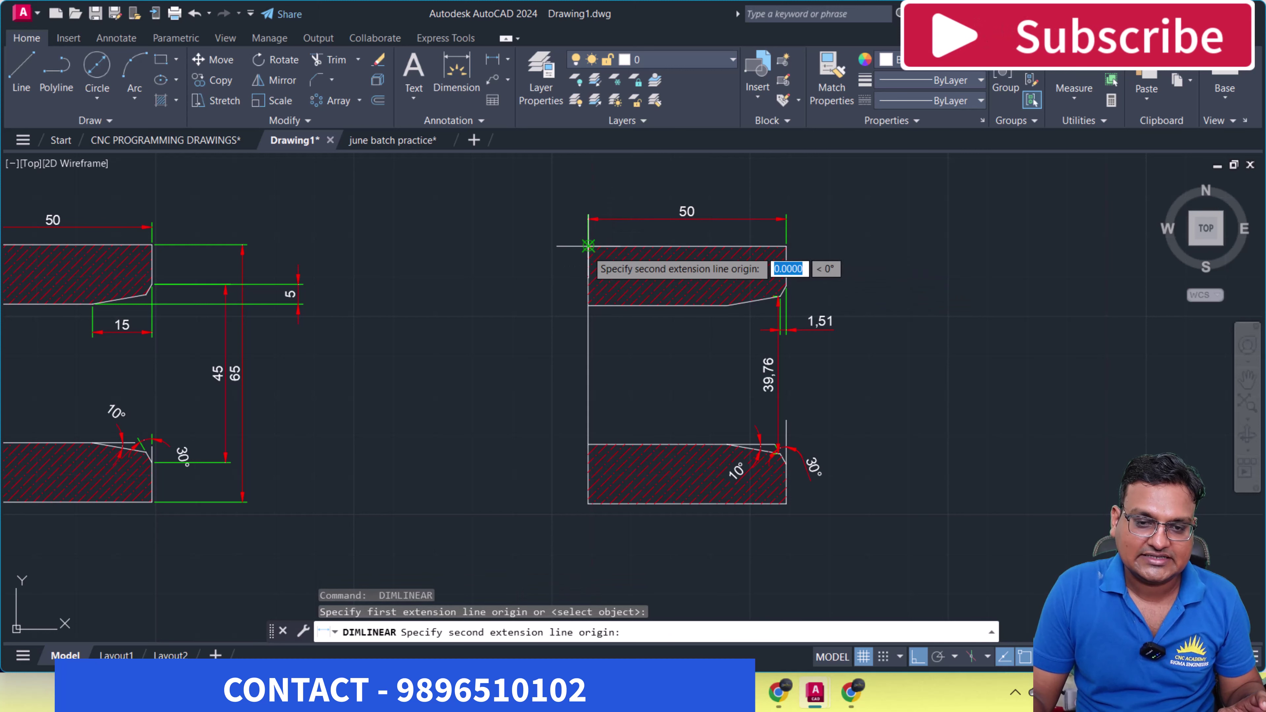
pyautogui.click(589, 503)
pyautogui.click(540, 493)
pyautogui.press('Return')
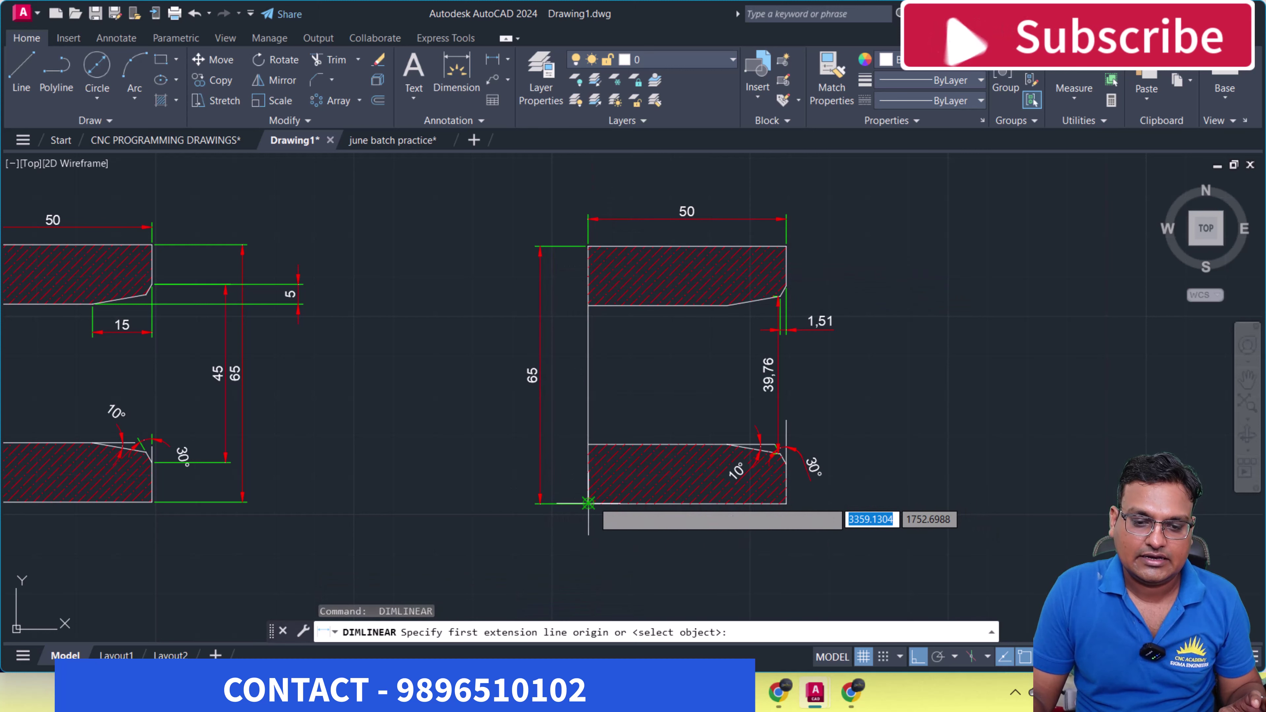
pyautogui.click(588, 503)
pyautogui.click(589, 443)
pyautogui.click(565, 474)
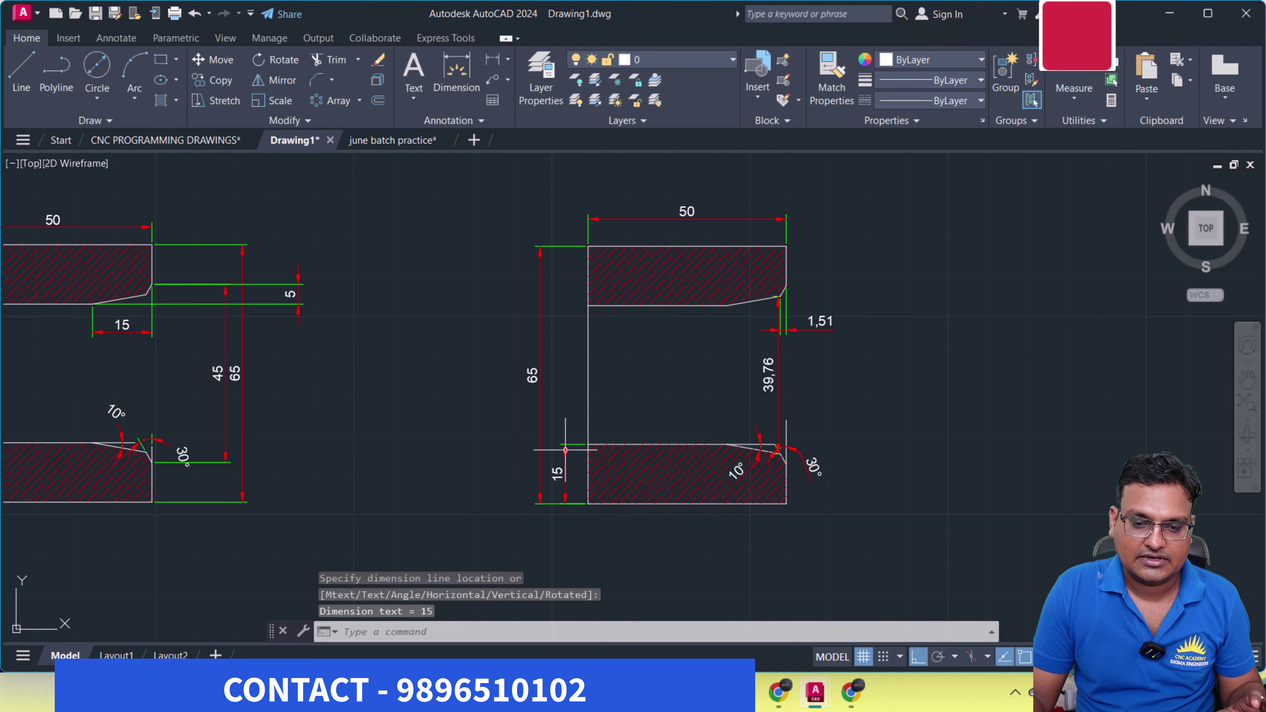
pyautogui.press('Return')
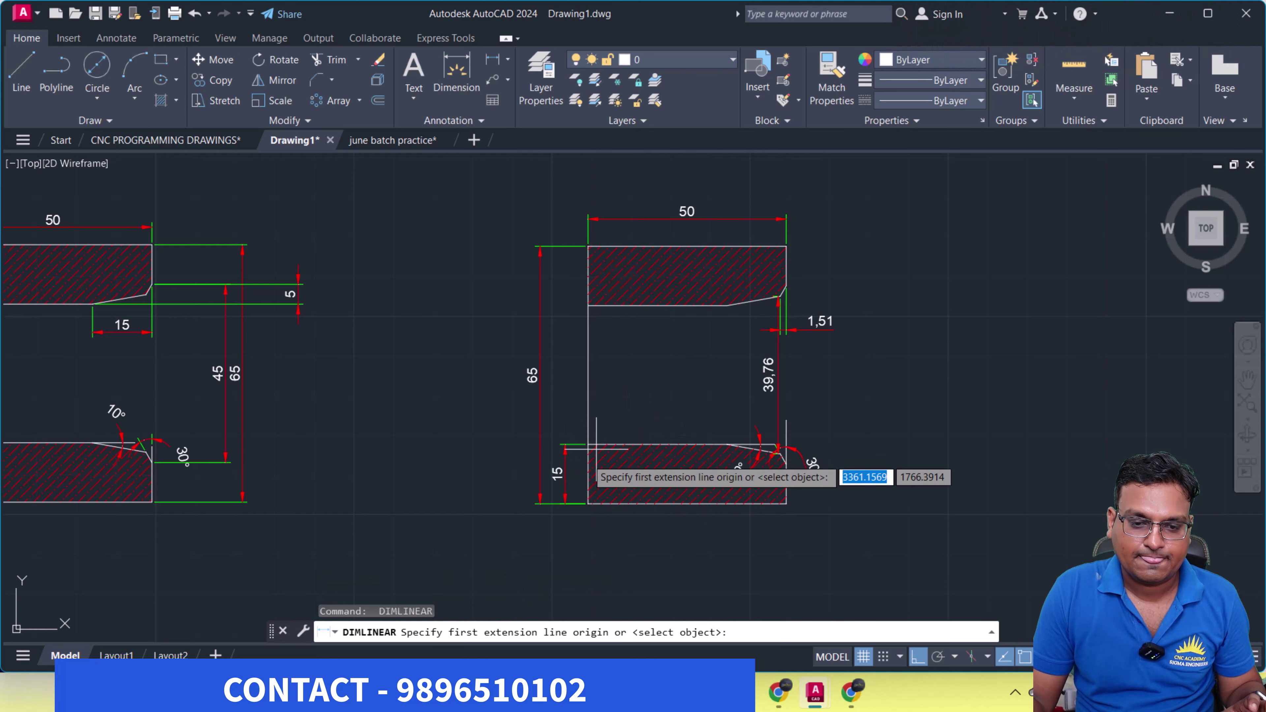
# Add the 35 bore height, 15 chamfer length and vertical 5 step dimensions
pyautogui.click(588, 305)
pyautogui.press('Return')
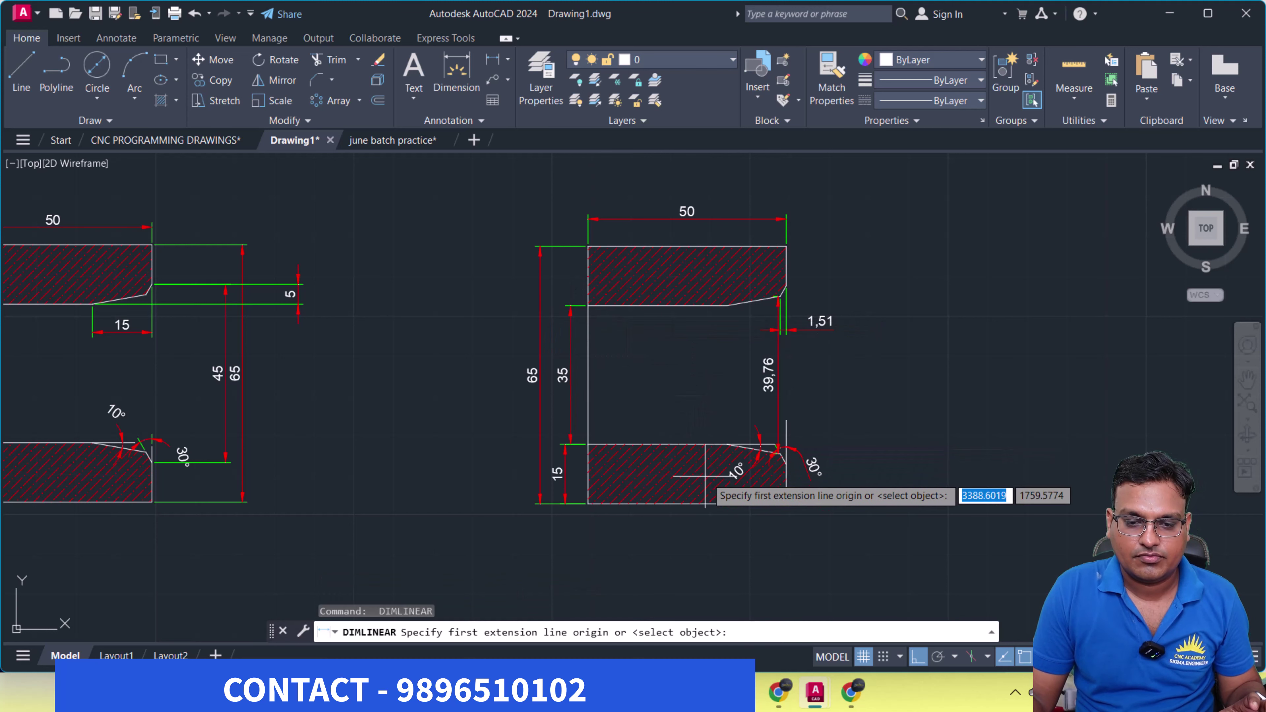
pyautogui.scroll(-1, 680, 424)
pyautogui.scroll(1, 687, 447)
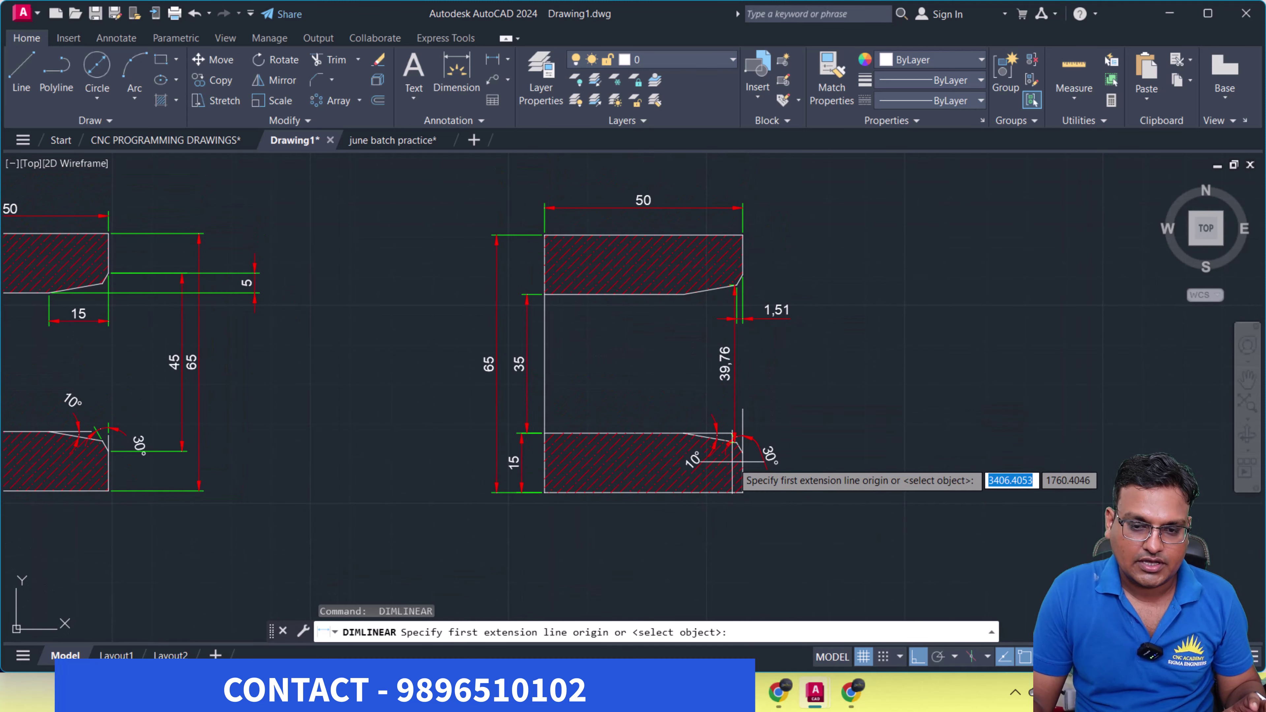
pyautogui.scroll(4, 734, 459)
pyautogui.click(755, 442)
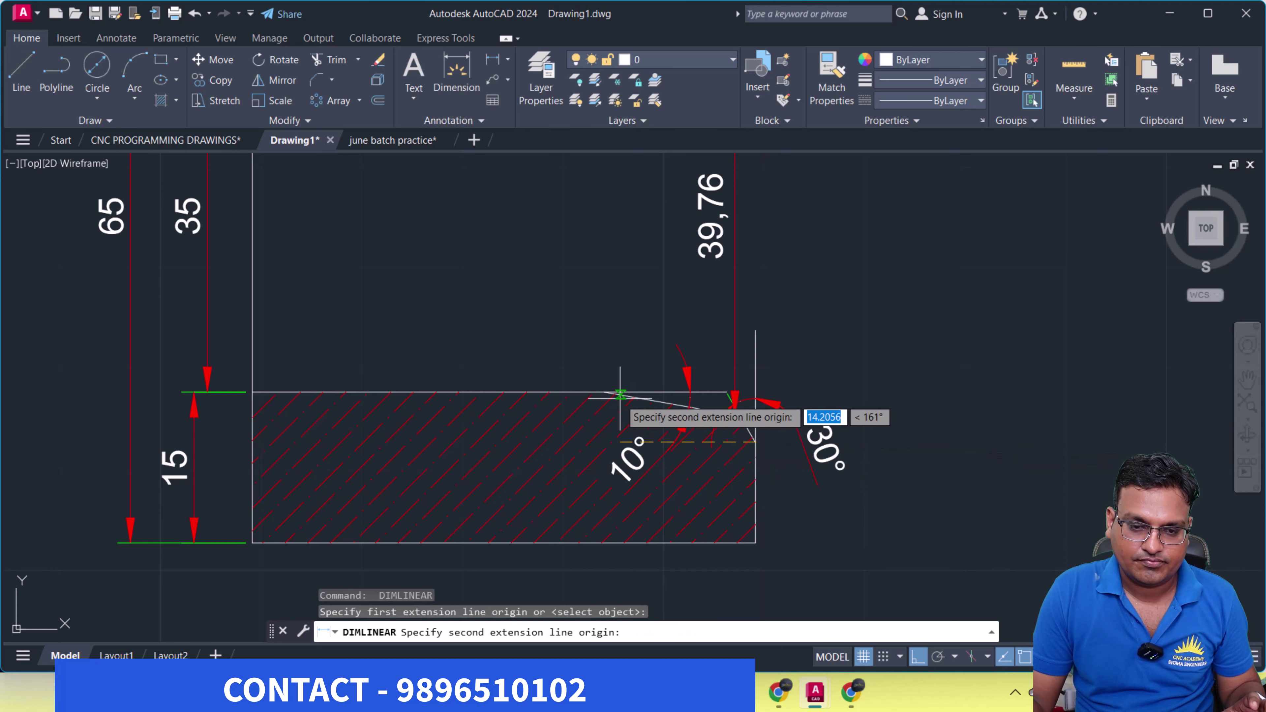
pyautogui.click(604, 392)
pyautogui.click(620, 323)
pyautogui.press('Return')
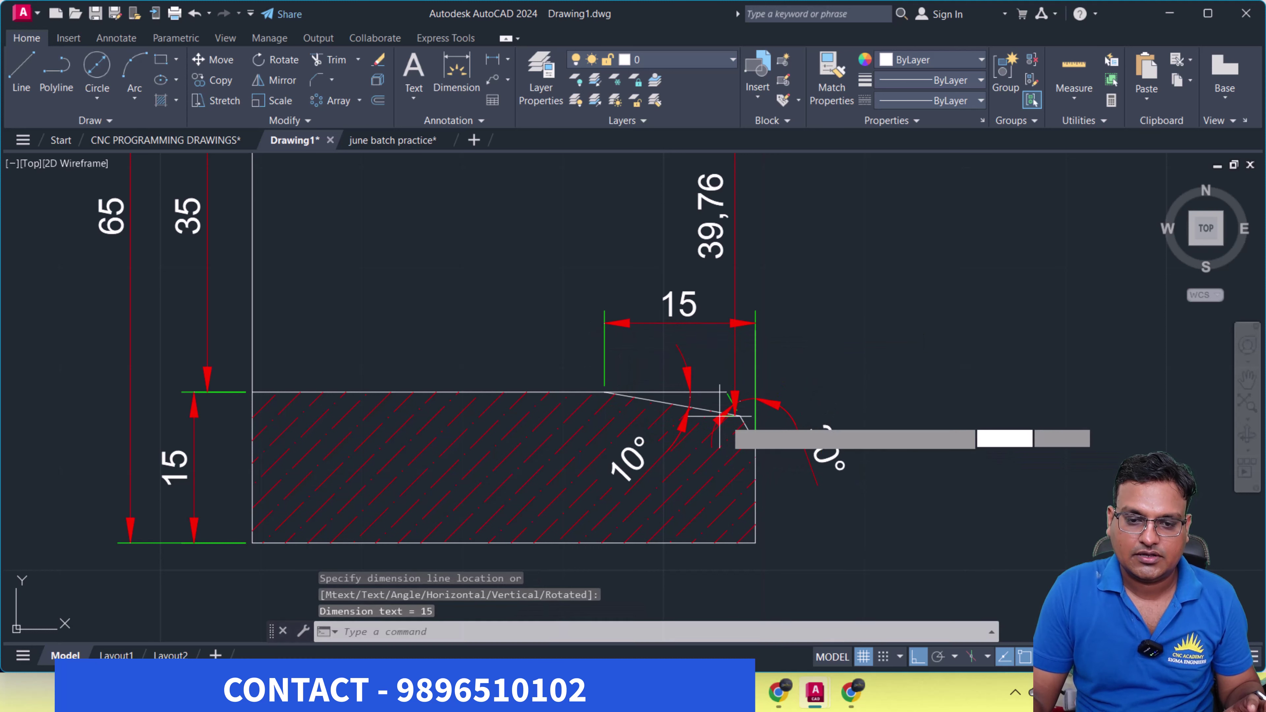
pyautogui.click(756, 441)
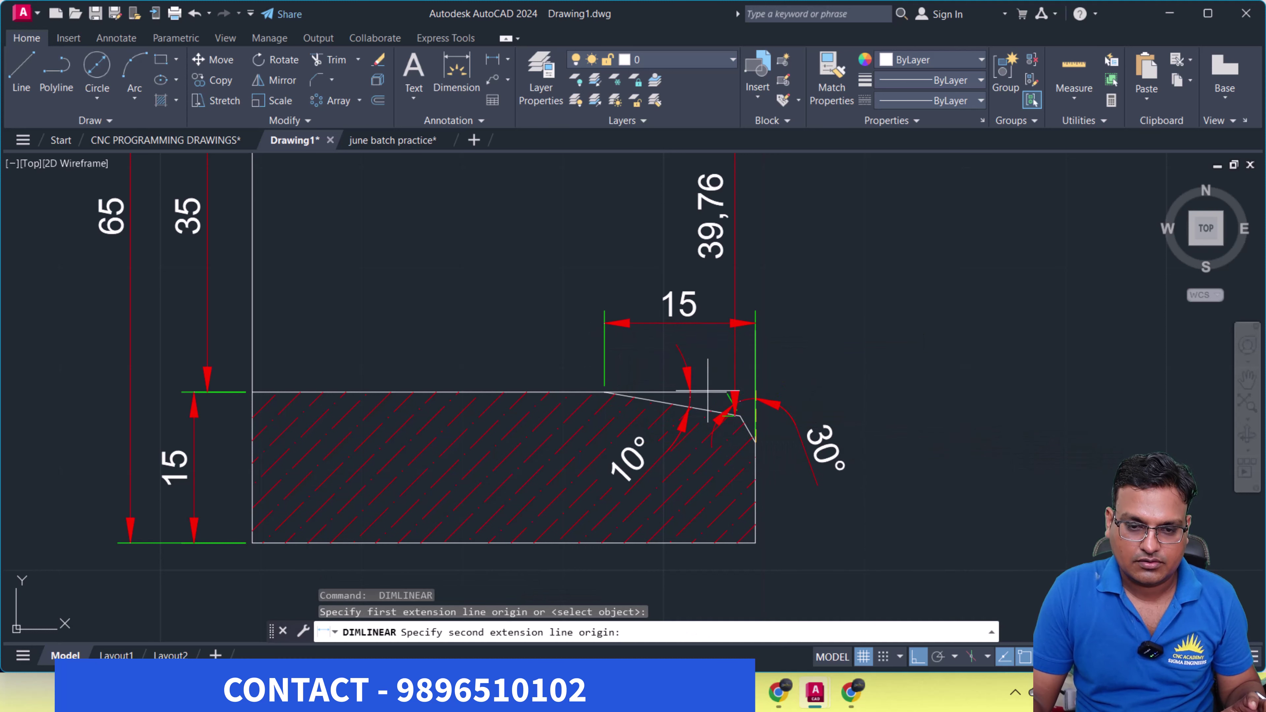
pyautogui.click(604, 392)
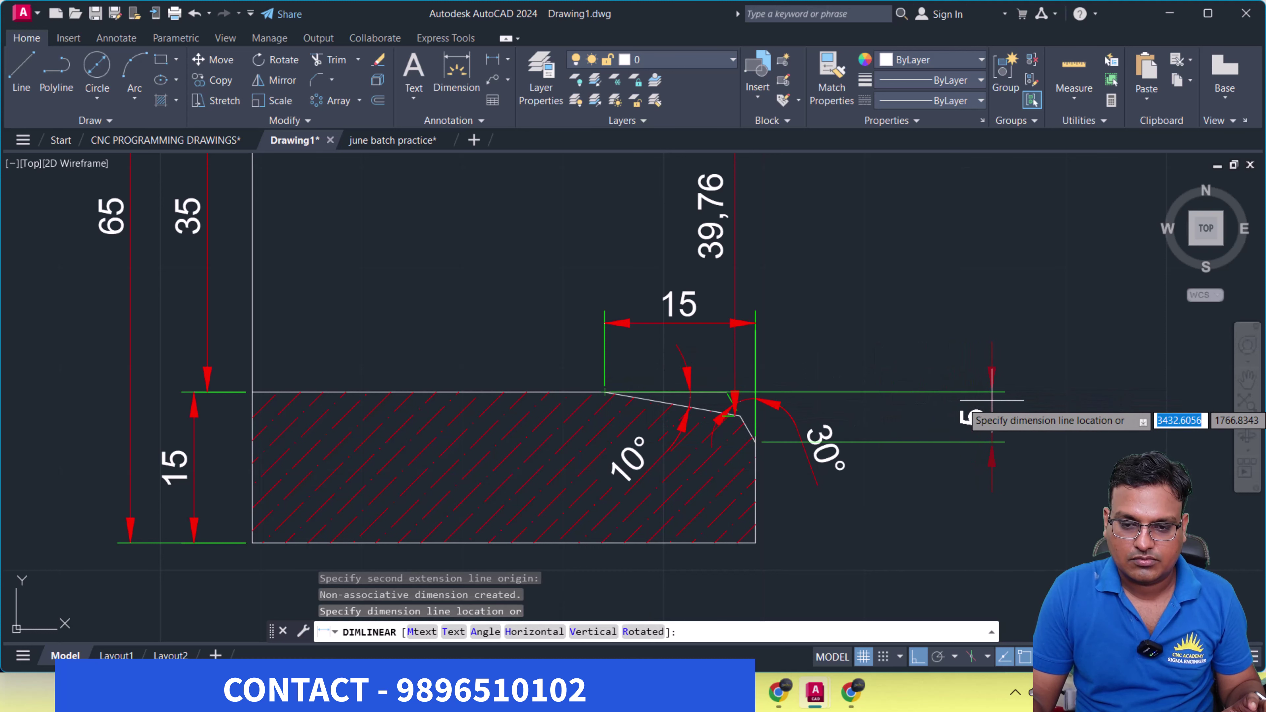
pyautogui.click(990, 411)
pyautogui.scroll(-4, 871, 474)
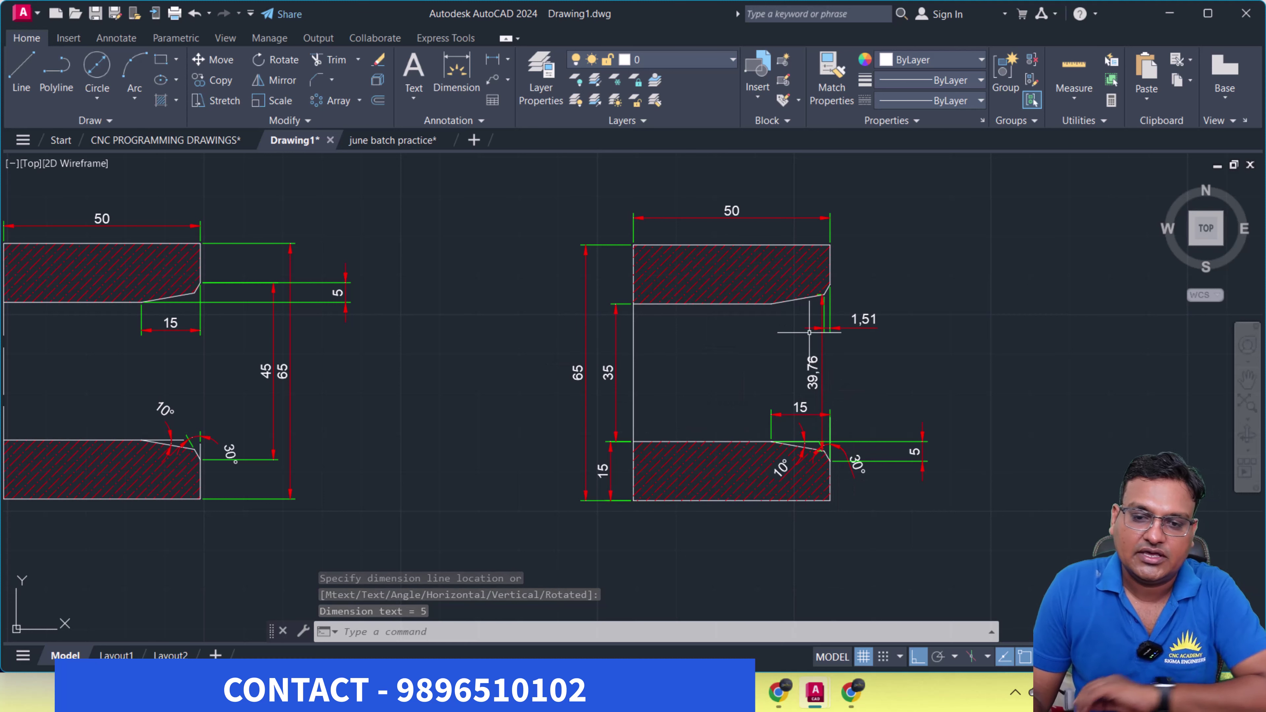
# Add the 45 bore dimension between the chamfer corners on the right
pyautogui.press('Return')
pyautogui.scroll(2, 837, 290)
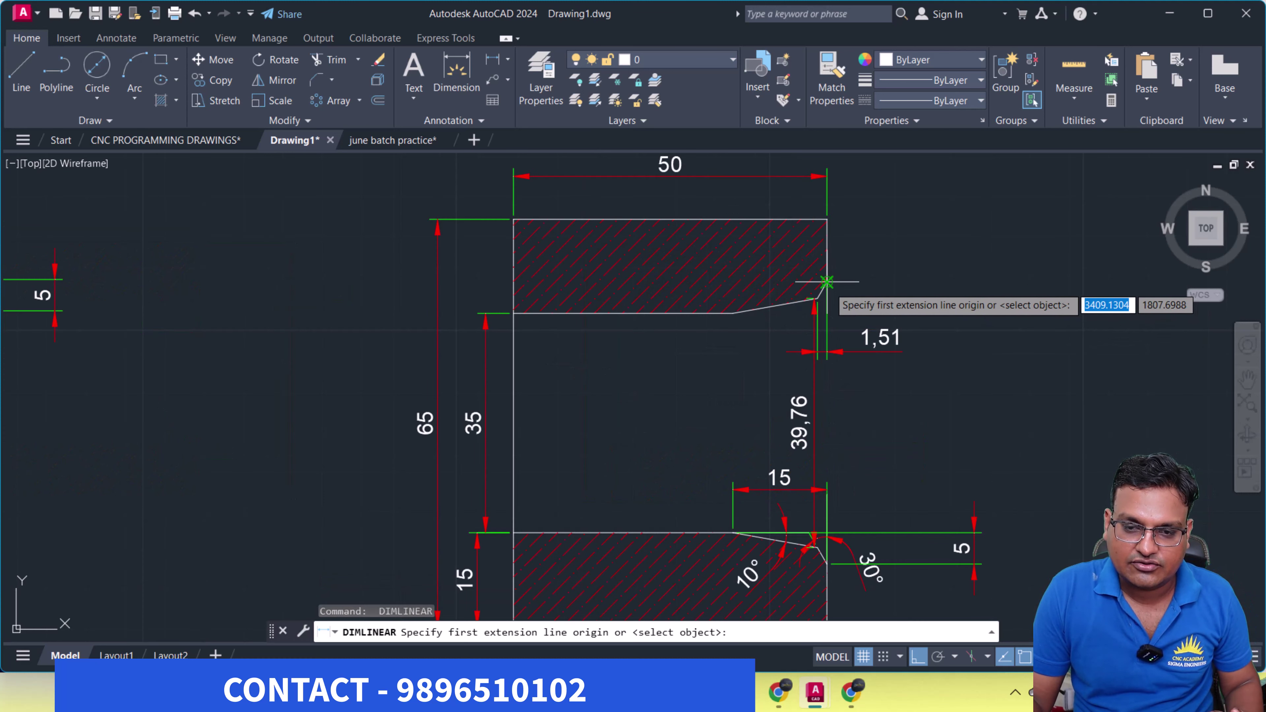
pyautogui.click(826, 283)
pyautogui.click(826, 566)
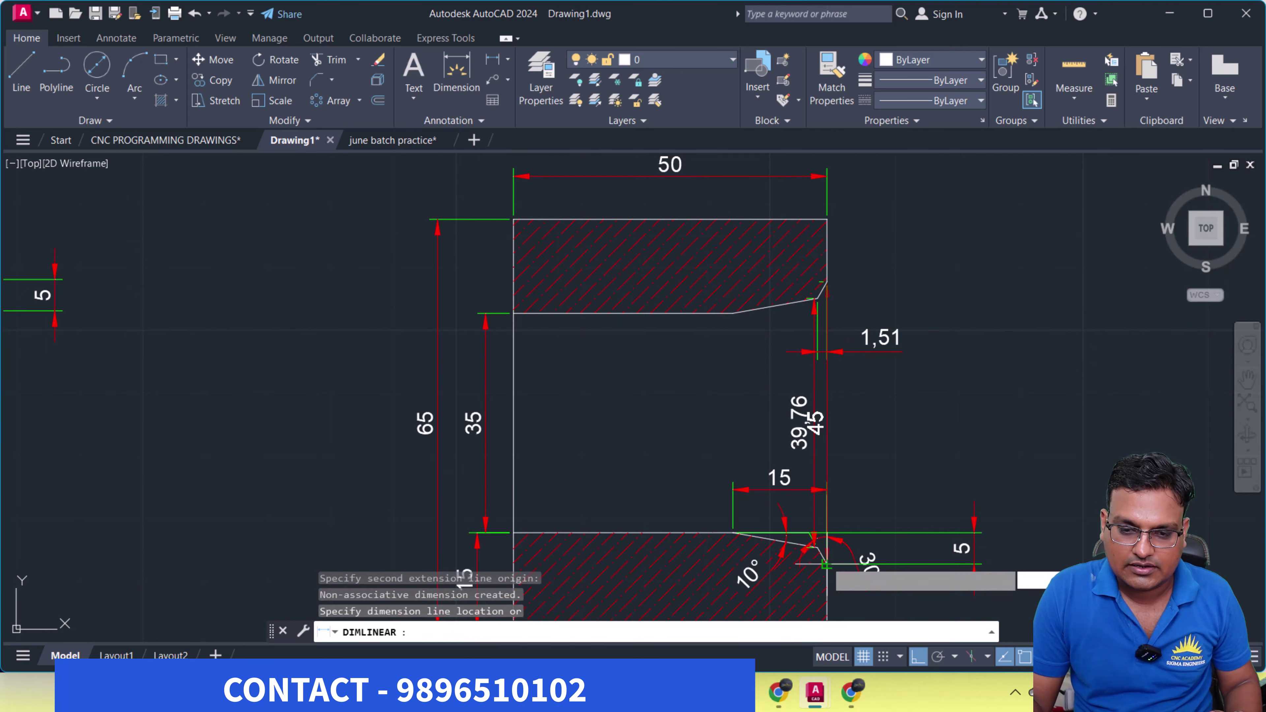
pyautogui.click(1081, 494)
pyautogui.scroll(-3, 917, 485)
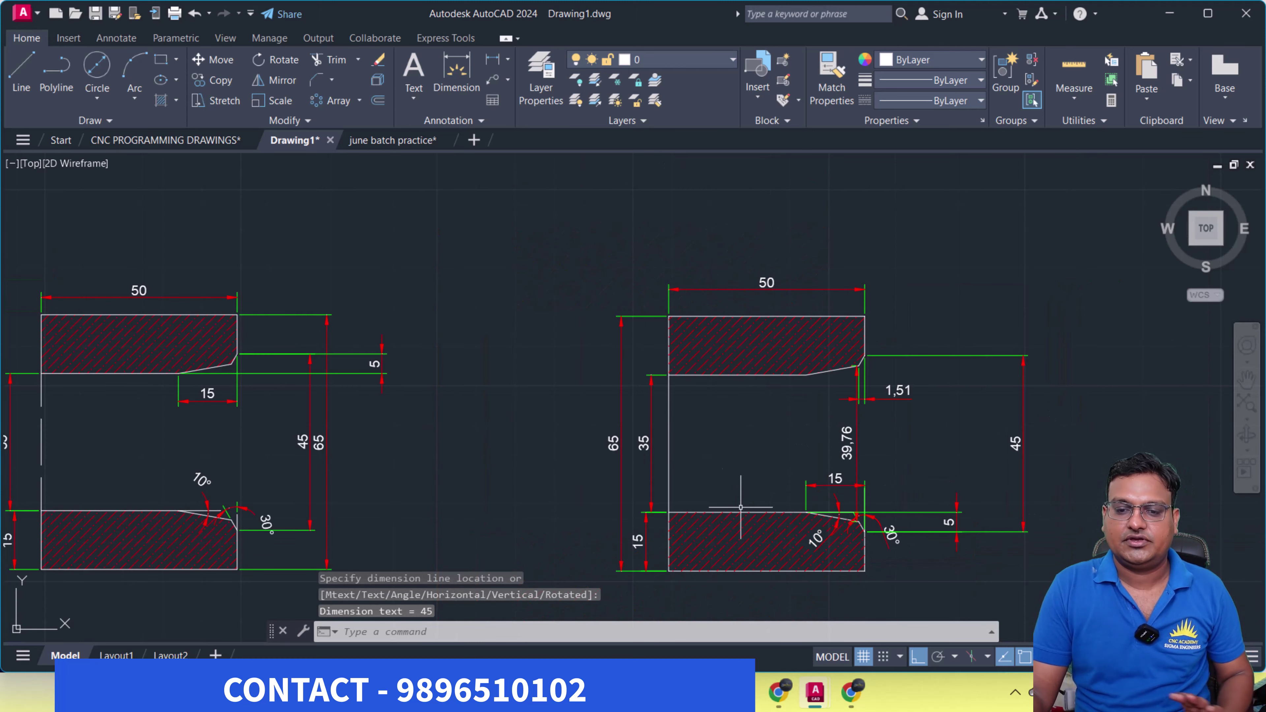
pyautogui.scroll(1, 820, 418)
pyautogui.scroll(-2, 797, 434)
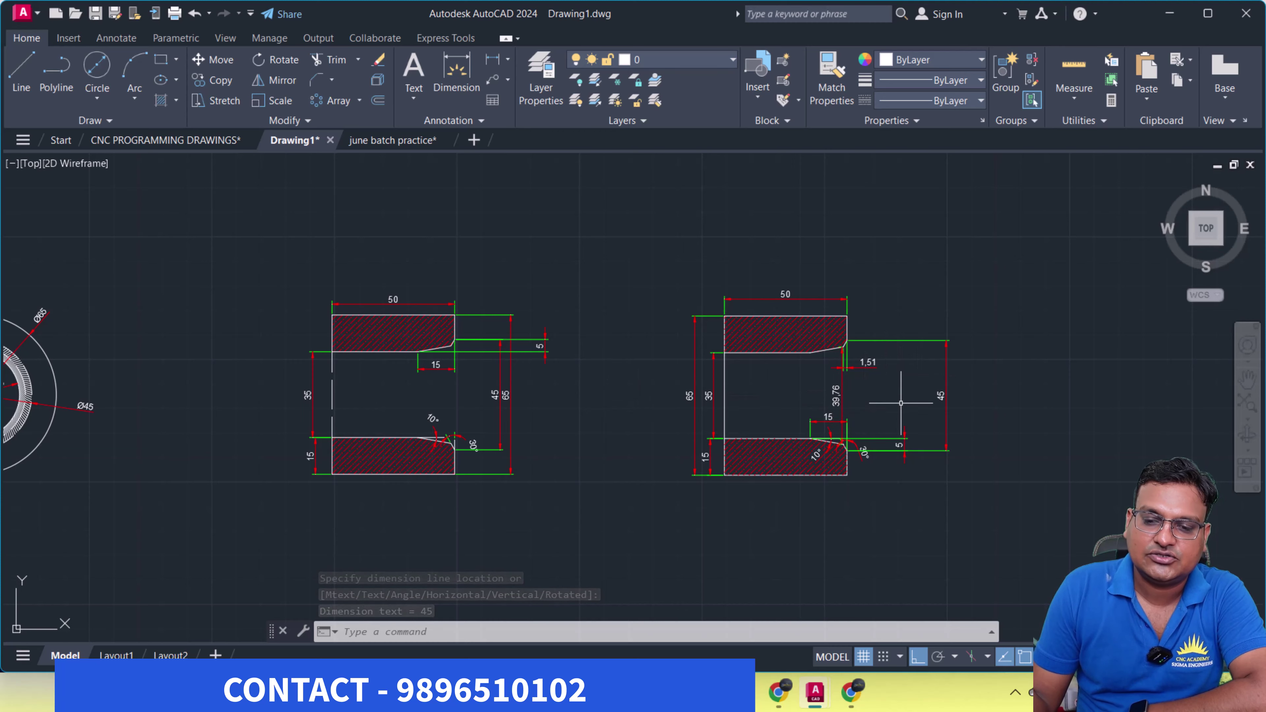
pyautogui.scroll(4, 777, 399)
pyautogui.moveTo(848, 405); pyautogui.dragTo(528, 405, button='middle')
pyautogui.scroll(-2, 526, 402)
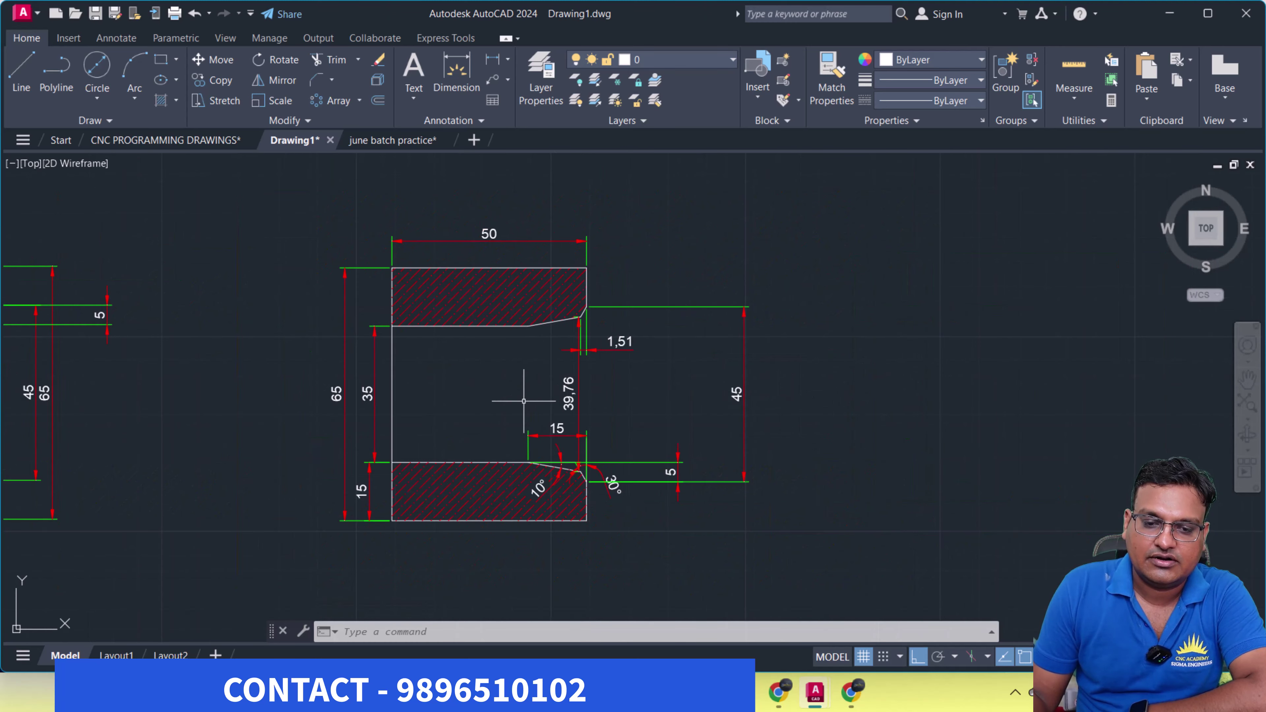